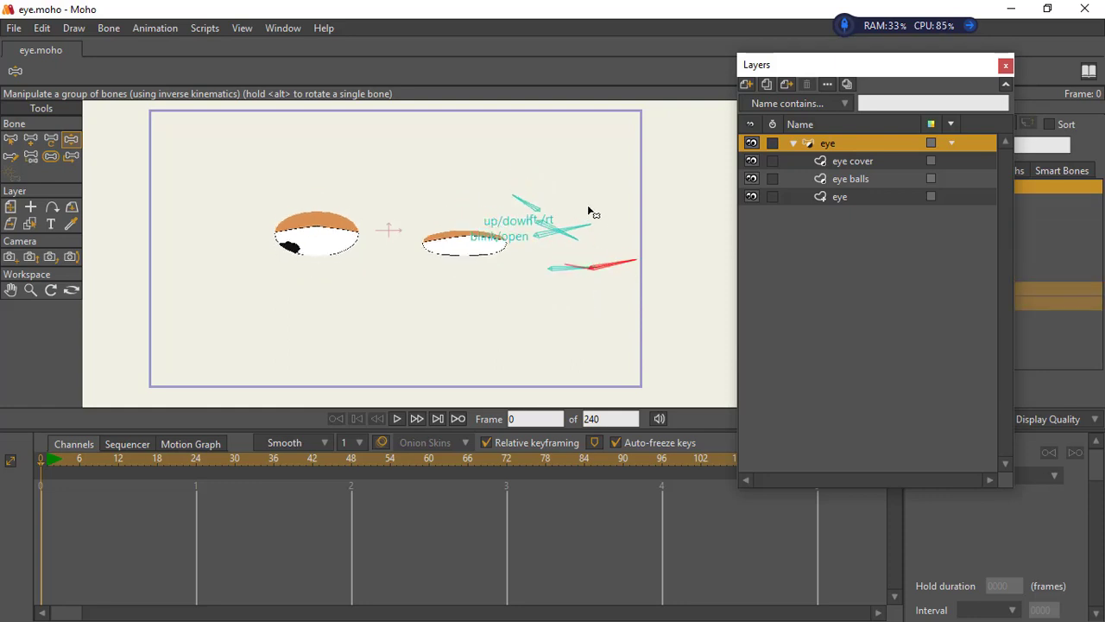
Test the finished eye rig by widening the squashed eyes with the lower bones and moving the pupils with the up/down bone
mouse_move(589, 212)
mouse_down()
mouse_move(561, 208)
mouse_move(575, 239)
mouse_move(567, 204)
mouse_move(577, 223)
mouse_up()
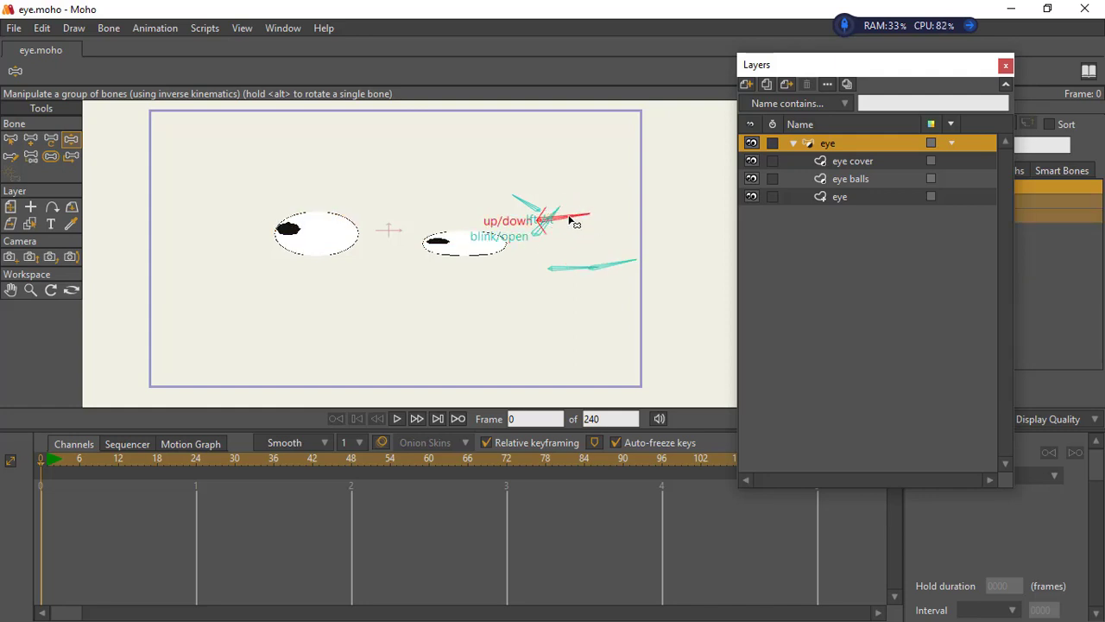
drag(619, 270, 524, 226)
click(529, 222)
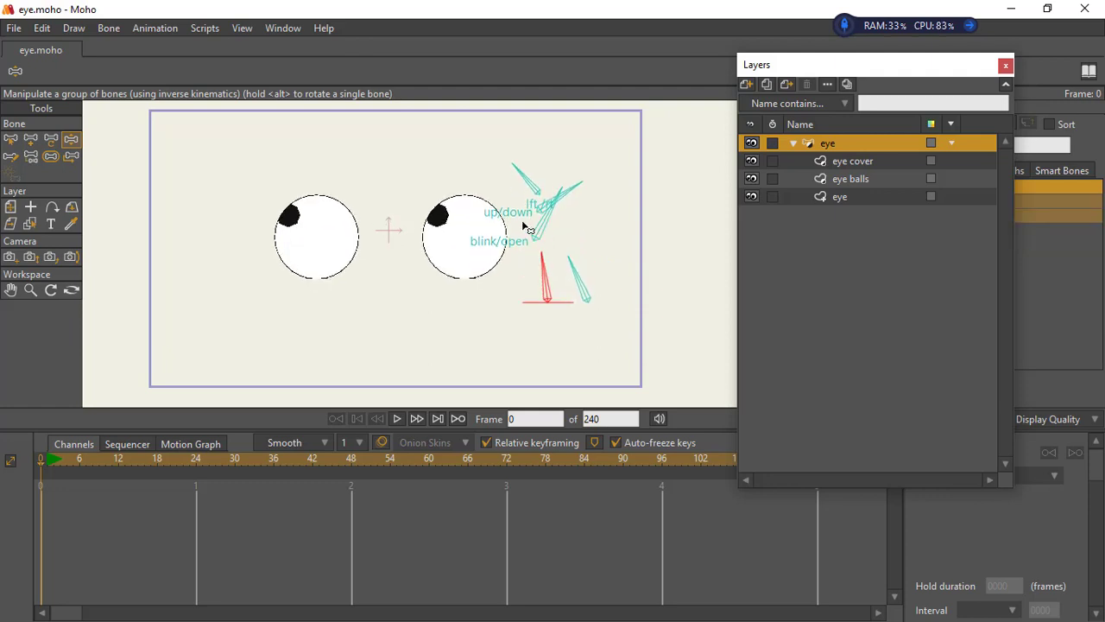
click(551, 208)
drag(574, 198, 594, 261)
click(538, 192)
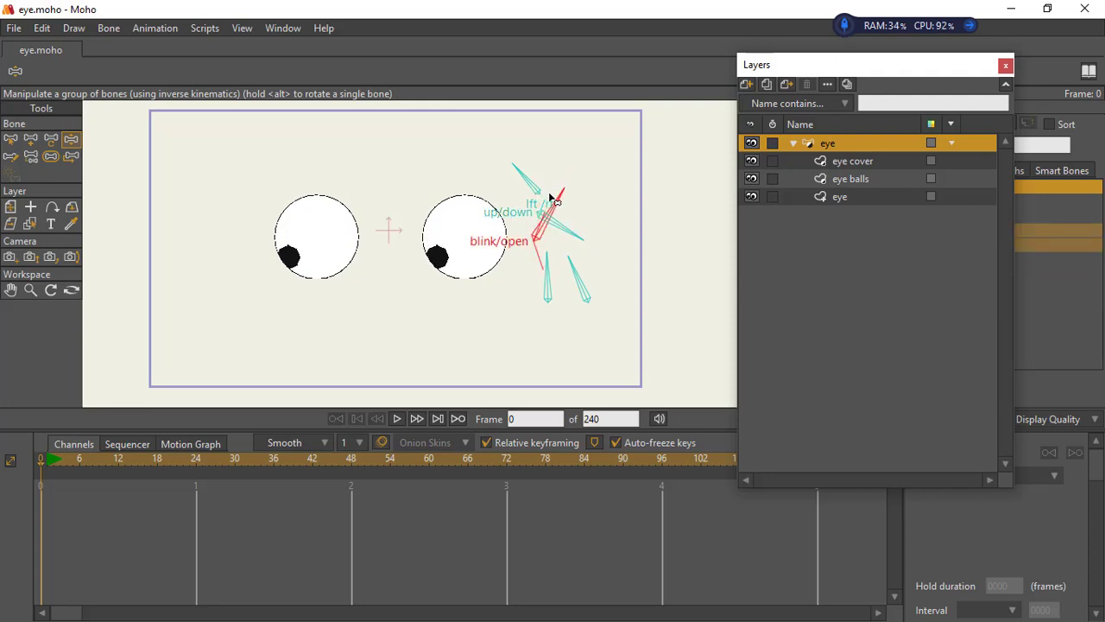
Test partly lowered eyelids with the blink/open bone and move the pupils across with the lft /rt and up/down bones
mouse_move(565, 227)
mouse_down()
mouse_move(573, 198)
mouse_move(568, 225)
mouse_up()
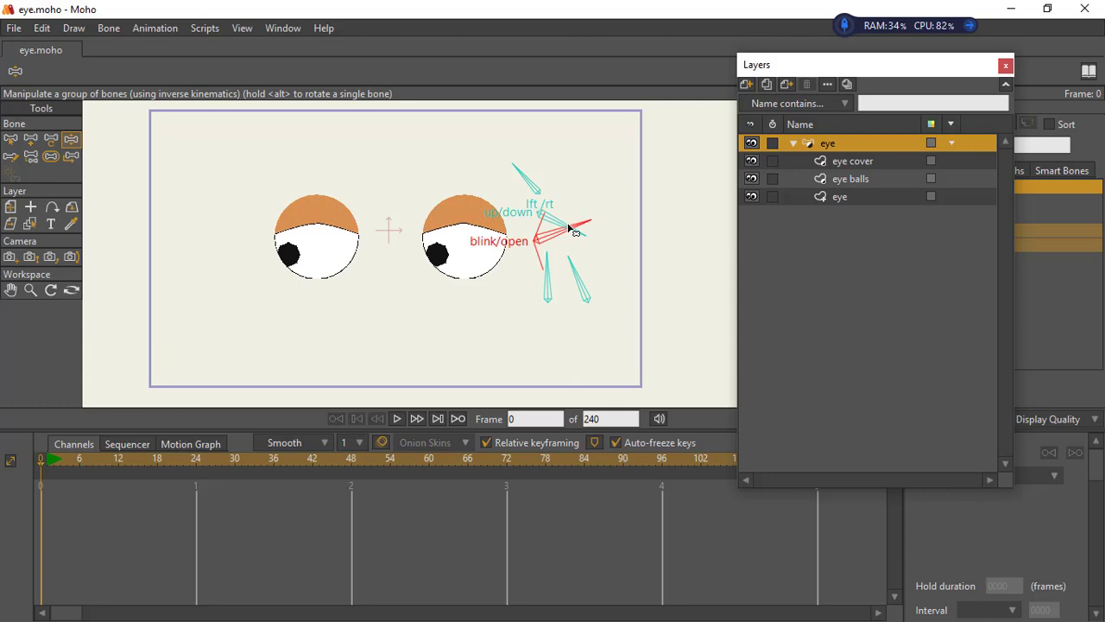
drag(531, 181, 560, 186)
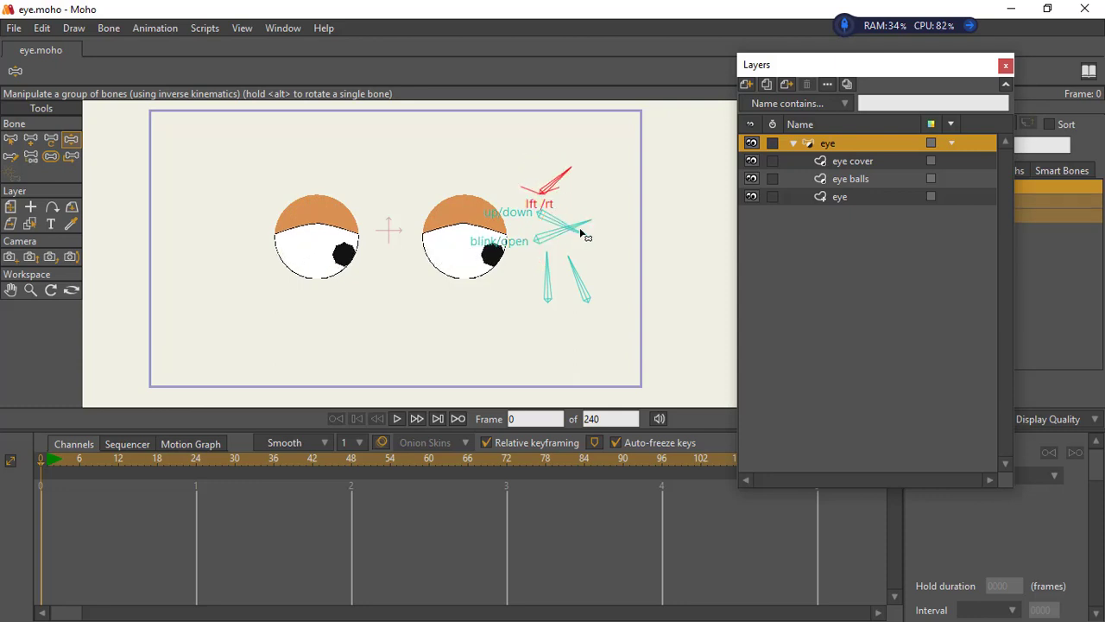
mouse_move(580, 230)
mouse_down()
mouse_move(571, 201)
mouse_move(582, 245)
mouse_move(587, 201)
mouse_move(580, 257)
mouse_move(582, 198)
mouse_move(587, 241)
mouse_up()
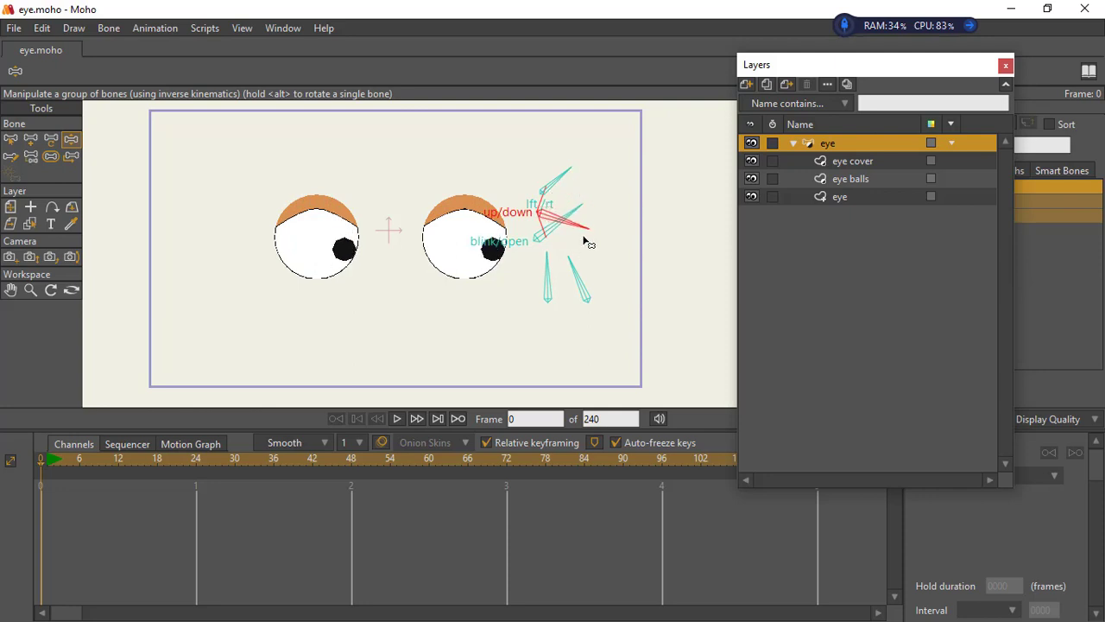
click(565, 178)
mouse_move(565, 178)
mouse_down()
mouse_move(513, 173)
mouse_move(565, 177)
mouse_up()
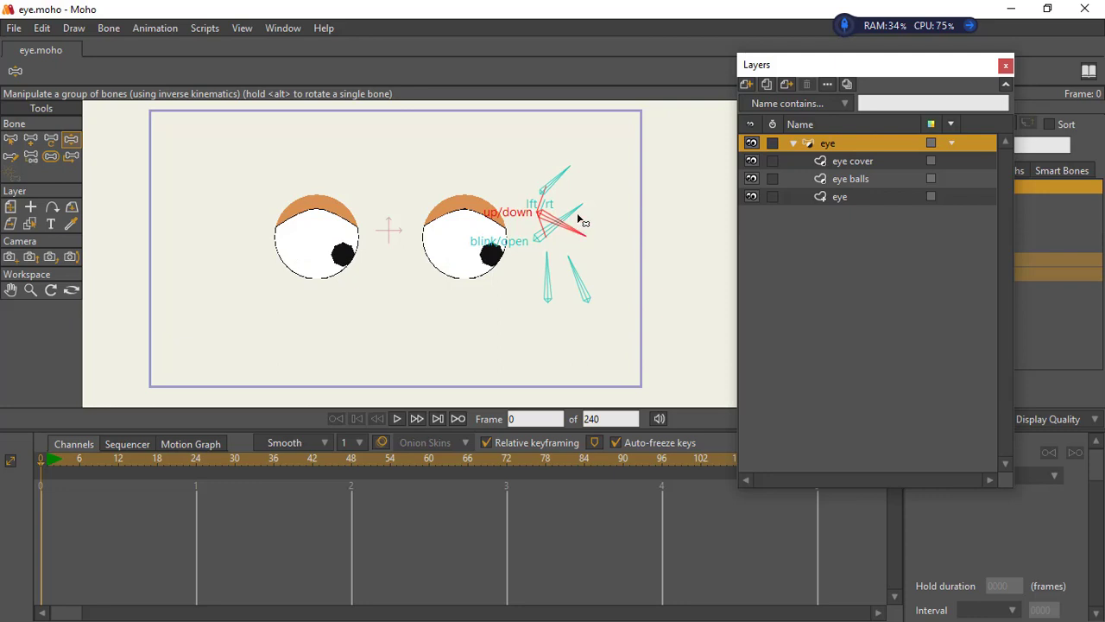
Test nearly closing and reopening the eyelids with the blink/open bone while swinging the pupils sideways with the lft /rt bone
drag(582, 222, 571, 248)
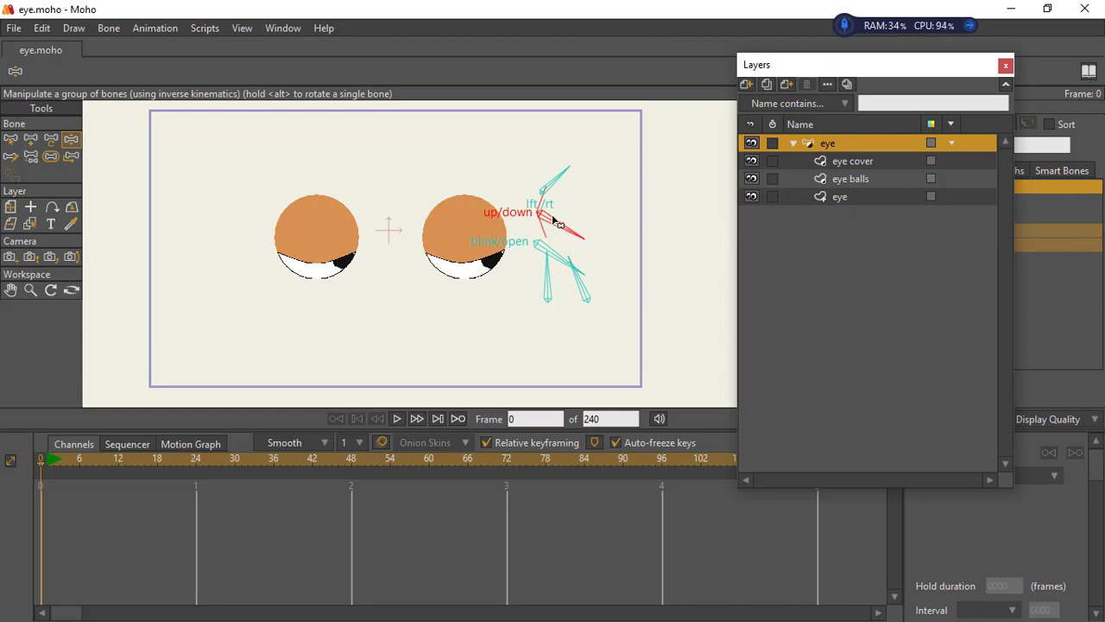
mouse_move(553, 176)
mouse_down()
mouse_move(522, 176)
mouse_move(557, 180)
mouse_move(546, 166)
mouse_move(510, 176)
mouse_move(538, 168)
mouse_move(562, 183)
mouse_up()
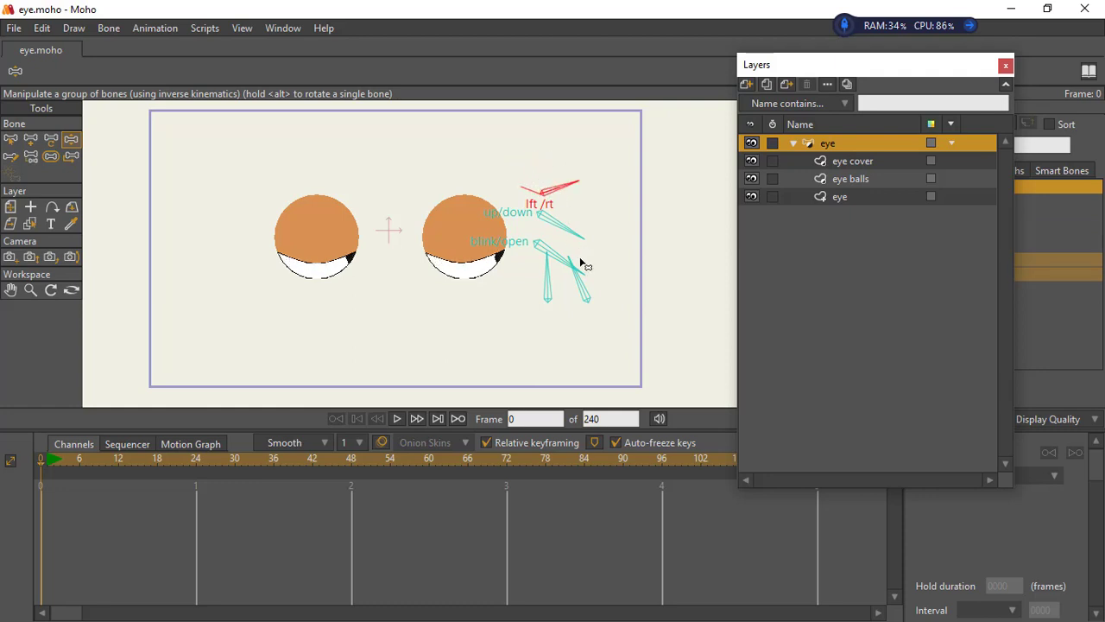
click(546, 243)
drag(546, 243, 538, 230)
drag(562, 185, 527, 168)
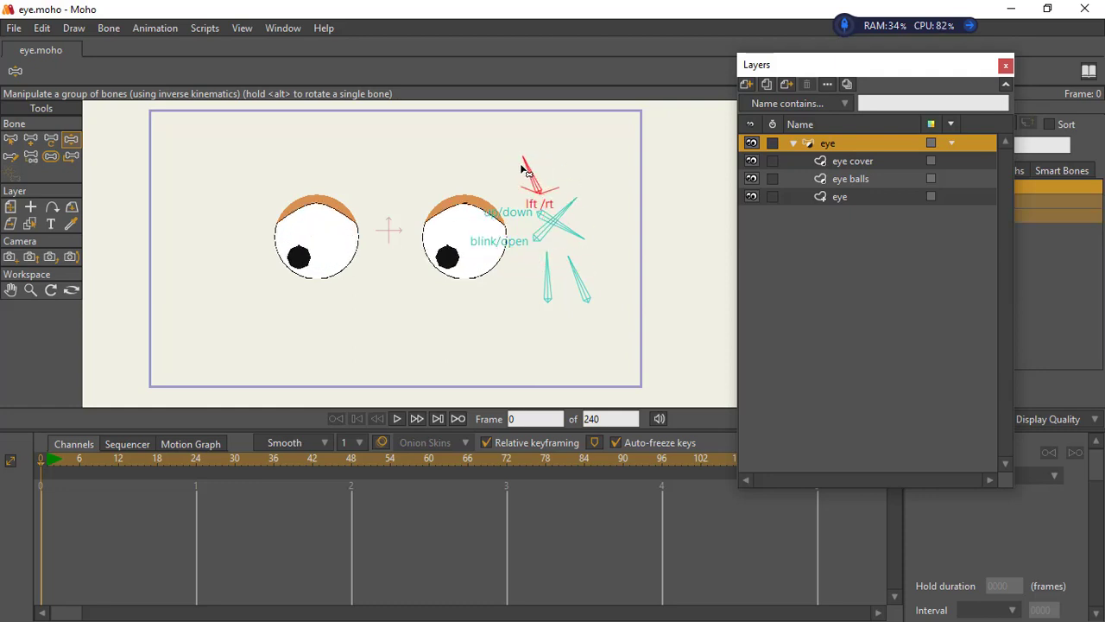
drag(572, 266, 587, 293)
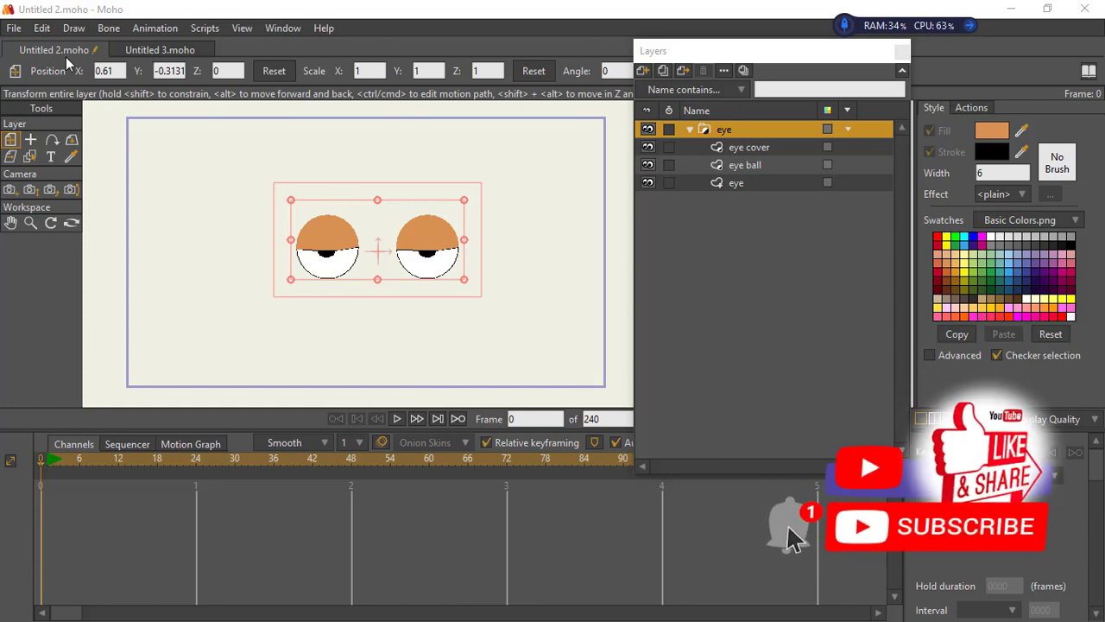
Switch to the Untitled 3 document and draw a filled circle on Layer 1, above and to the left of the origin
click(156, 54)
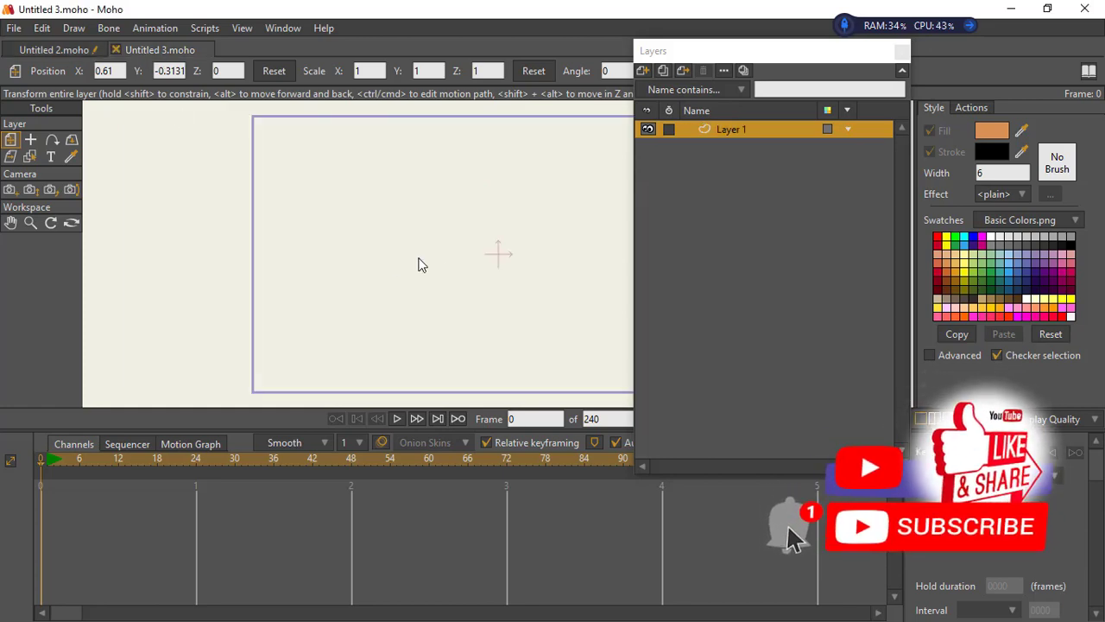
mouse_move(352, 267)
mouse_down()
mouse_move(429, 242)
mouse_move(496, 246)
mouse_up()
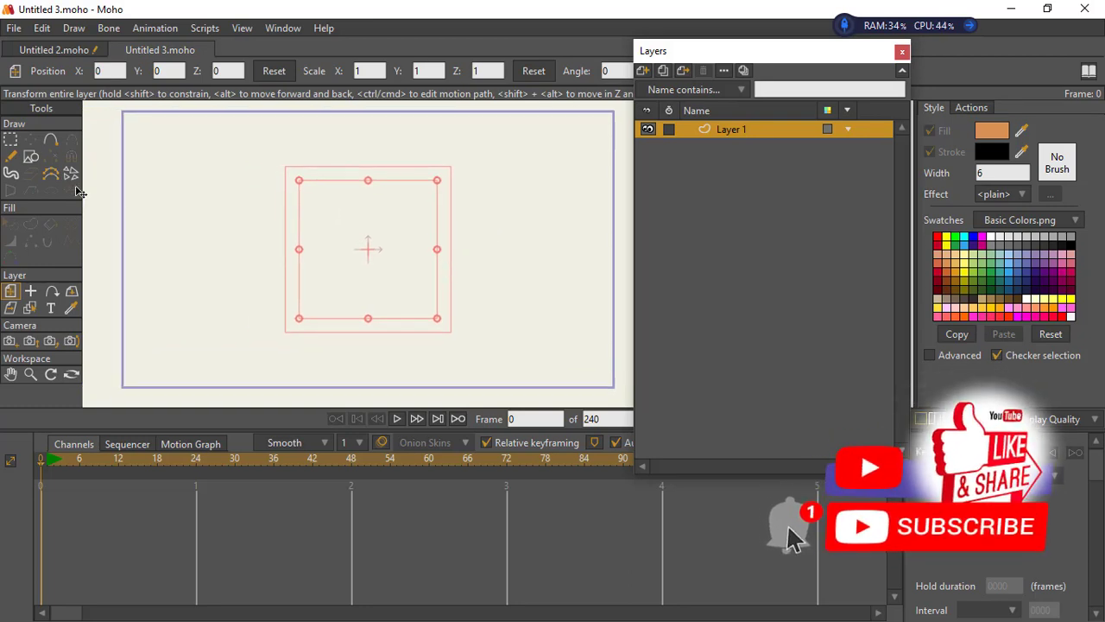
click(31, 158)
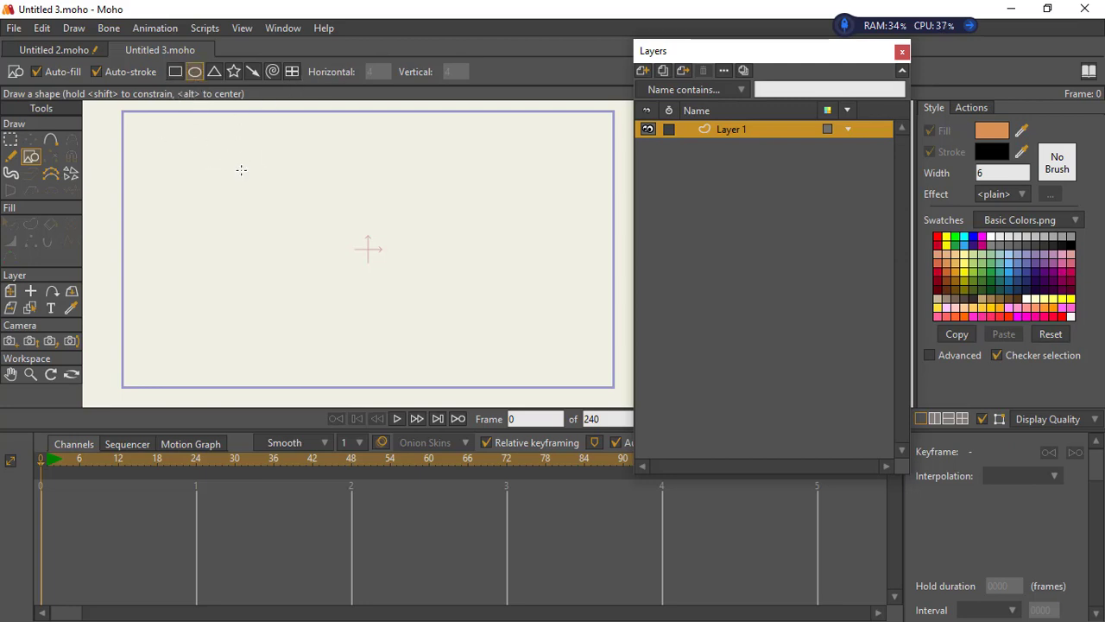
drag(242, 168, 329, 211)
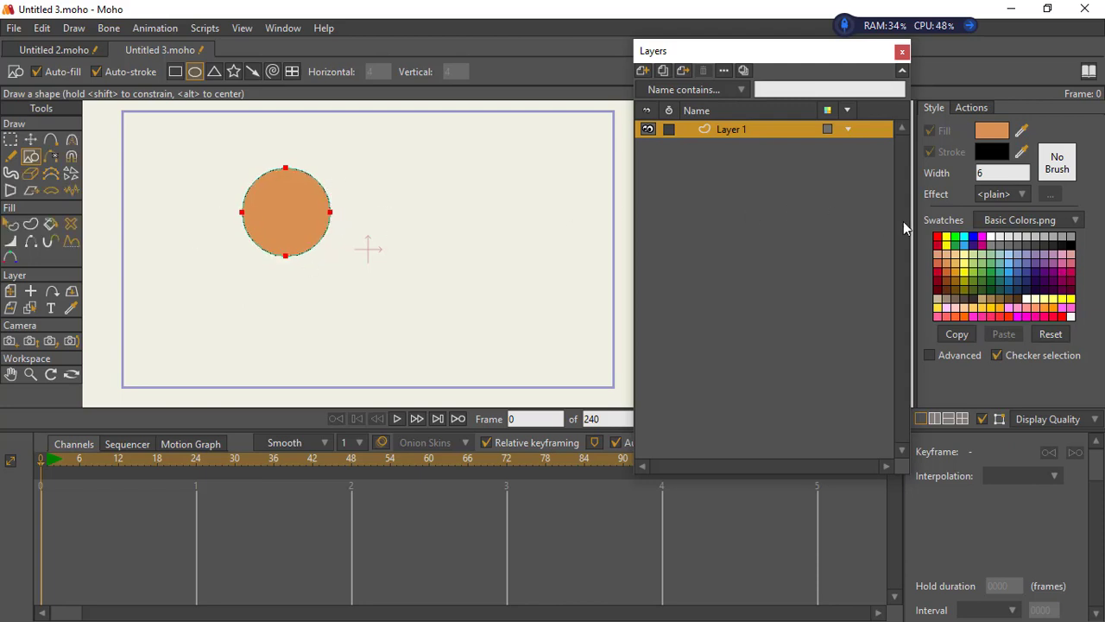
Recreate the circle's shape with a white fill and black stroke, and deselect it
click(992, 238)
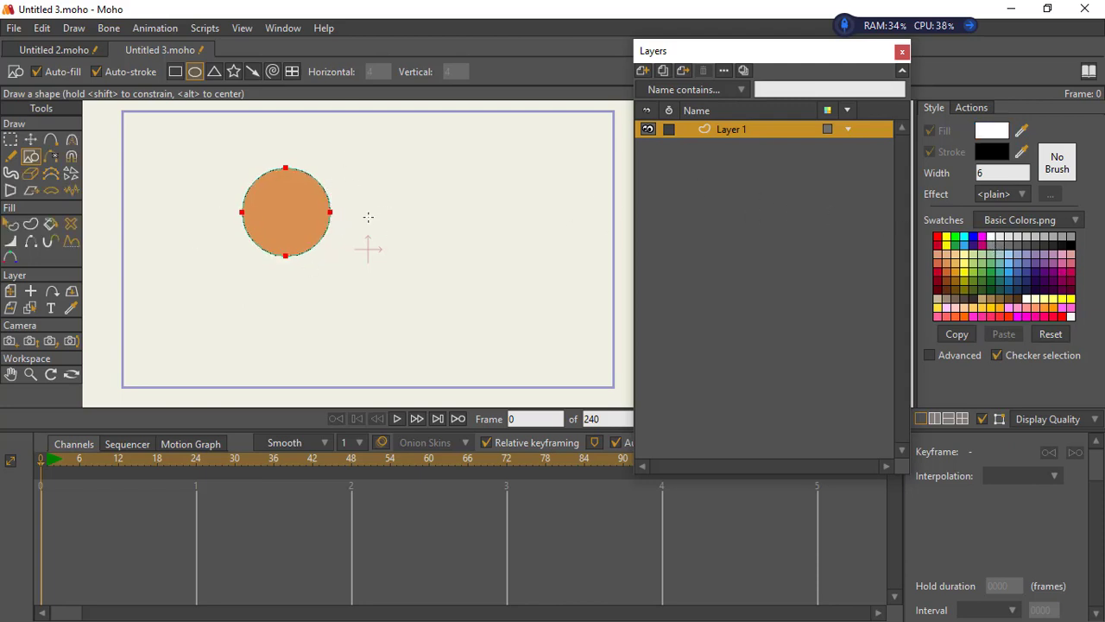
click(32, 225)
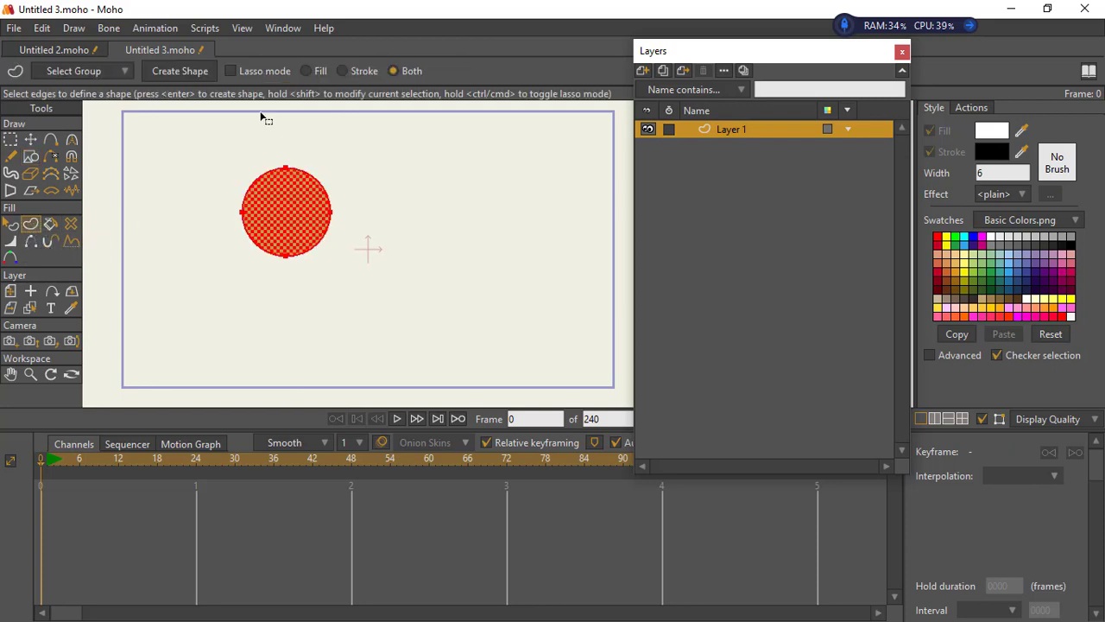
click(180, 71)
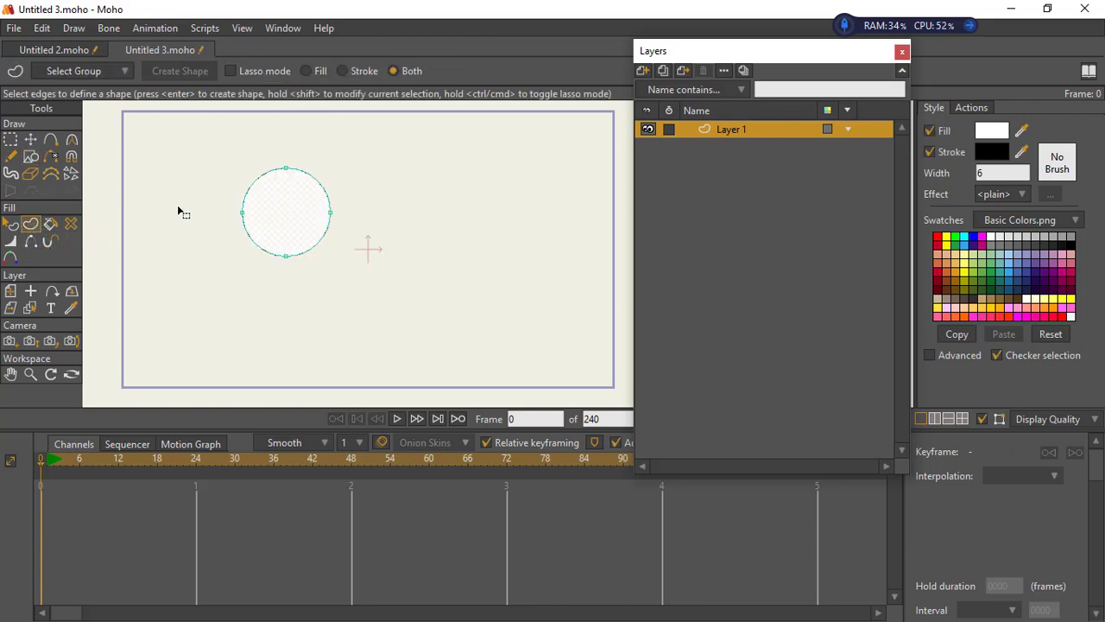
key(g)
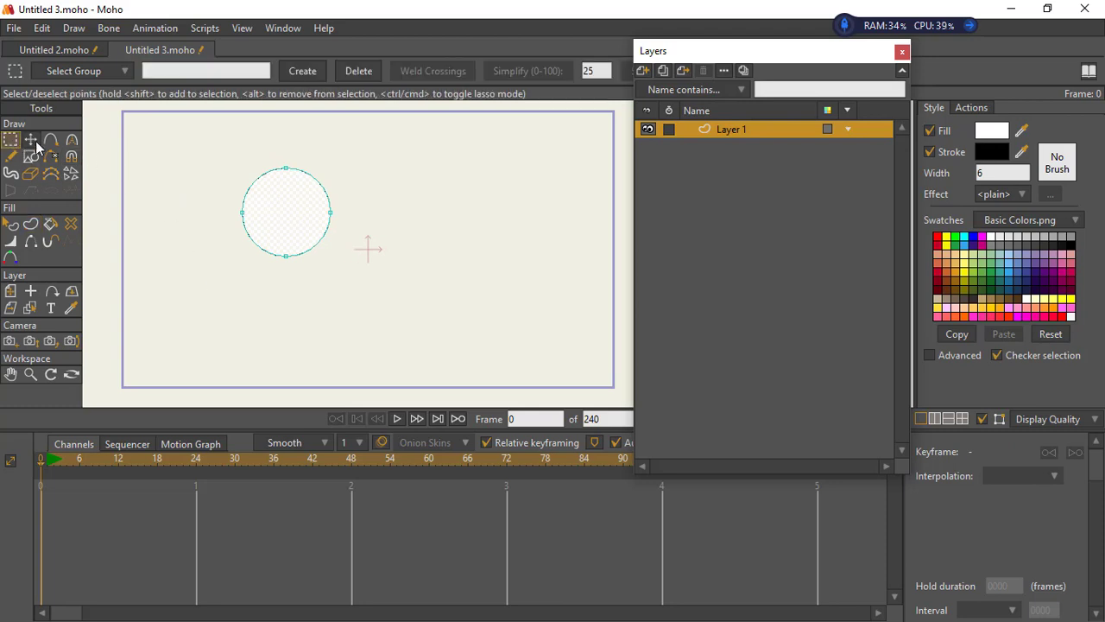
click(210, 204)
Rename Layer 1 as "eye" and duplicate it as a layer named "eye balls"
click(850, 131)
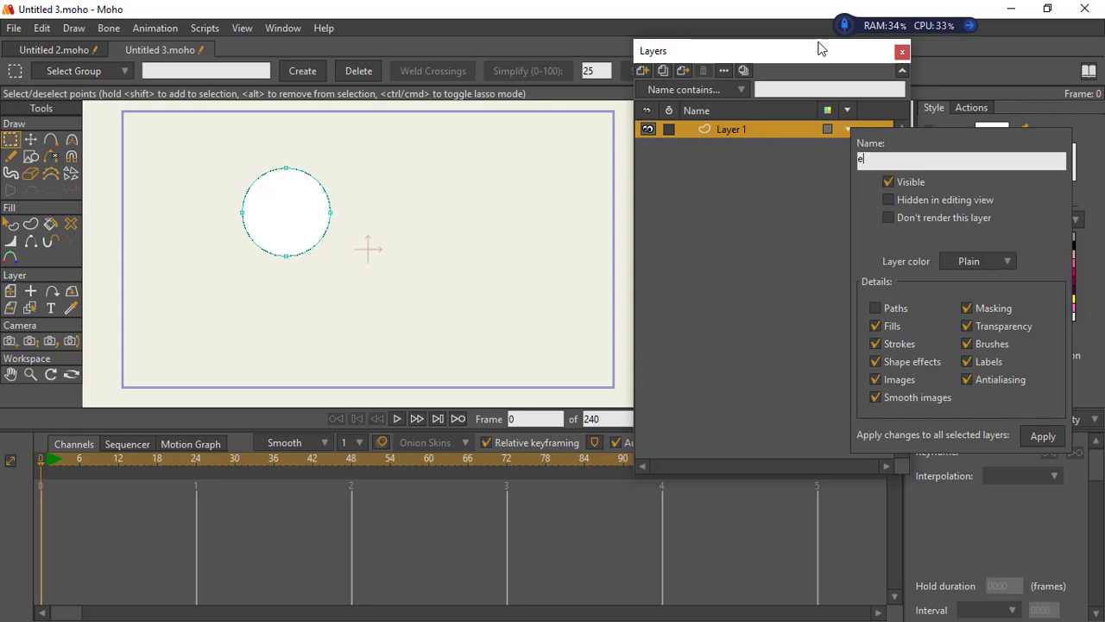
key(Return)
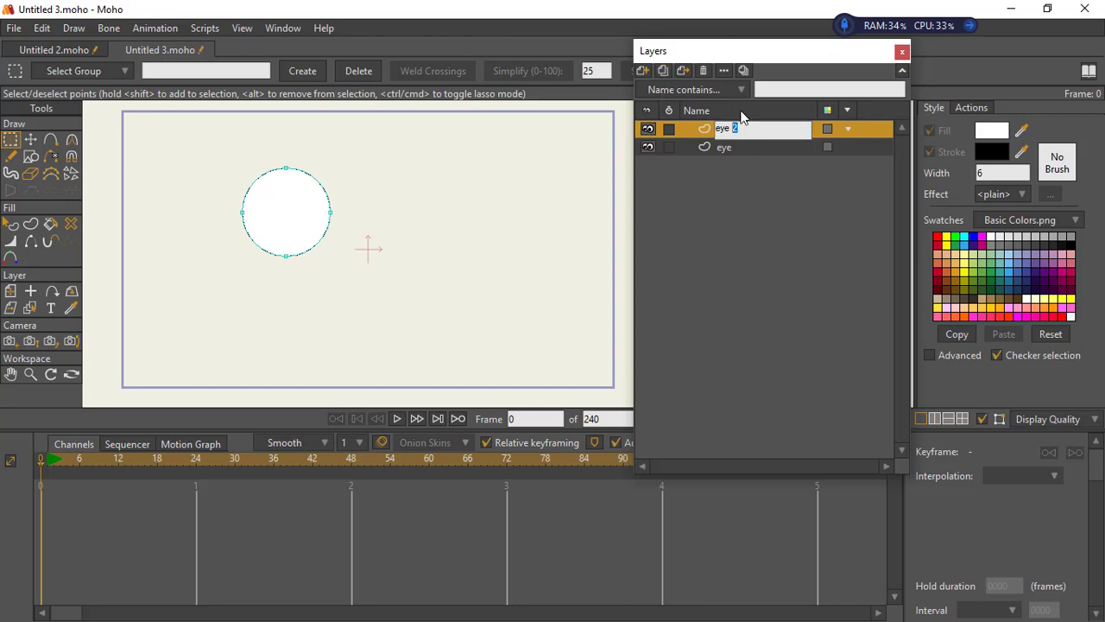
key(Return)
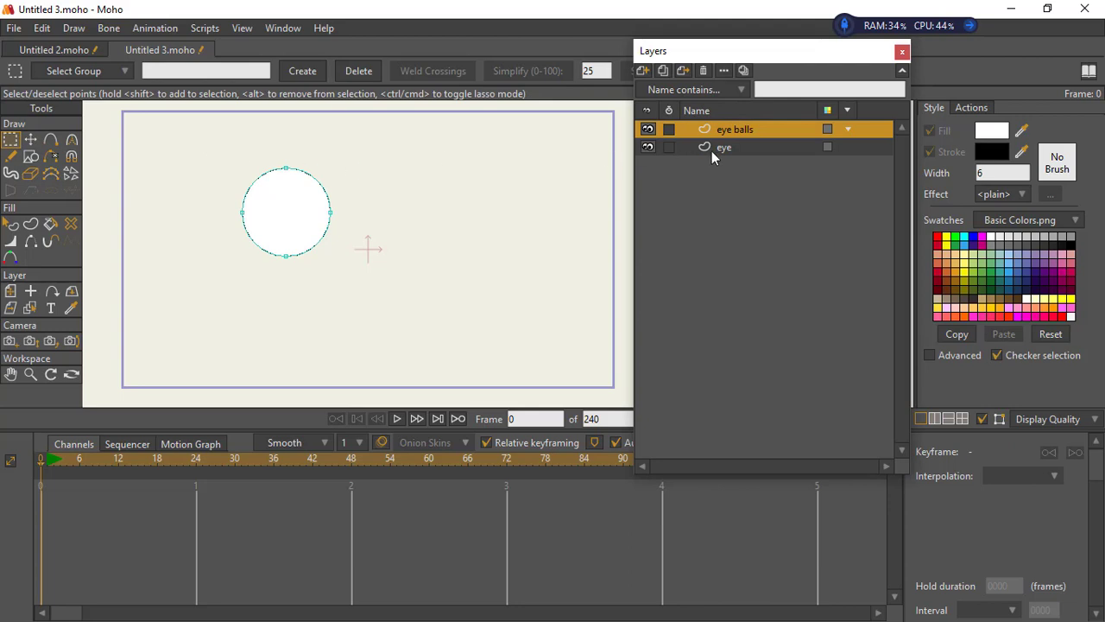
Scale the circle on the eye balls layer down to a small pupil in the centre of the eye
click(284, 215)
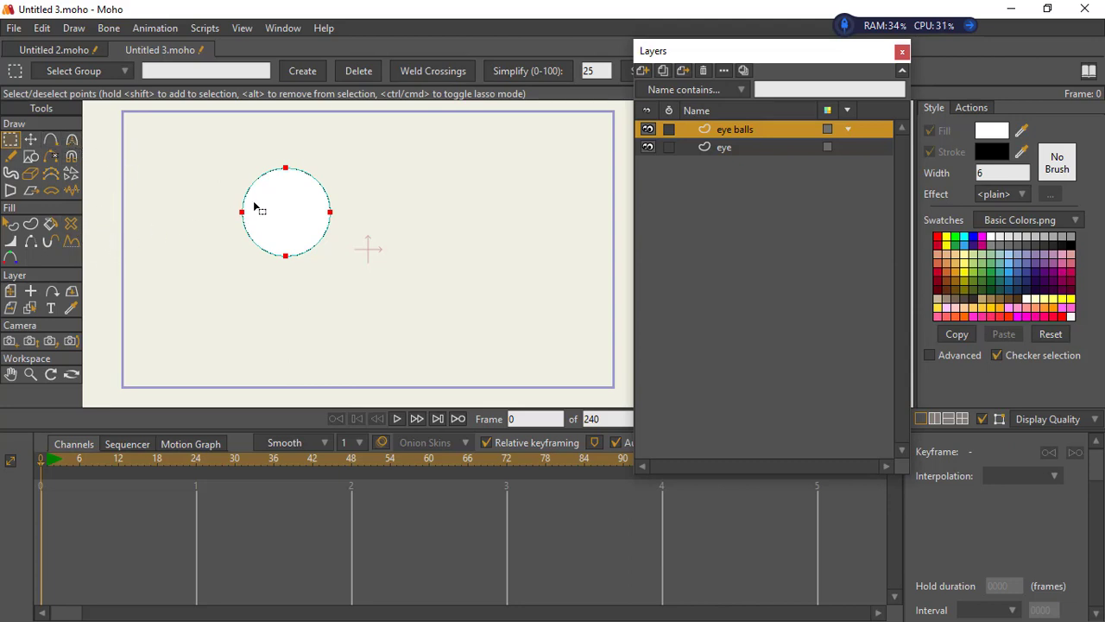
click(28, 140)
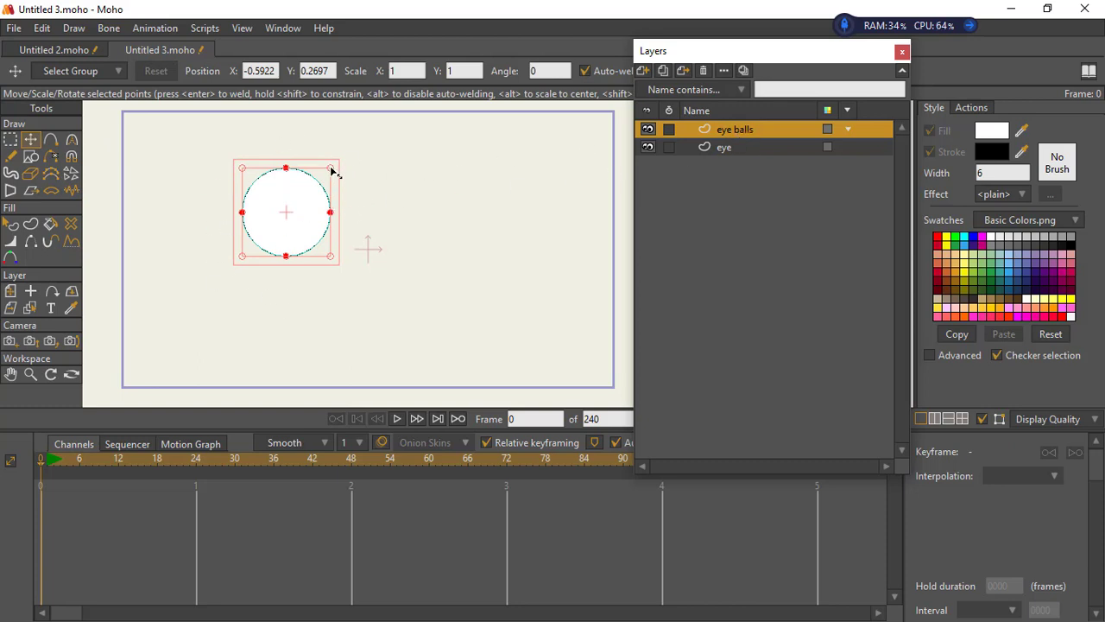
drag(334, 172, 289, 218)
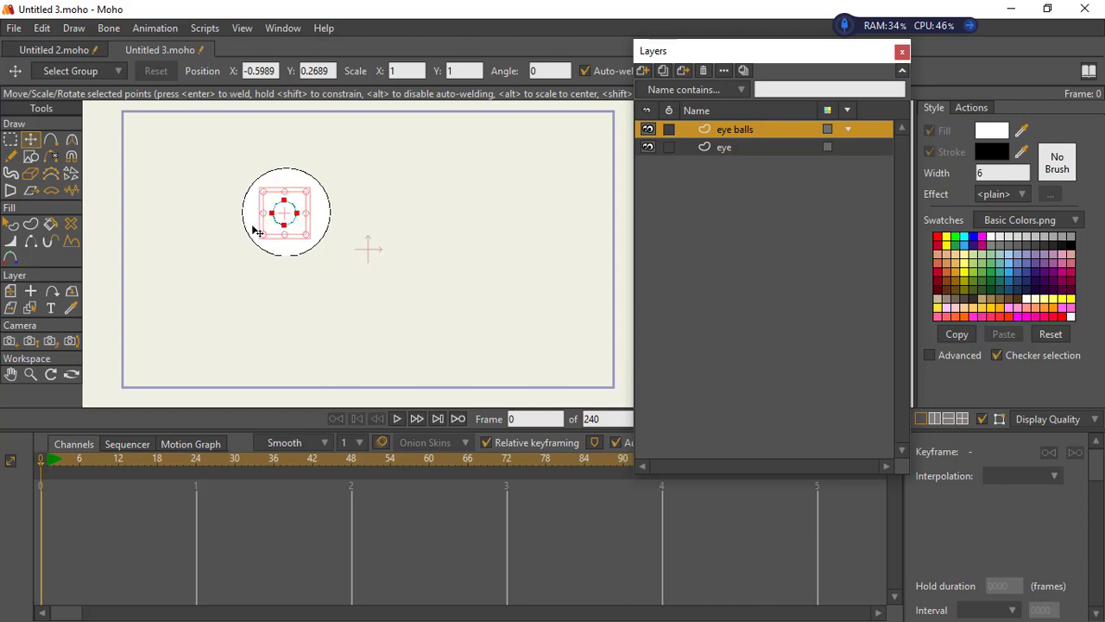
Create a black filled and stroked shape for the small pupil circle and reselect its points
click(31, 225)
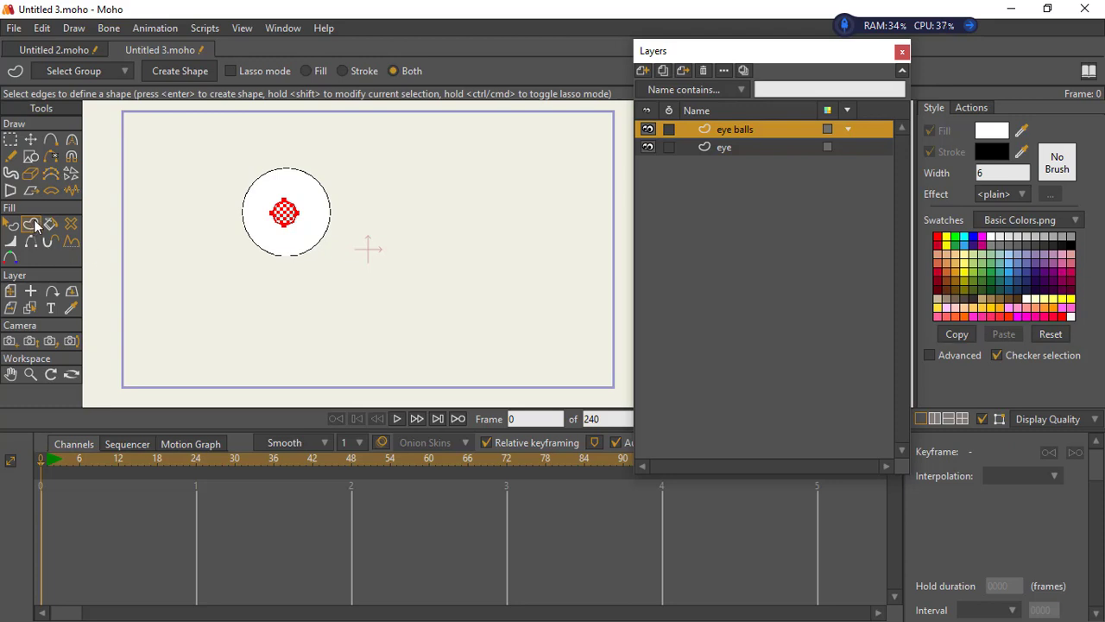
click(1062, 246)
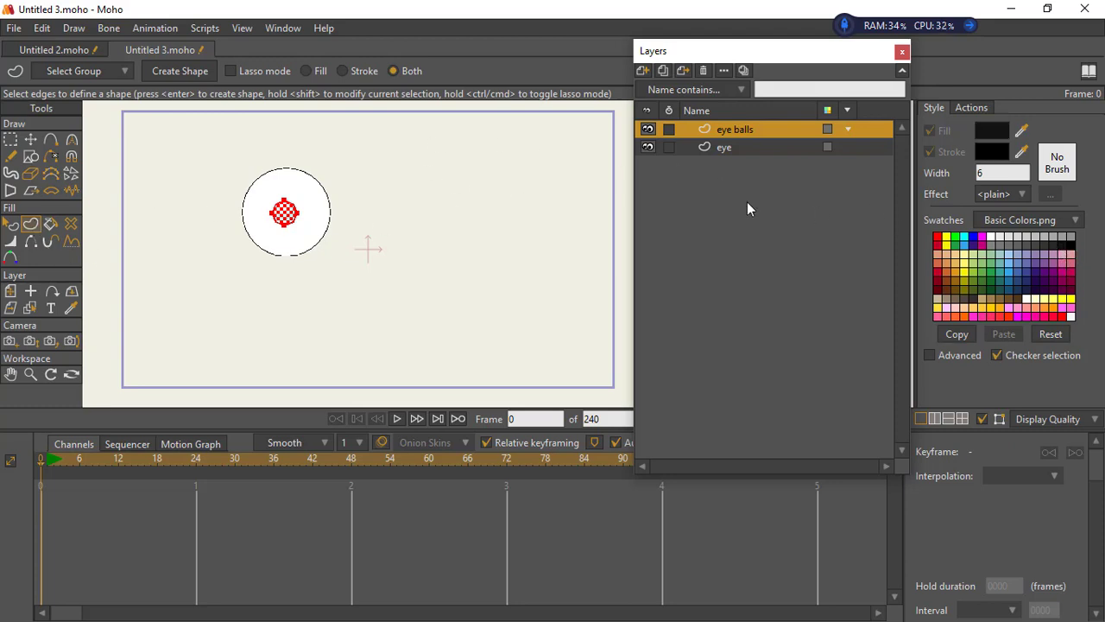
click(187, 73)
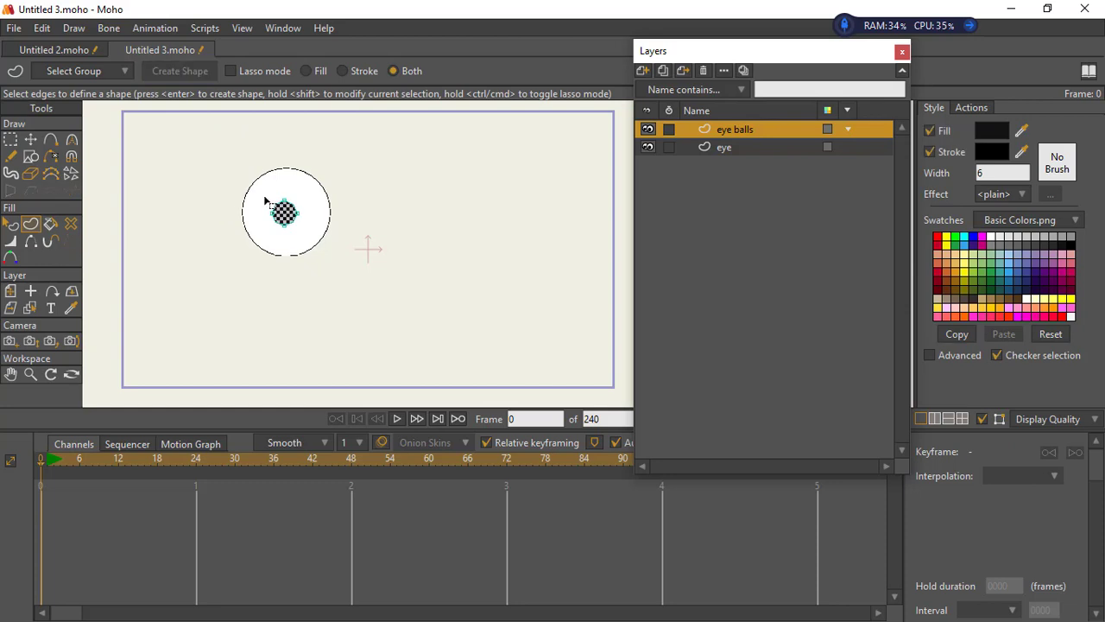
drag(266, 200, 321, 247)
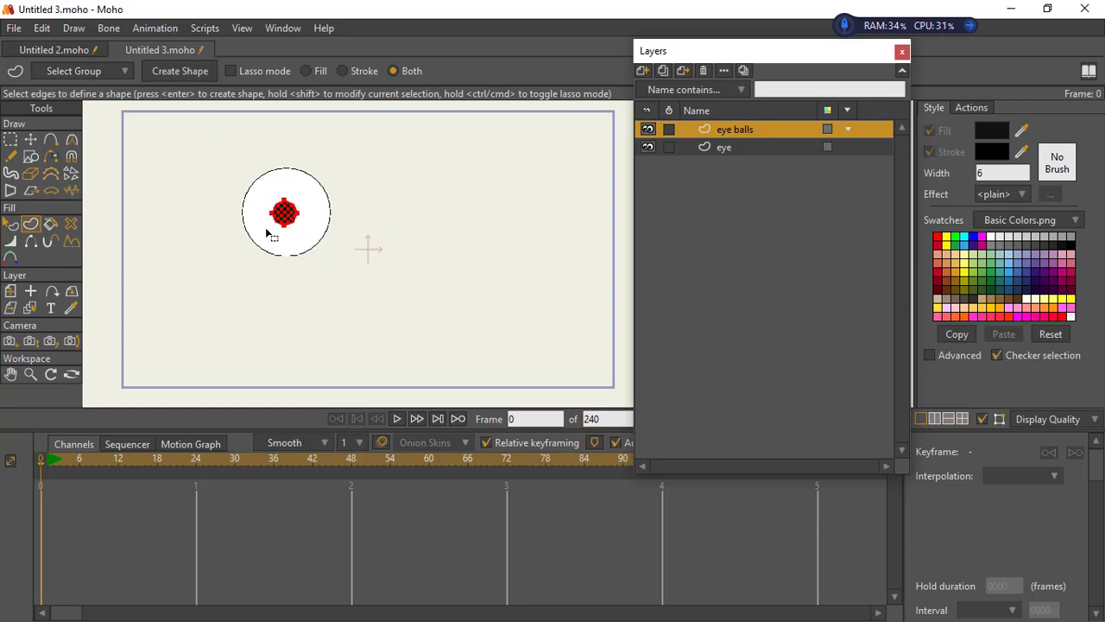
click(10, 241)
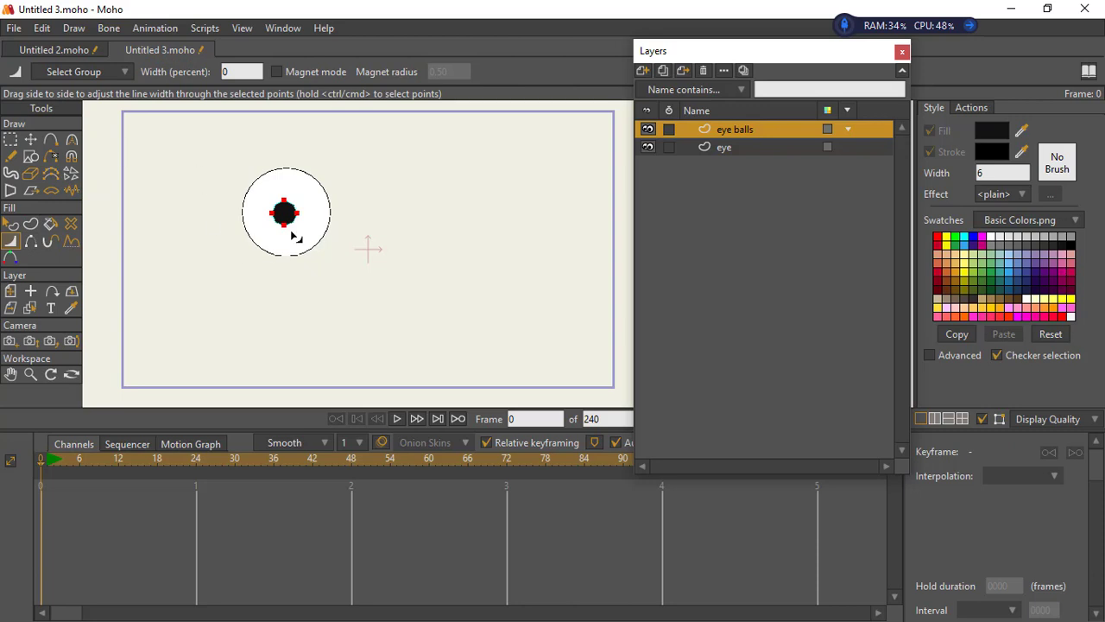
click(10, 139)
click(12, 243)
click(9, 140)
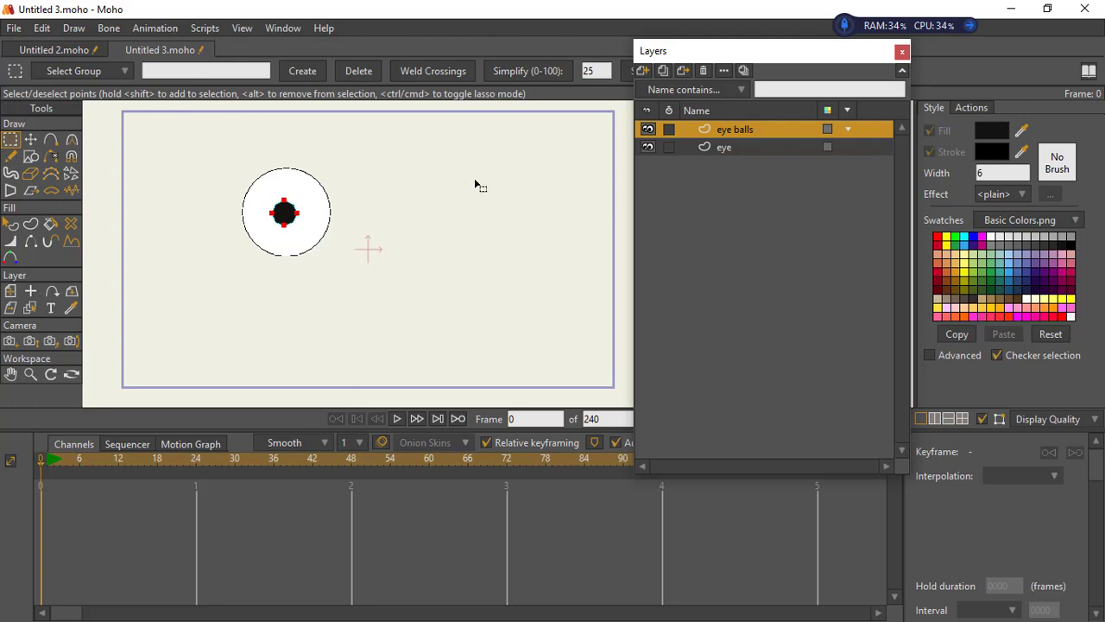
Add a new vector layer named "eye cover" above the eye balls layer
click(643, 71)
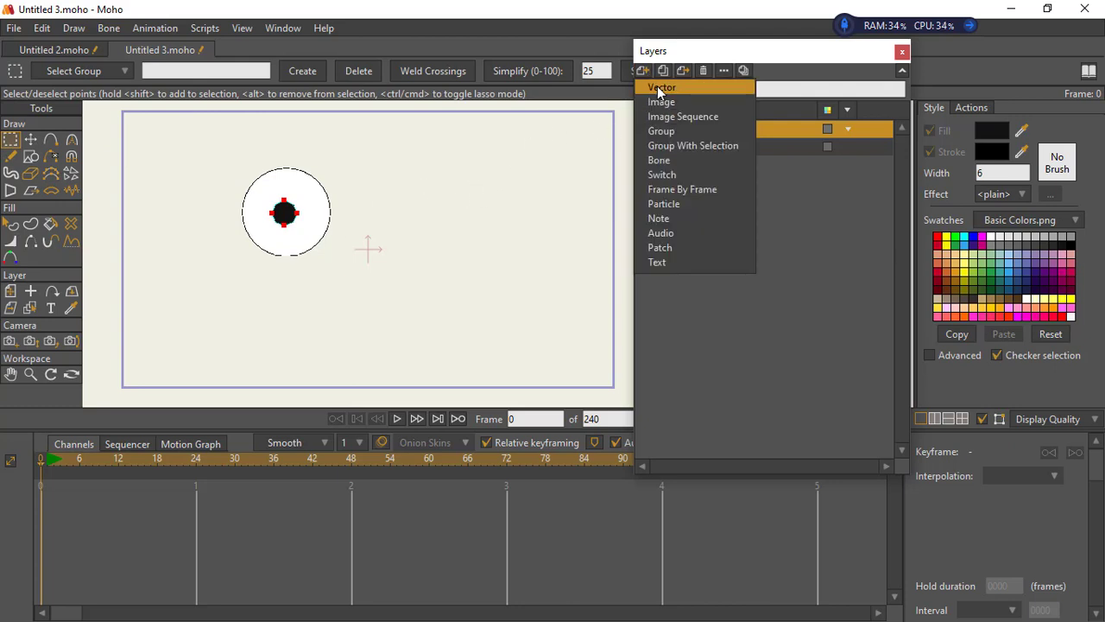
click(661, 88)
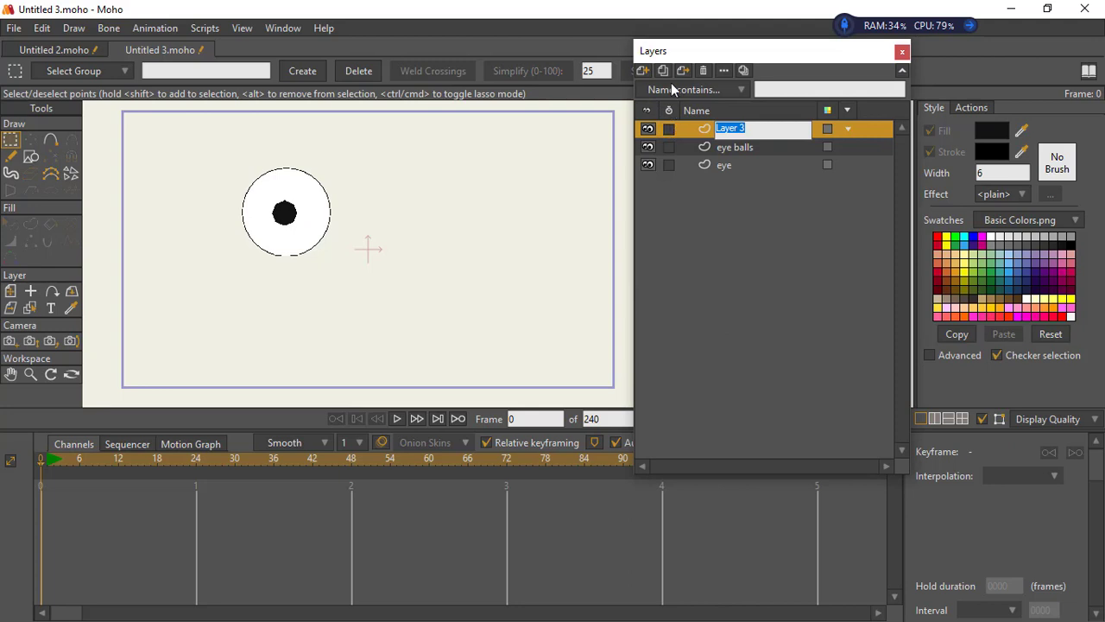
text(e)
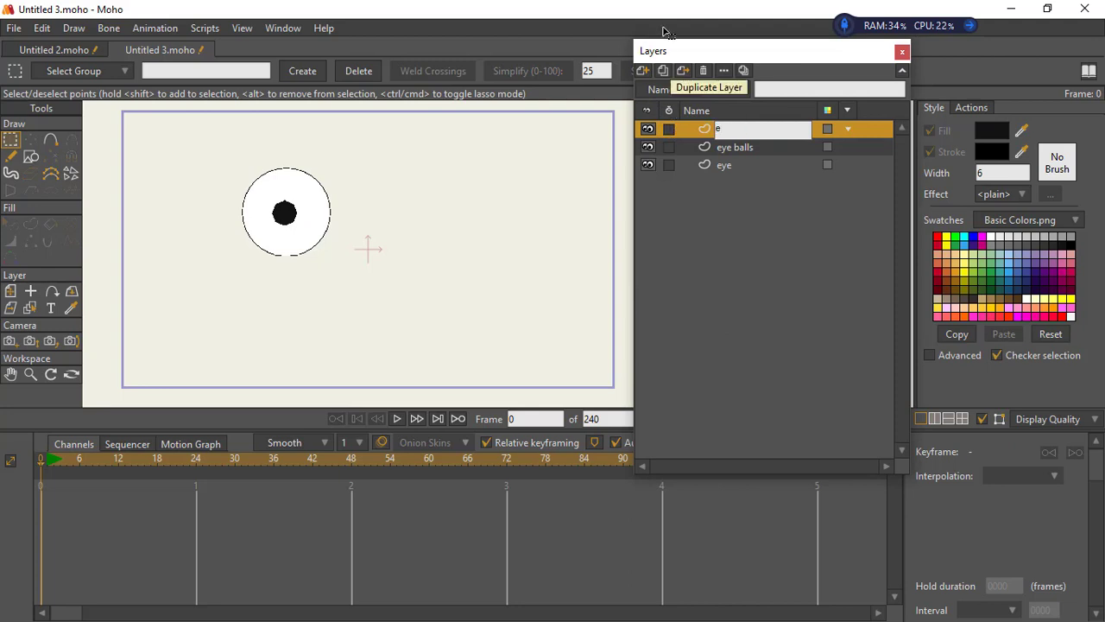
text(ye cover)
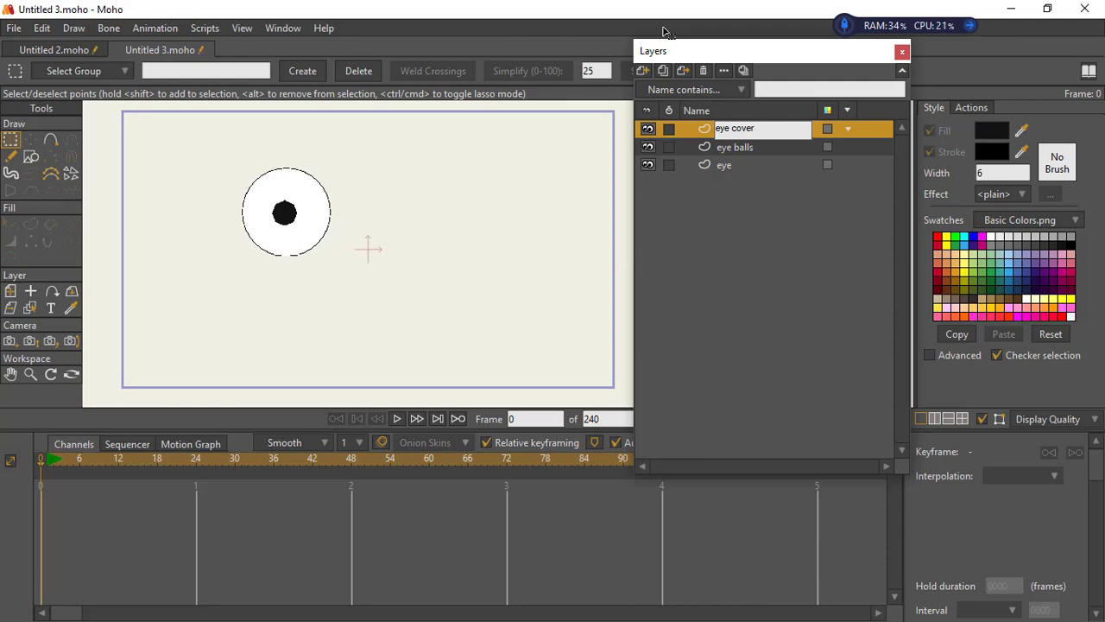
Draw a closed eyelid shape covering the upper half of the eye on the eye cover layer and fill it with light orange
key(Return)
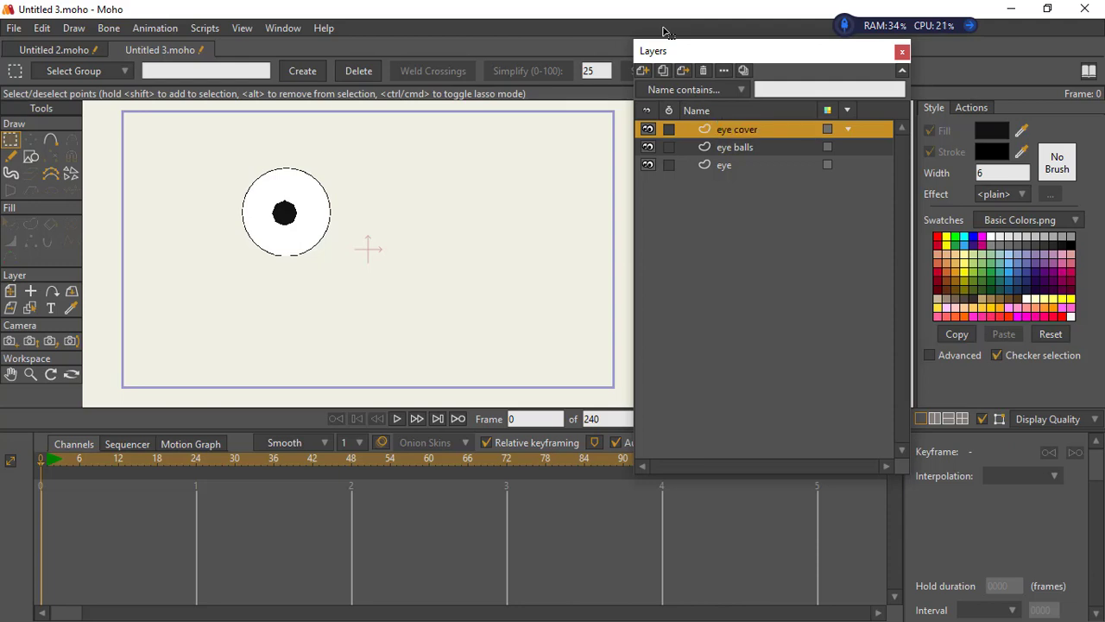
click(52, 141)
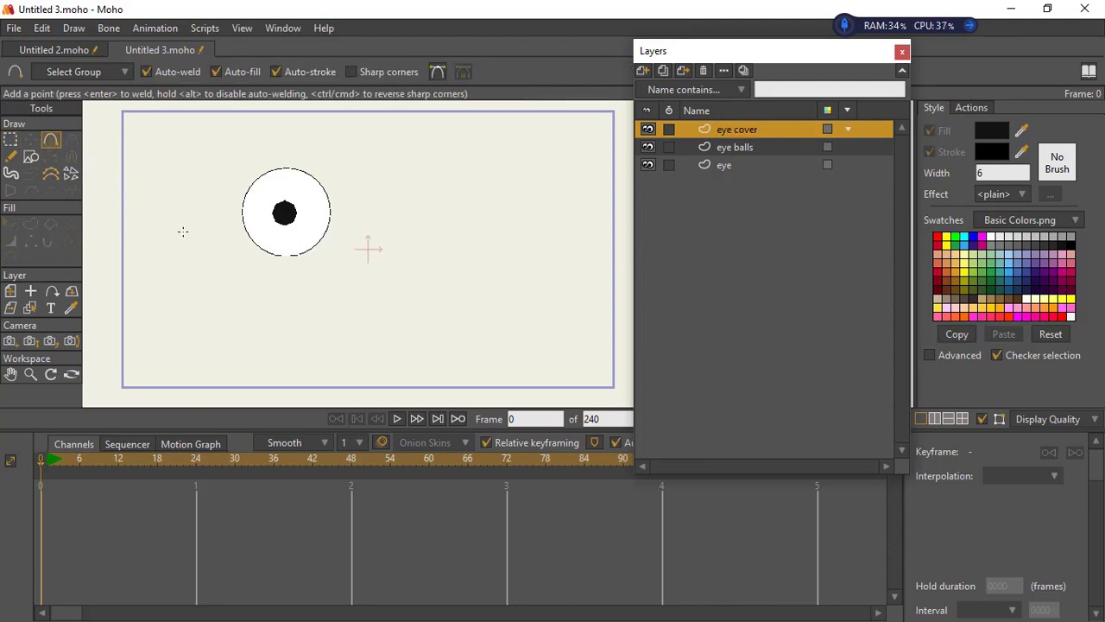
drag(219, 217, 349, 213)
click(333, 155)
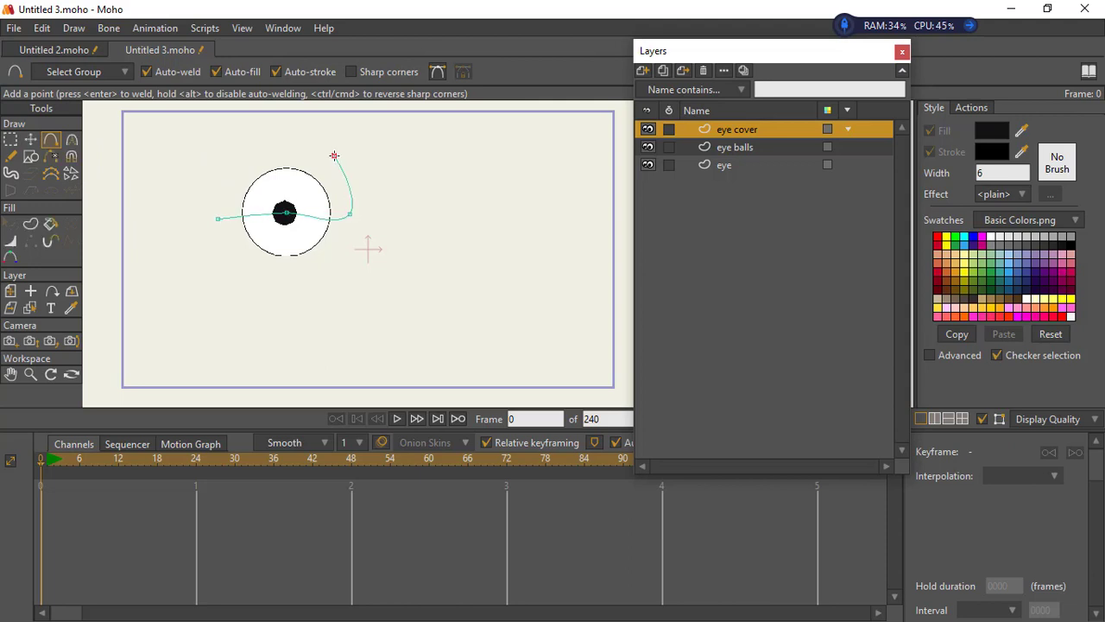
click(261, 153)
click(222, 189)
click(217, 216)
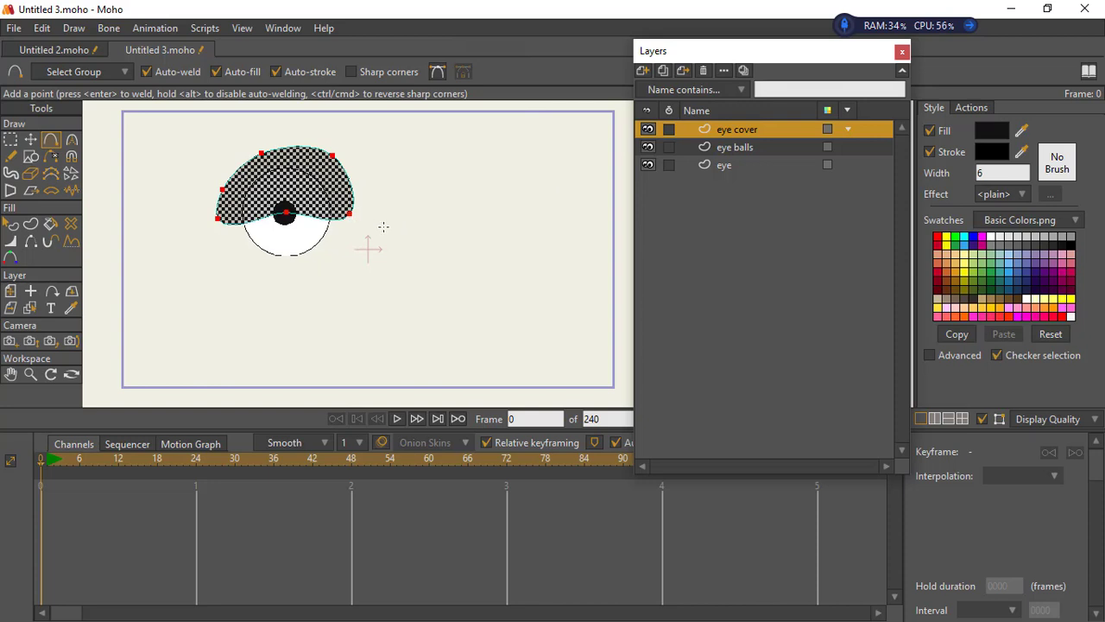
click(1070, 263)
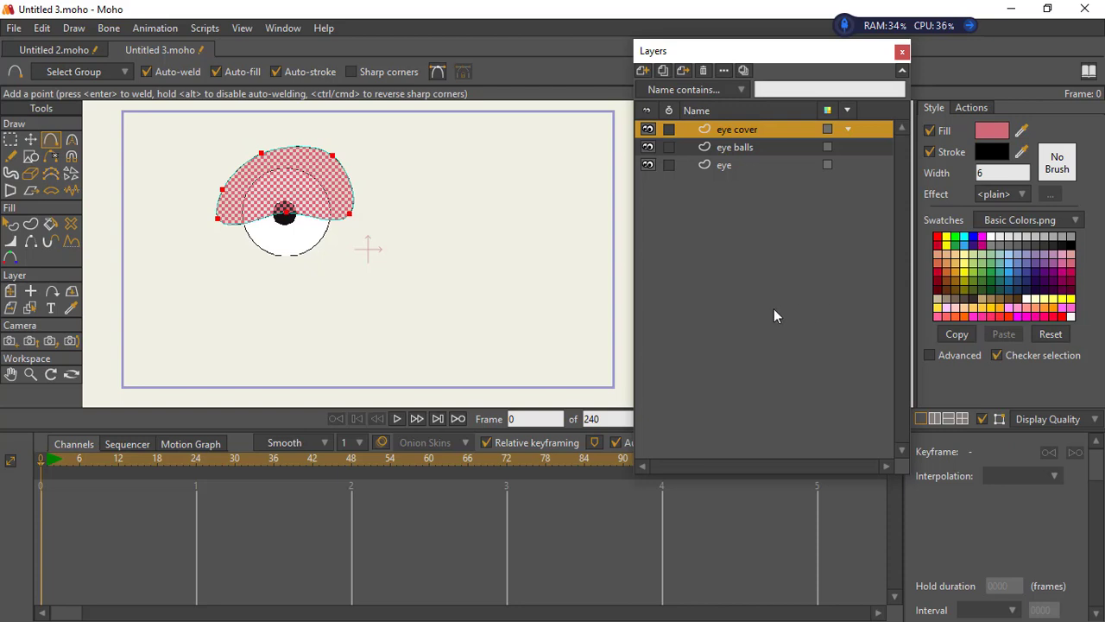
click(948, 269)
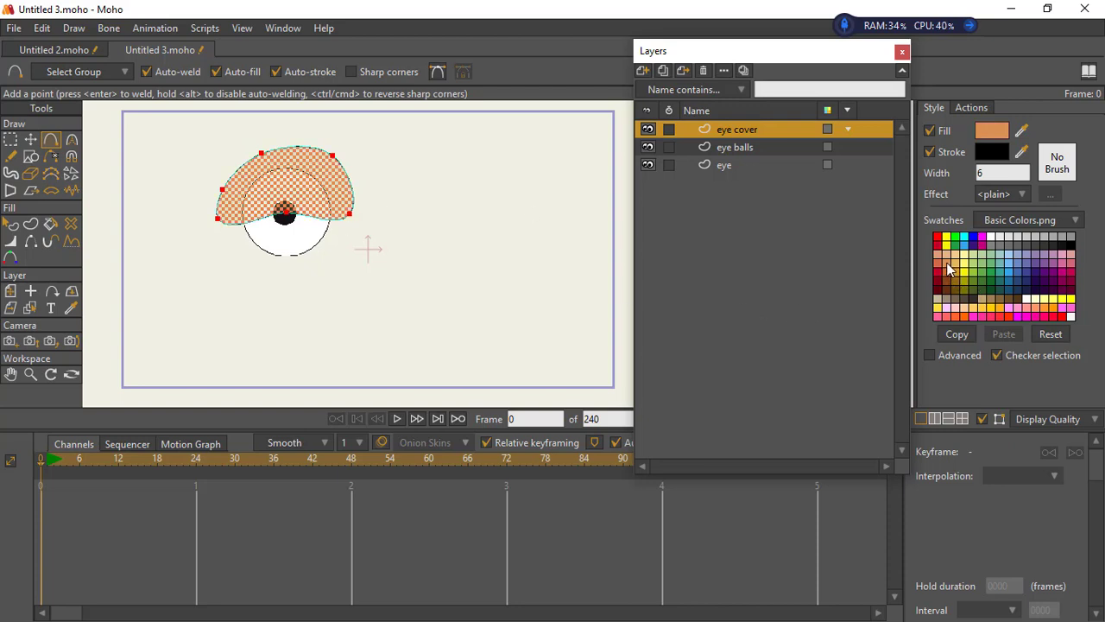
Peak the two lower corner points of the eyelid with the Curvature tool so its lower edge runs nearly straight
click(10, 139)
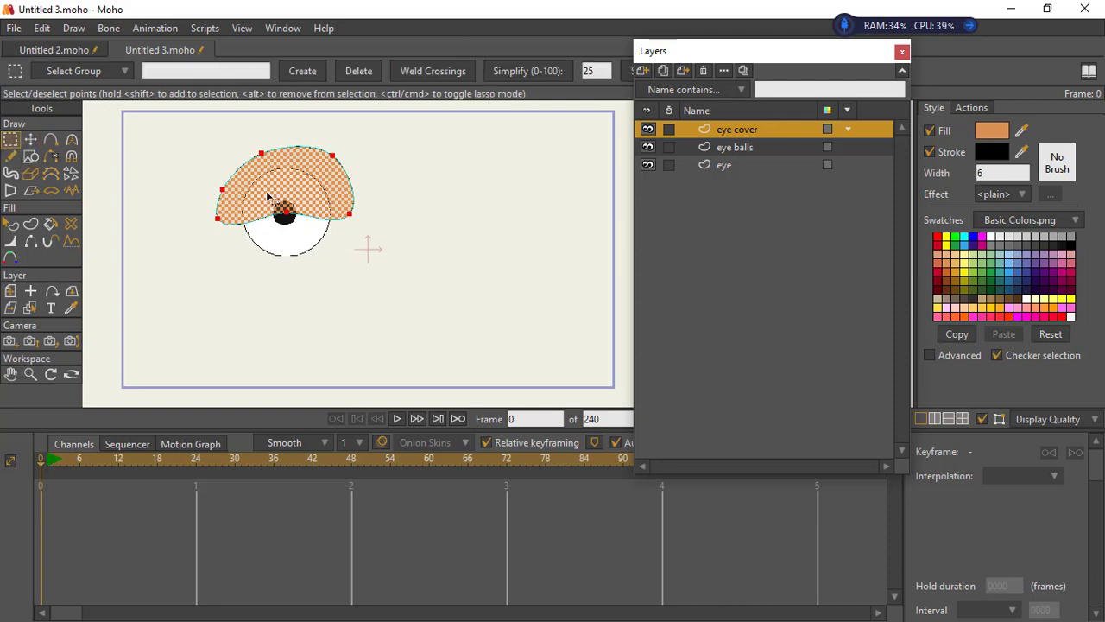
click(216, 214)
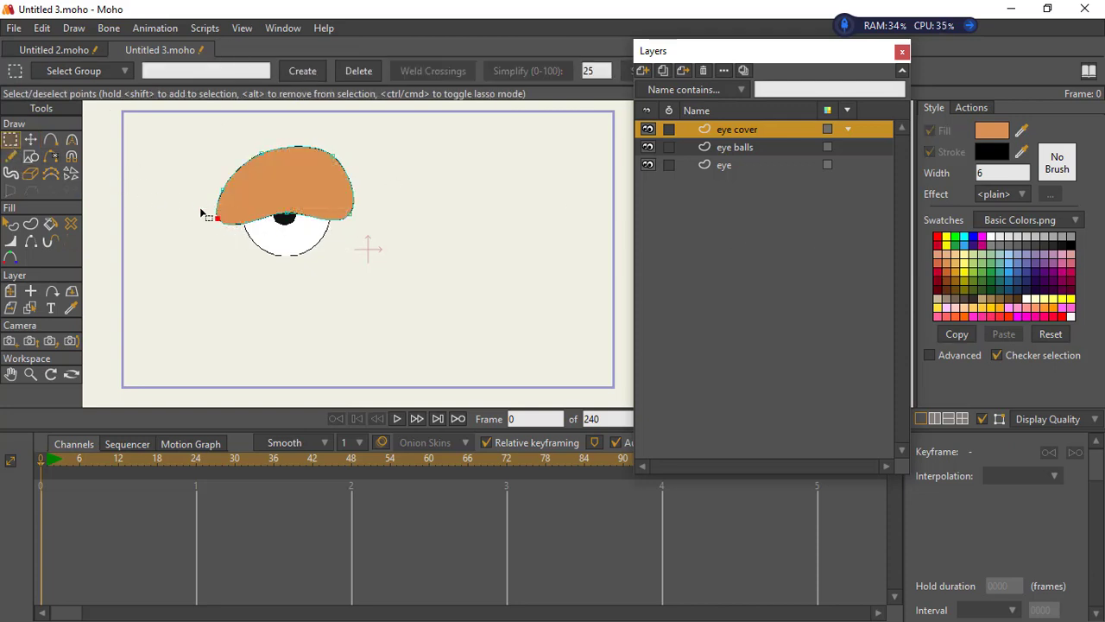
click(72, 142)
drag(223, 221, 87, 190)
click(344, 219)
drag(342, 224, 178, 233)
click(216, 219)
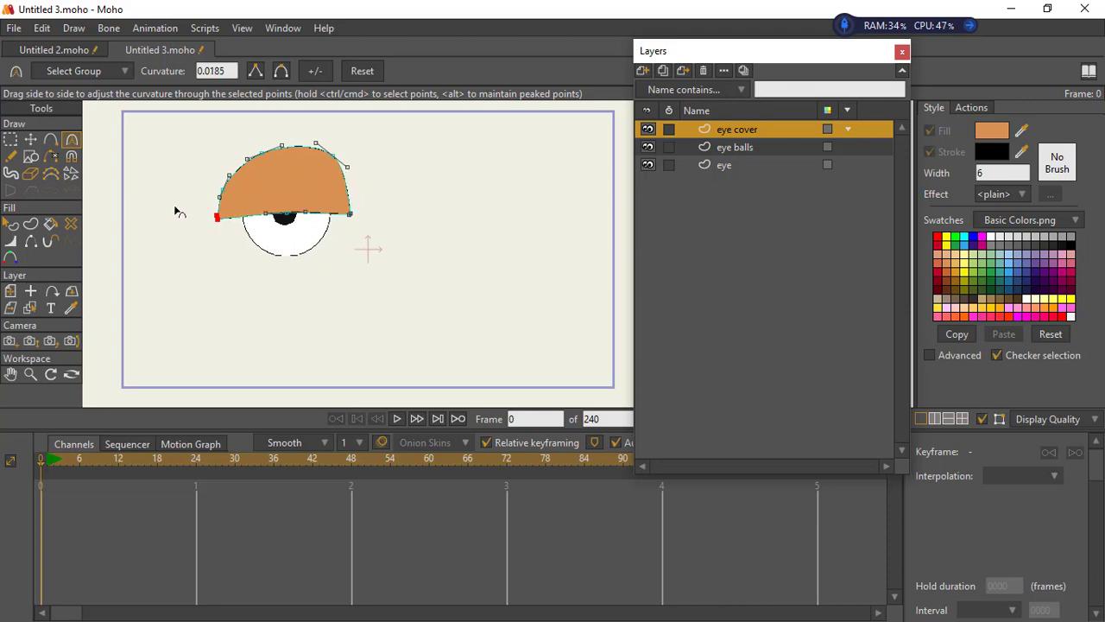
Reposition the eyelid's outline points into an even dome with a level lower edge across the pupil
click(10, 139)
click(141, 160)
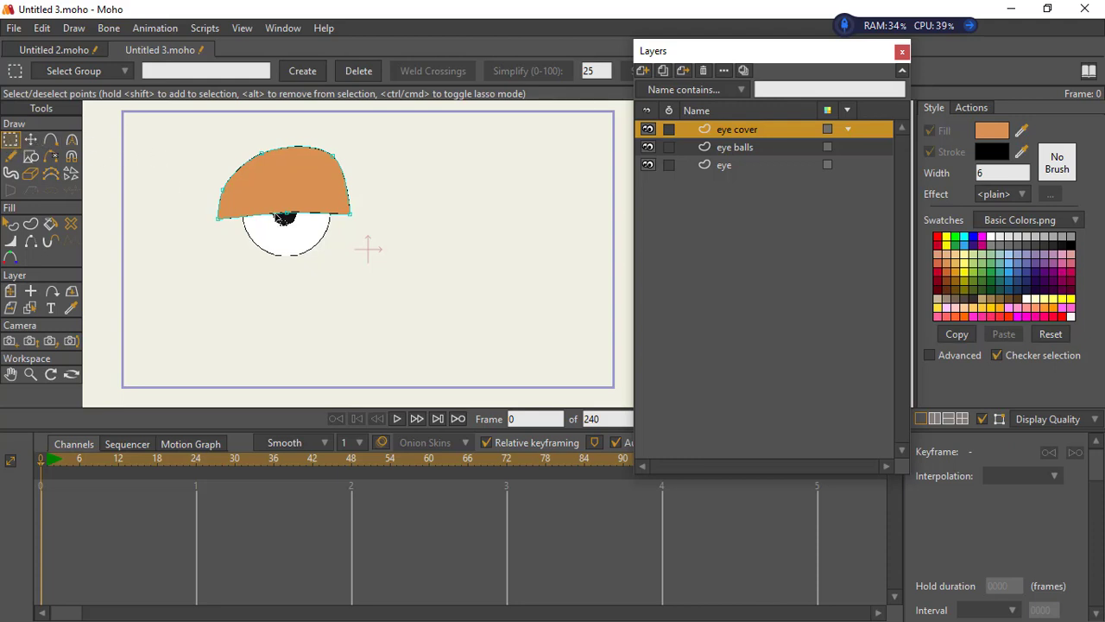
click(283, 212)
click(30, 139)
mouse_move(259, 153)
mouse_down()
mouse_move(240, 144)
mouse_move(251, 146)
mouse_up()
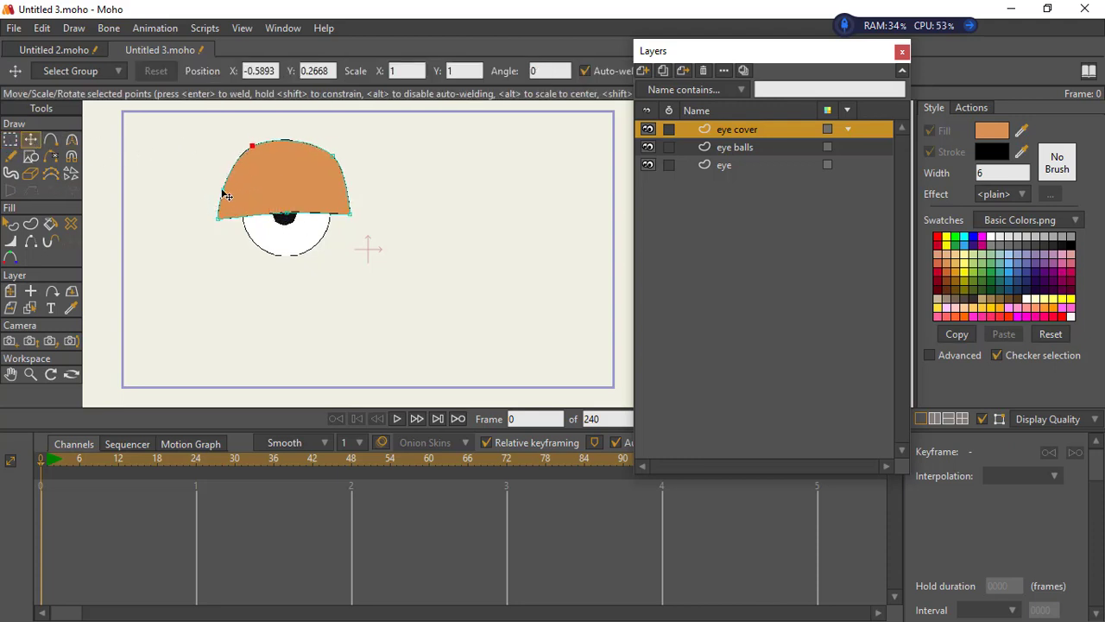
drag(222, 190, 226, 184)
drag(219, 222, 223, 219)
drag(336, 154, 333, 149)
drag(351, 214, 290, 221)
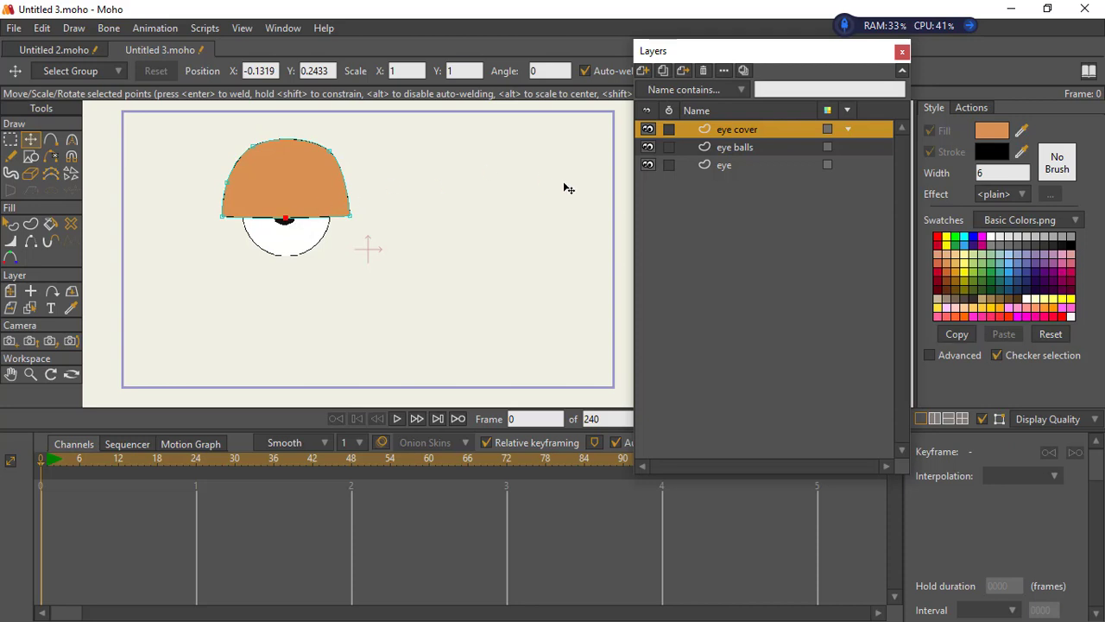
Put the eye cover, eye balls and eye layers into a new group named "eye"
shift+click(755, 166)
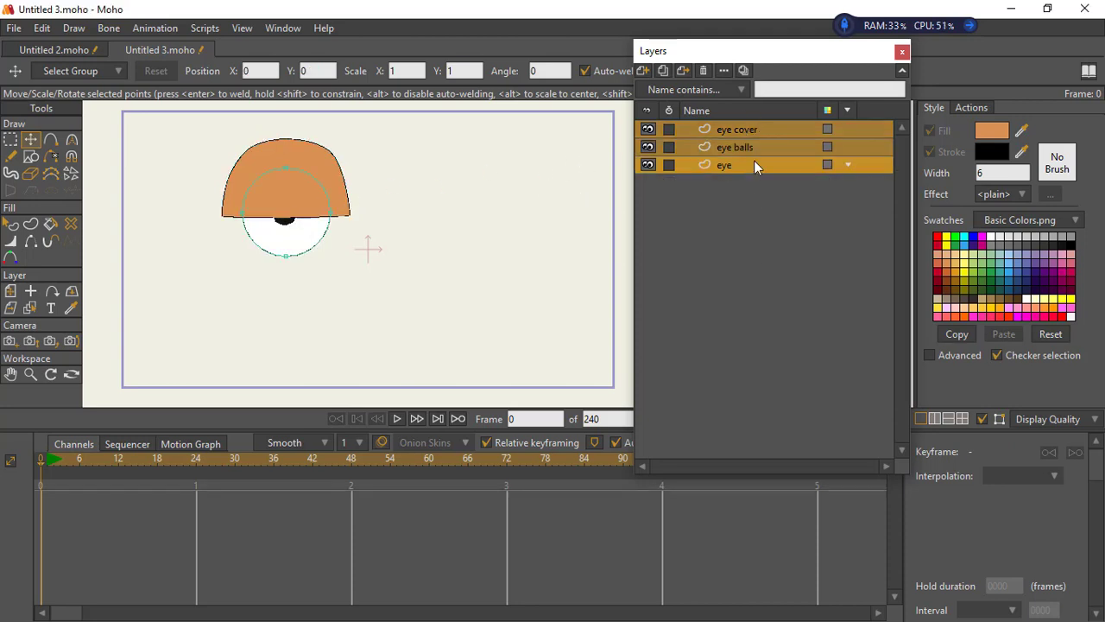
click(644, 71)
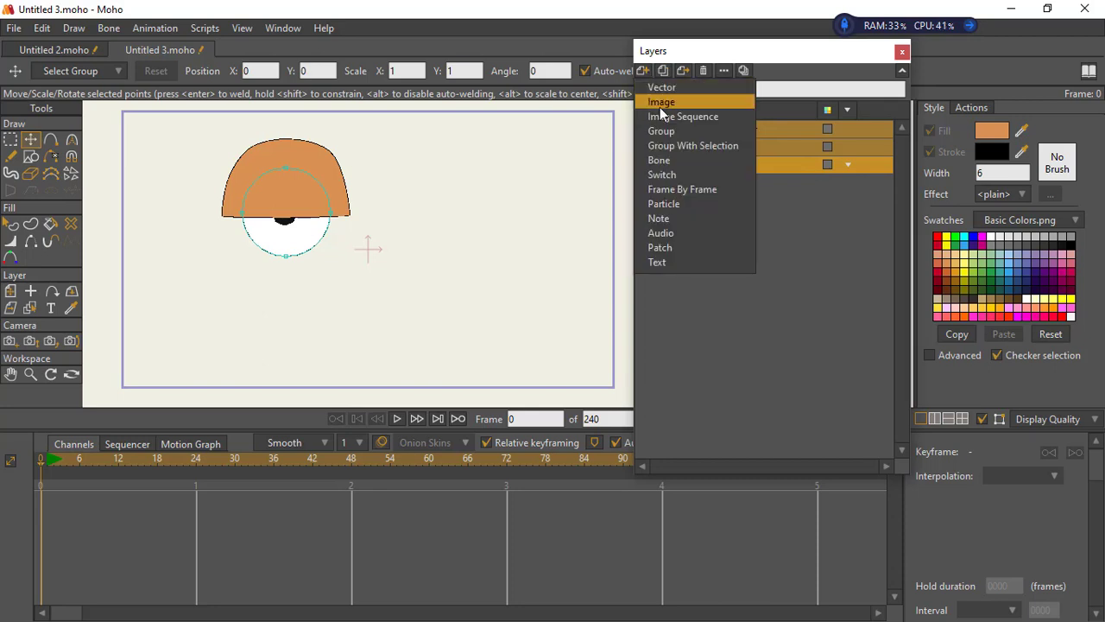
click(694, 146)
double_click(755, 129)
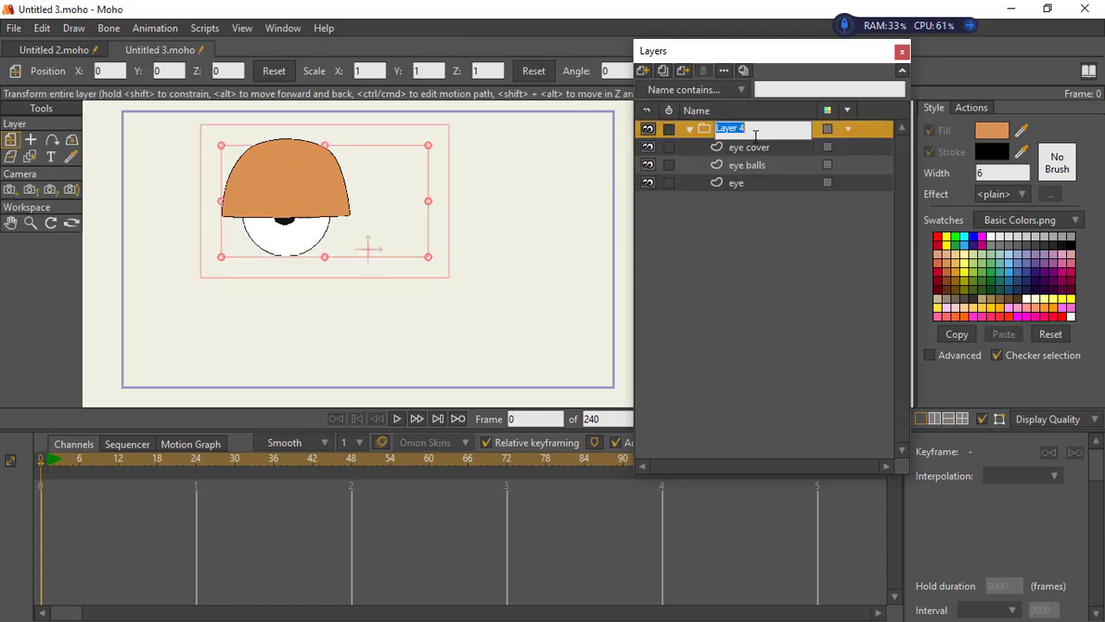
text(eye)
key(Return)
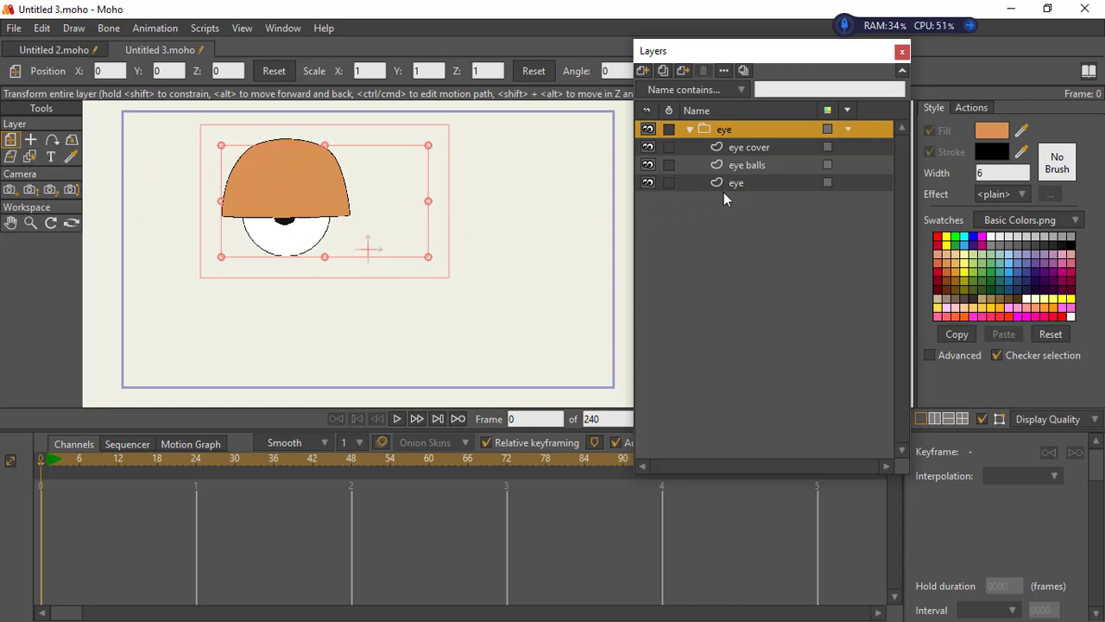
Copy and paste the white eye circle on the eye vector layer and place the copy beside the original at about X 0.53
click(739, 147)
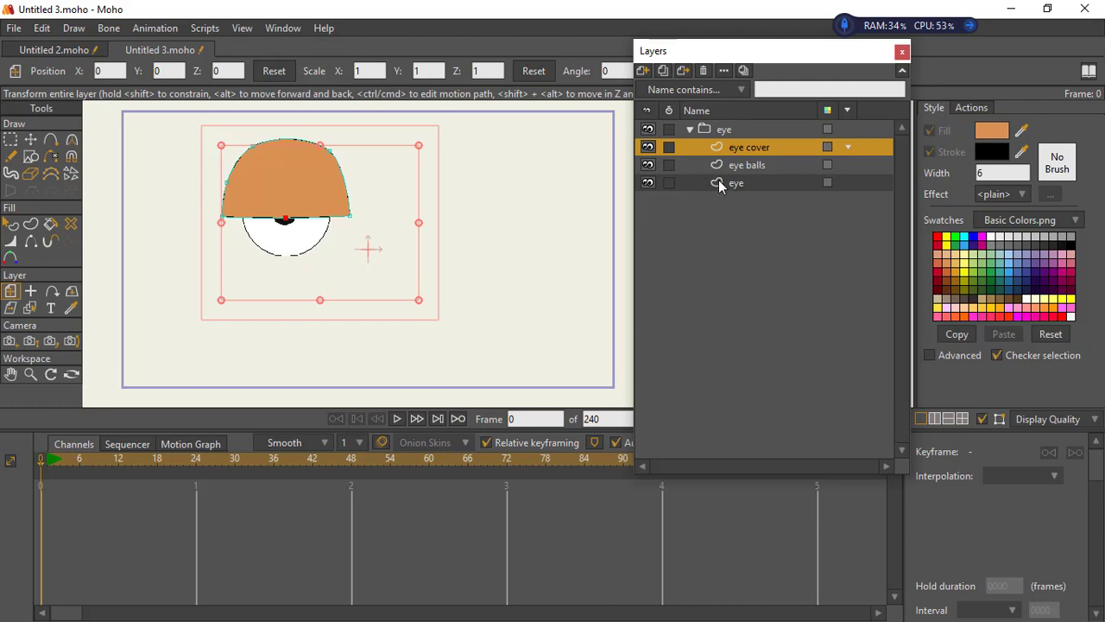
click(745, 167)
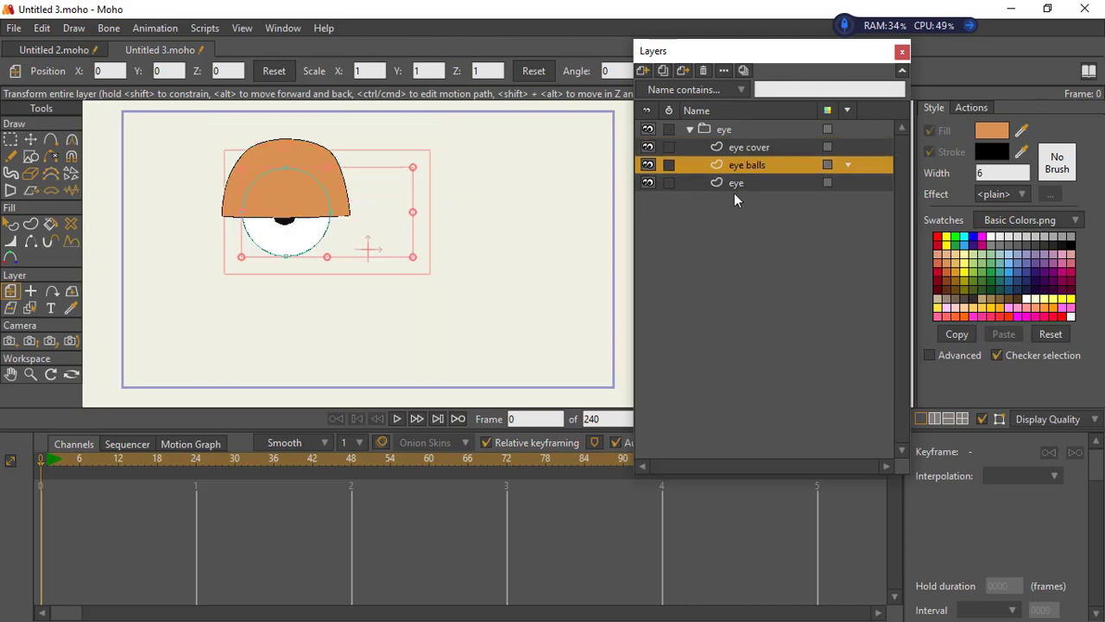
click(729, 187)
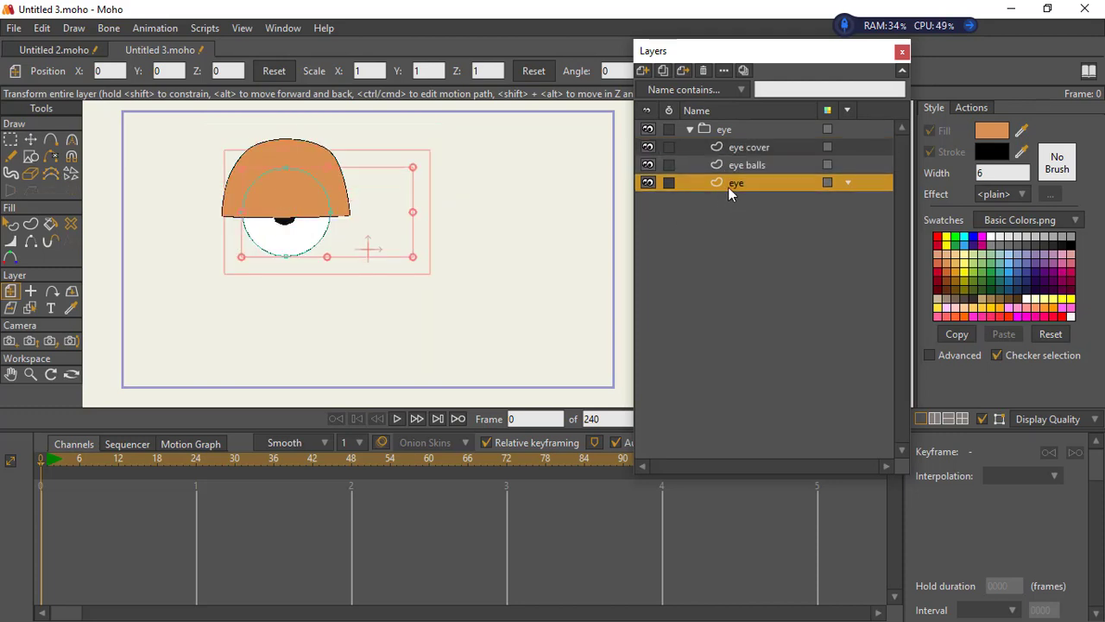
click(10, 139)
drag(184, 151, 416, 336)
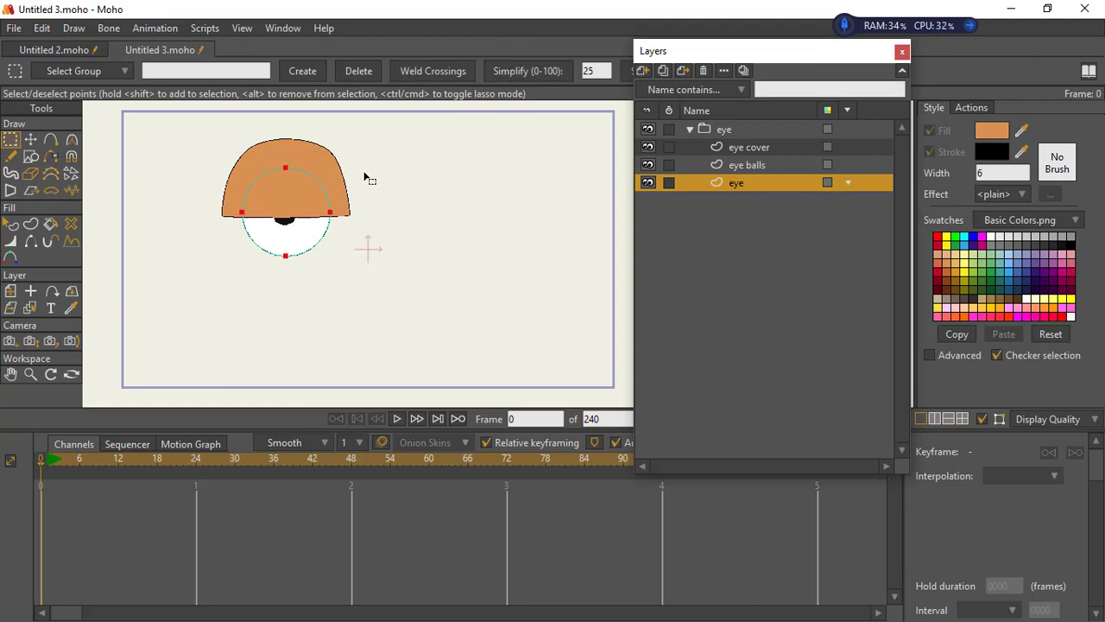
key(t)
drag(304, 221, 448, 226)
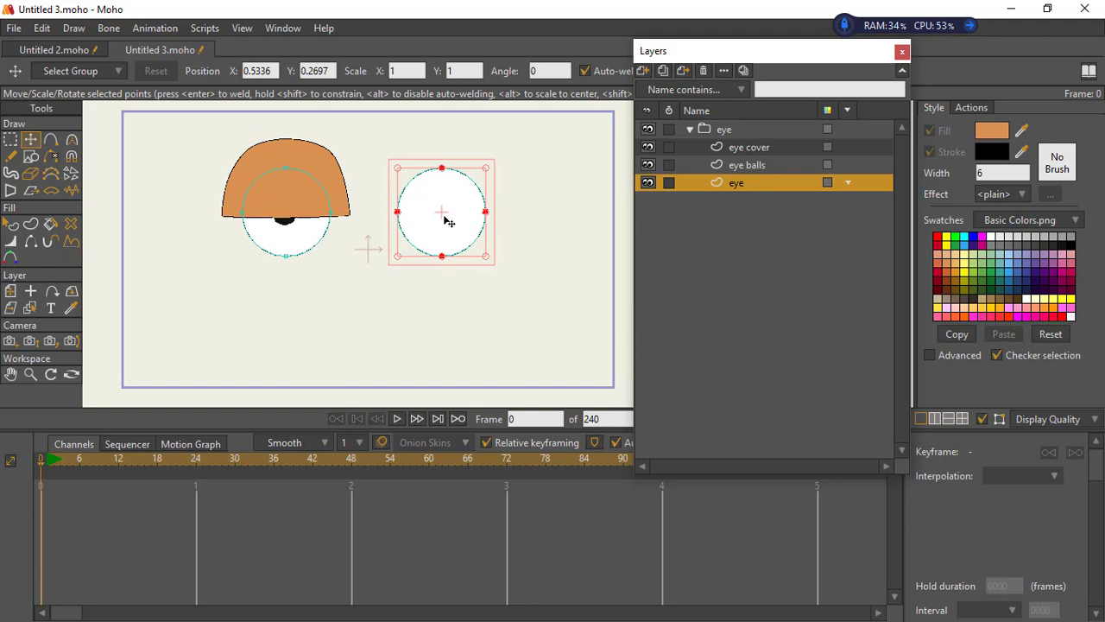
Copy and paste the pupil on the eye balls layer and centre the copy in the second white circle
click(728, 164)
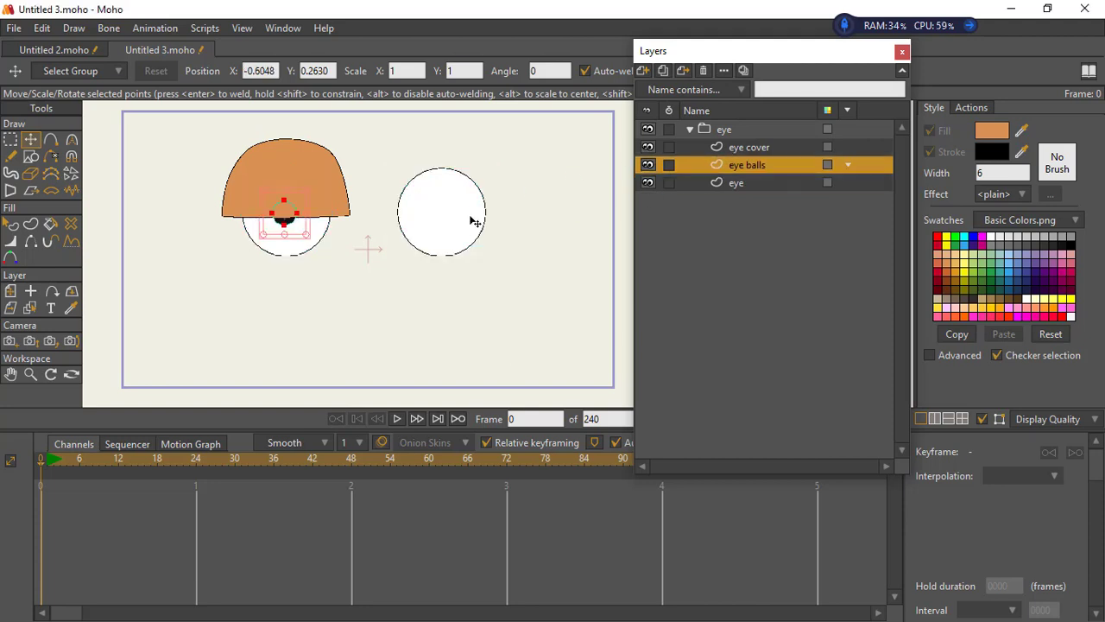
click(292, 215)
drag(294, 218, 441, 213)
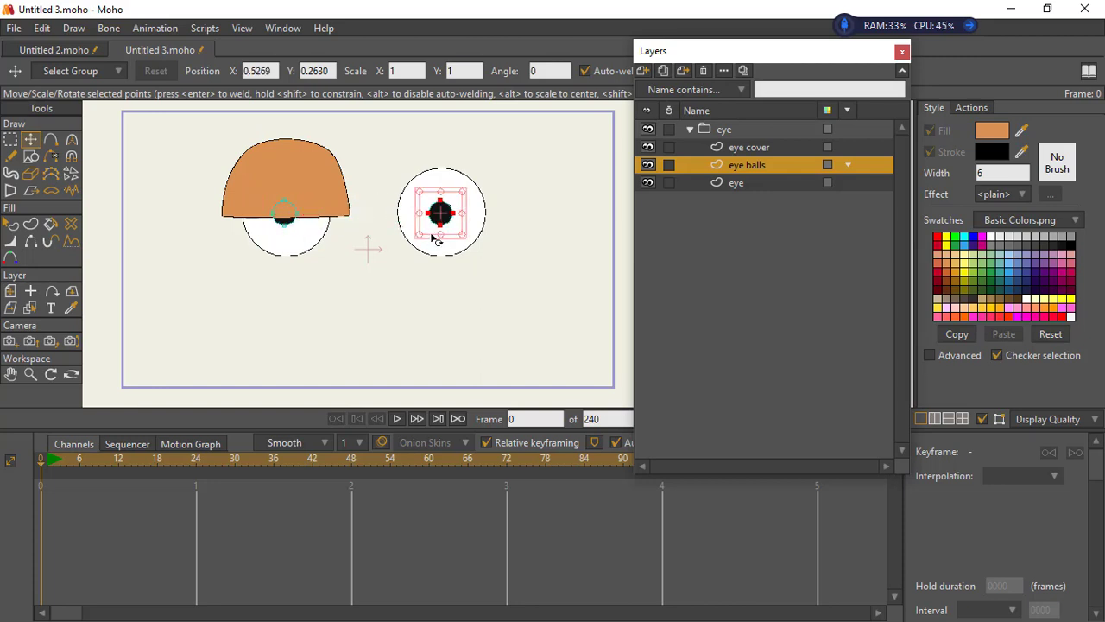
Copy and paste the eyelid on the eye cover layer, place the copy over the second eye and deselect its points
click(723, 145)
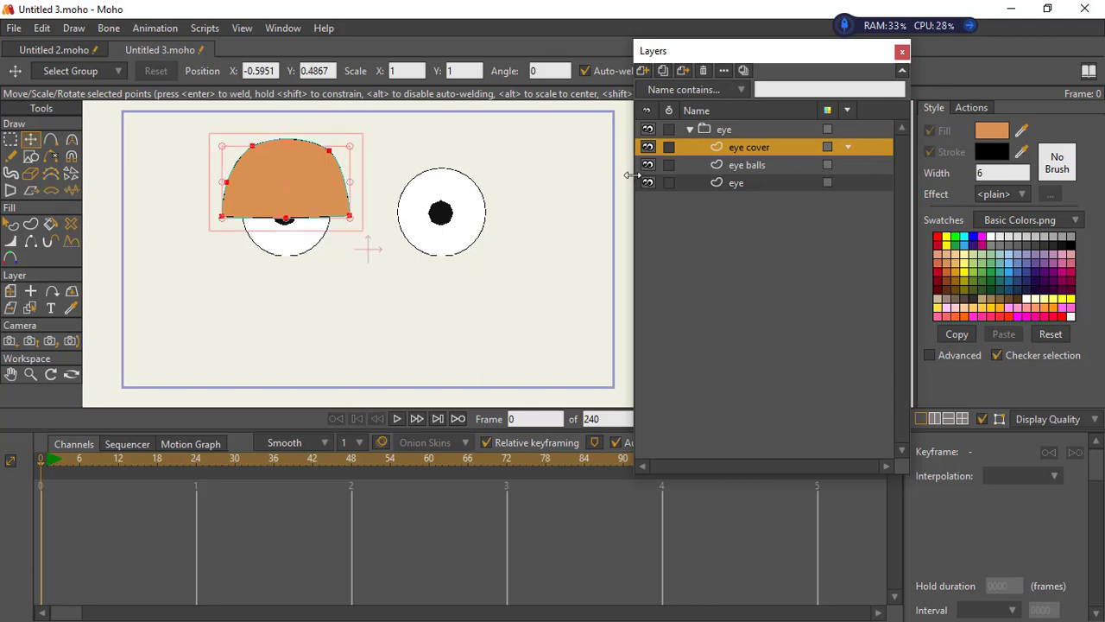
key(ctrl+c)
key(ctrl+v)
drag(297, 187, 446, 195)
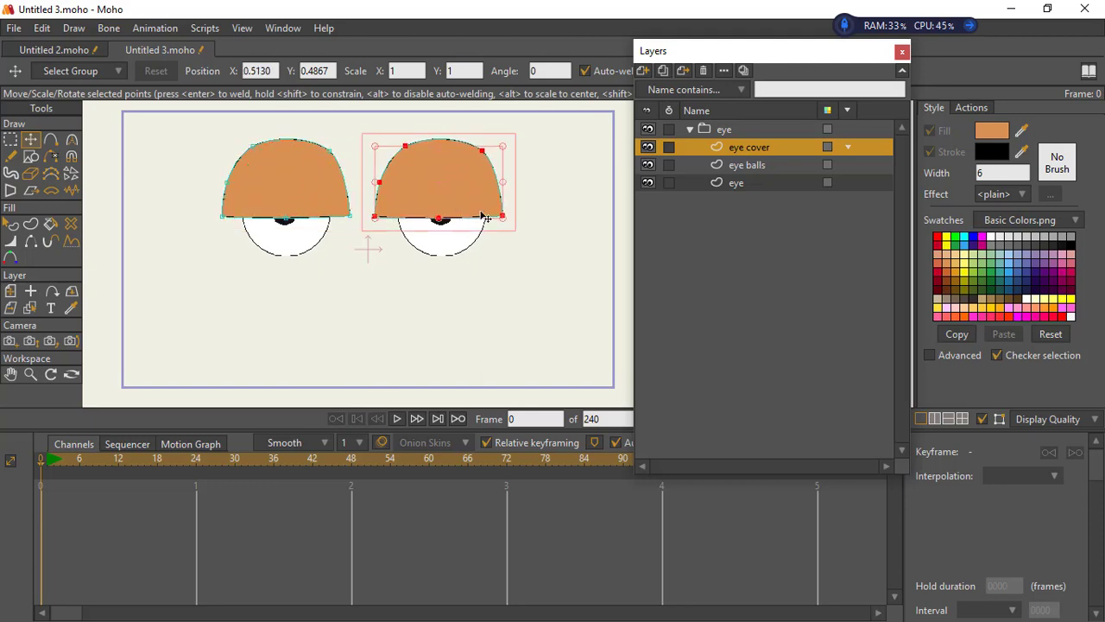
click(10, 140)
click(402, 181)
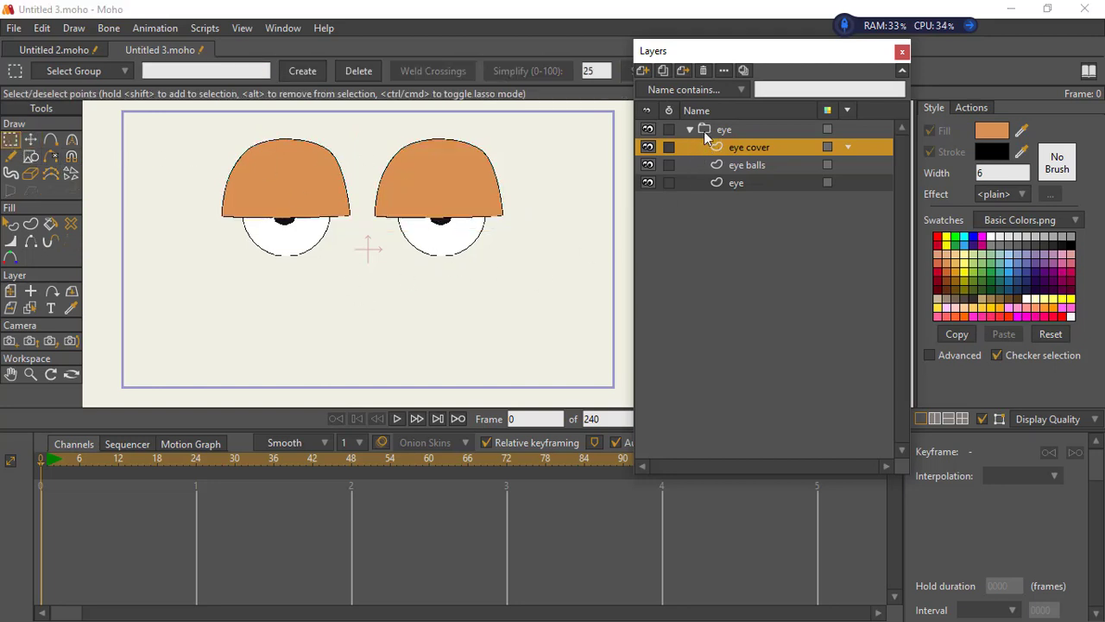
Set the eye group's origin midway between the two eyes and scale the group down to about 0.95
click(728, 128)
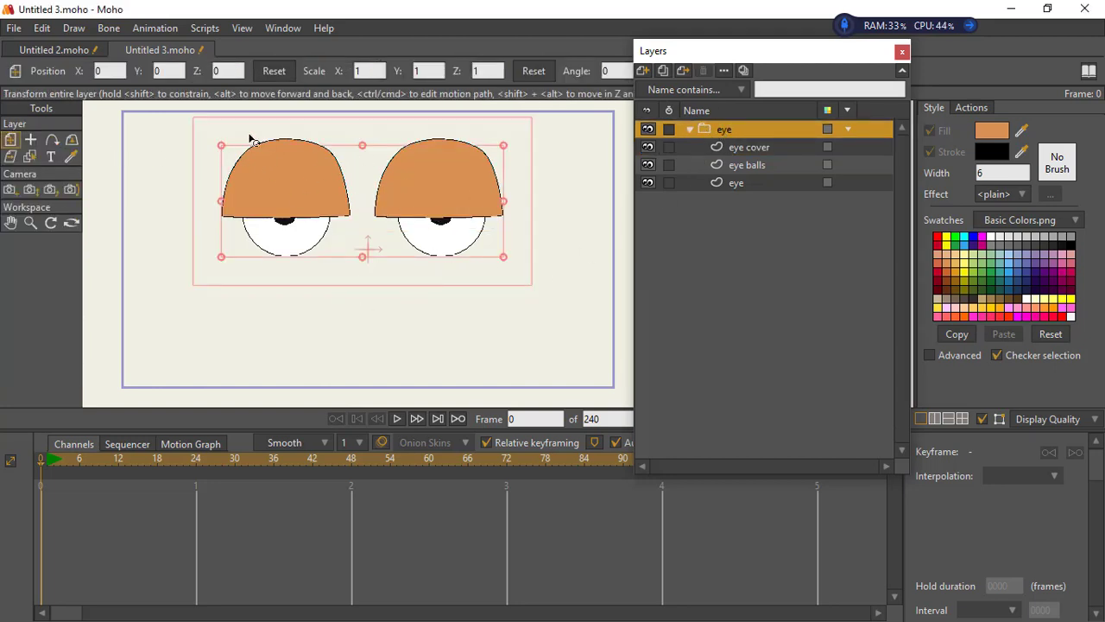
click(30, 141)
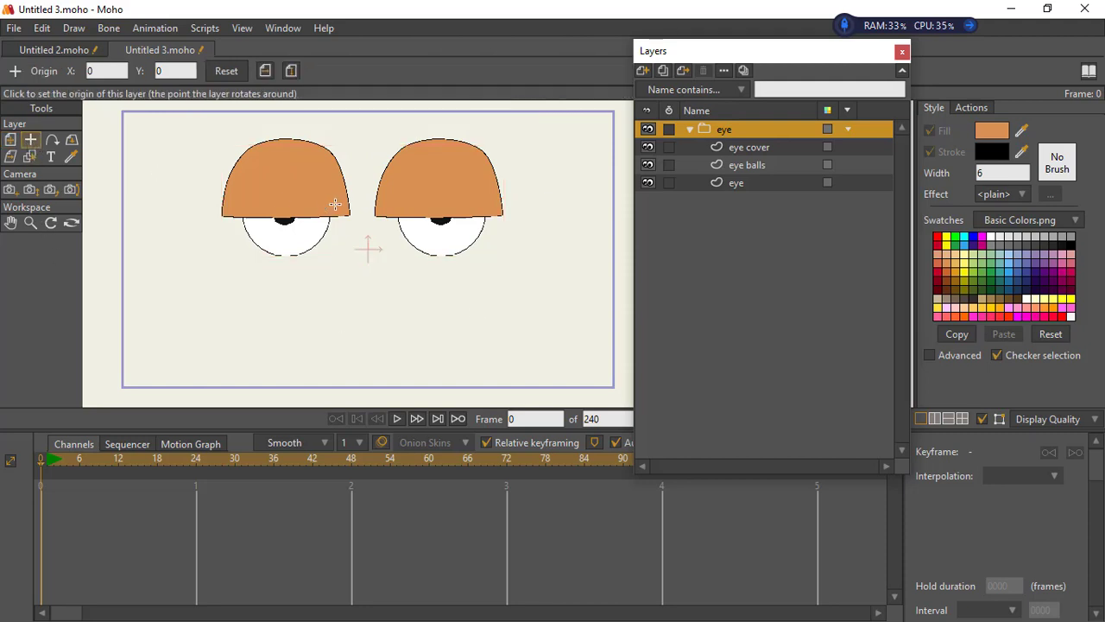
click(362, 201)
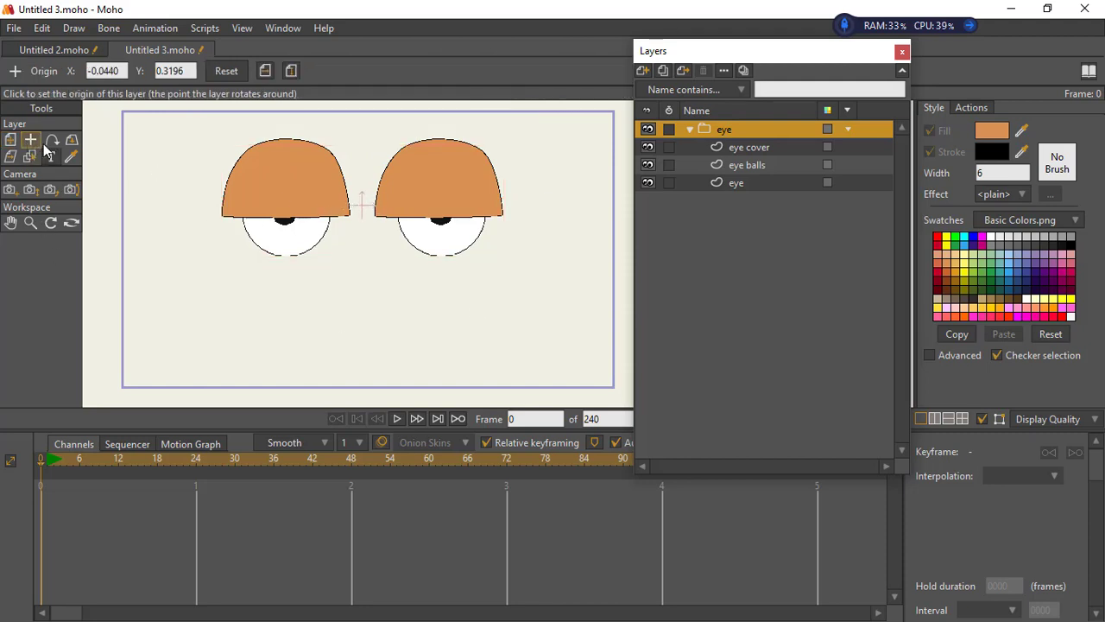
click(10, 139)
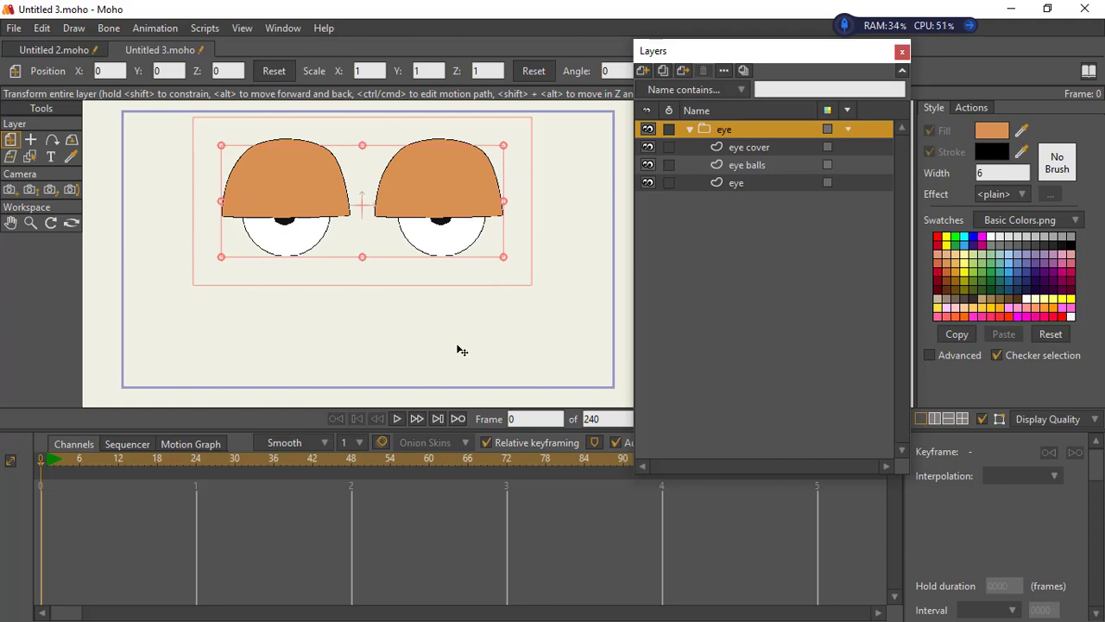
drag(509, 143, 530, 167)
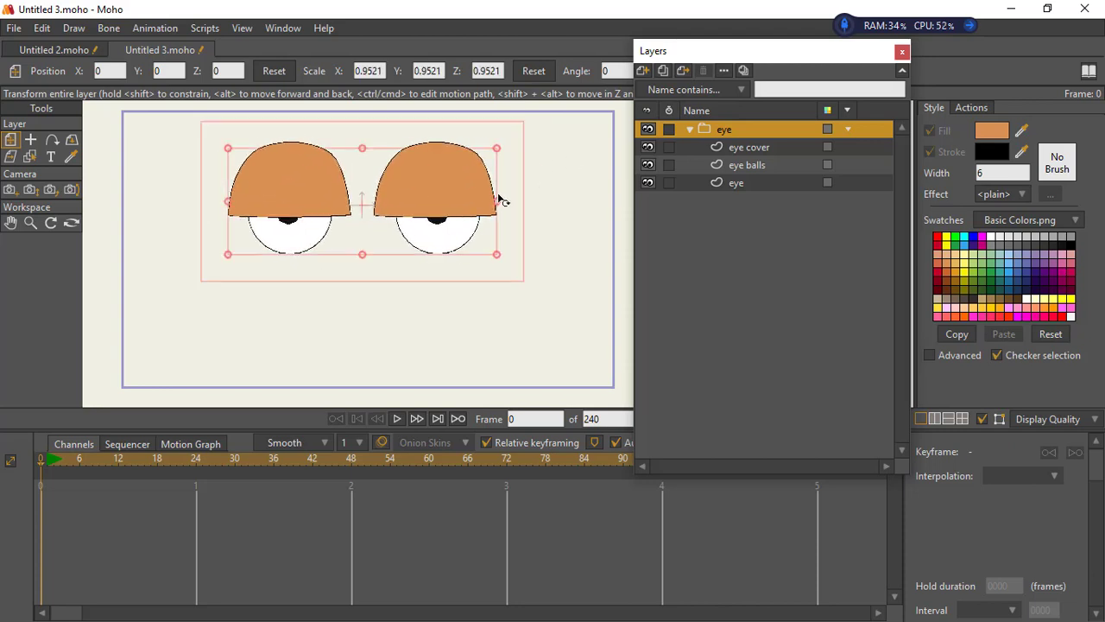
Set the eye group's masking to Hide all and render frame 0 to preview the masked eyelids
double_click(709, 132)
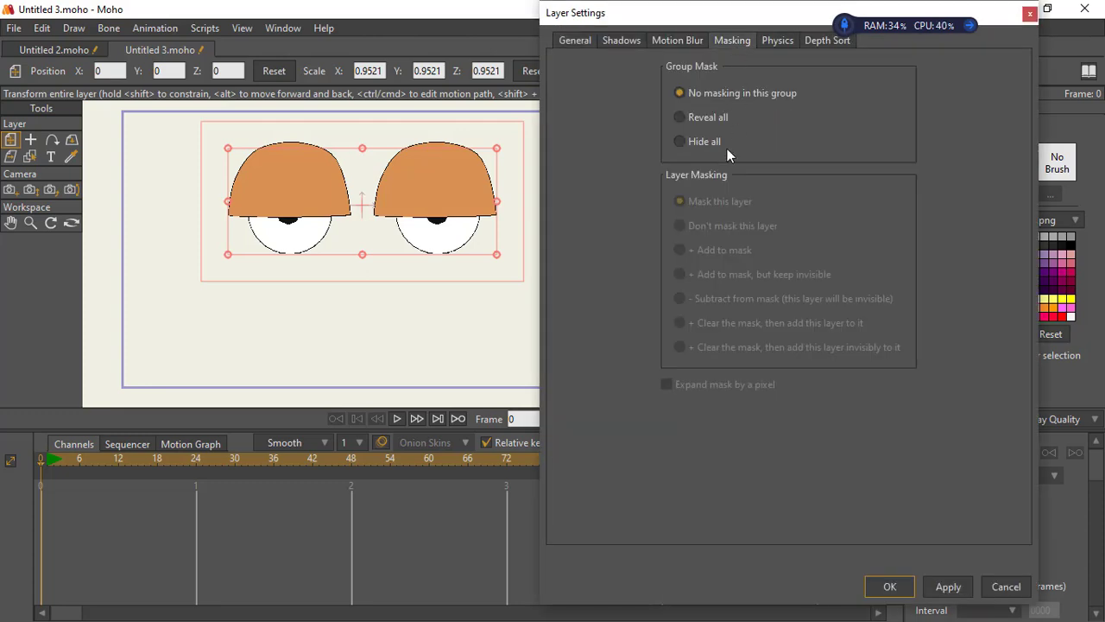
click(947, 586)
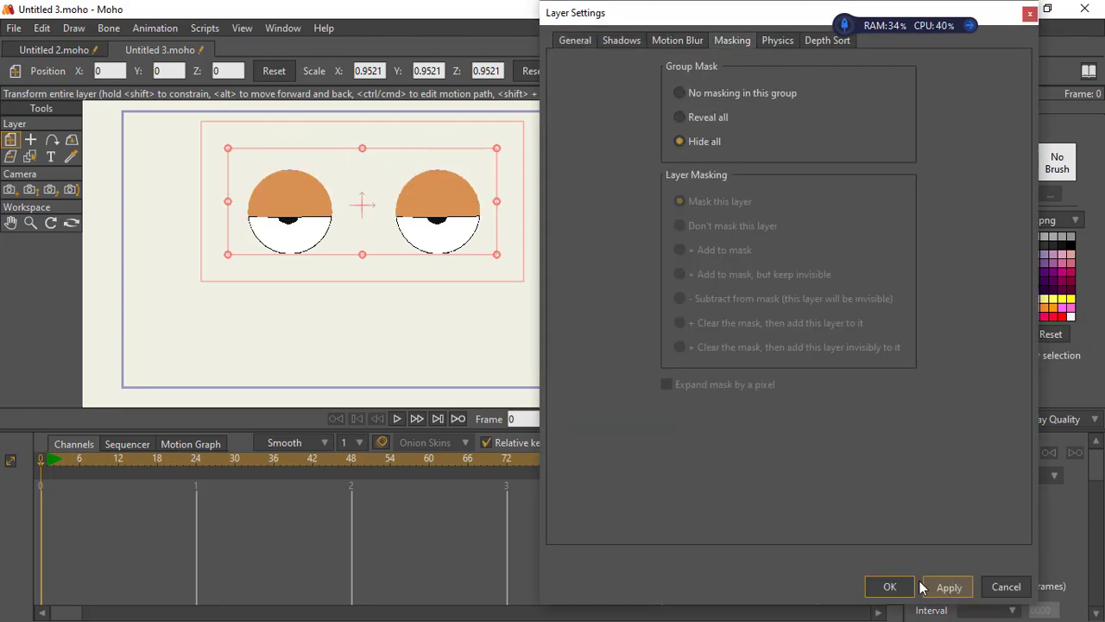
click(889, 588)
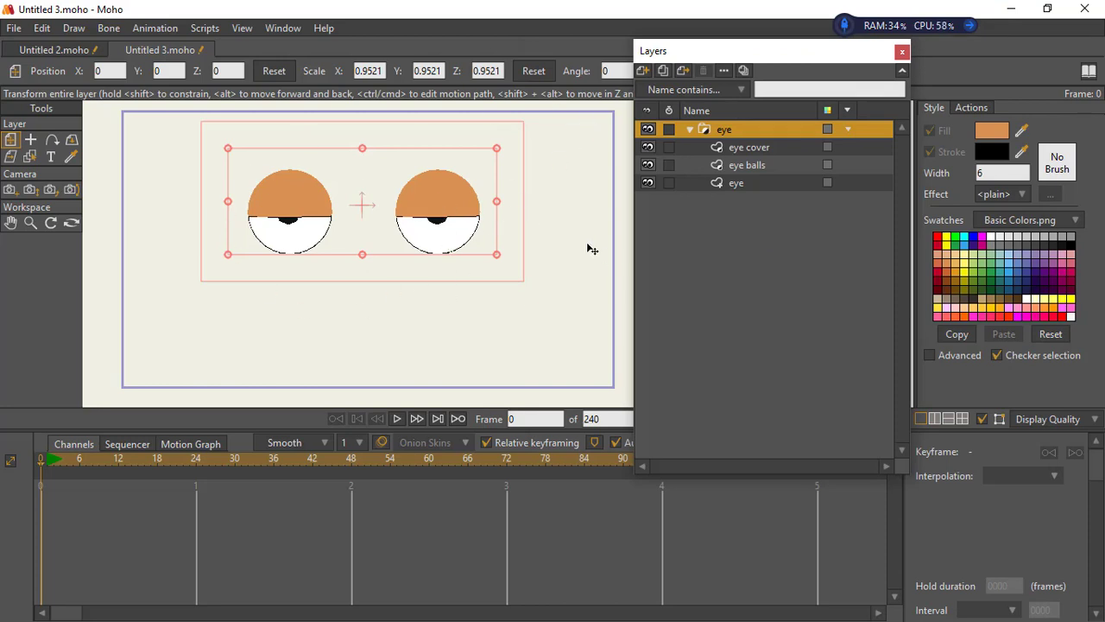
key(ctrl+r)
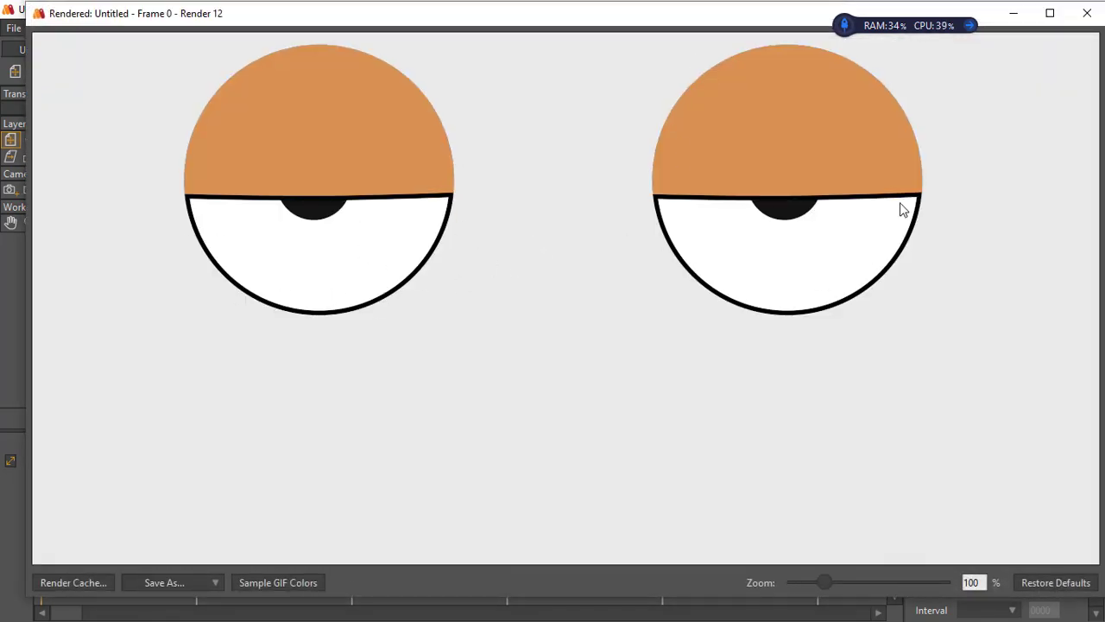
Close the render preview, collapse the eye group and move it down to about X -0.006, Y -0.188
click(1087, 13)
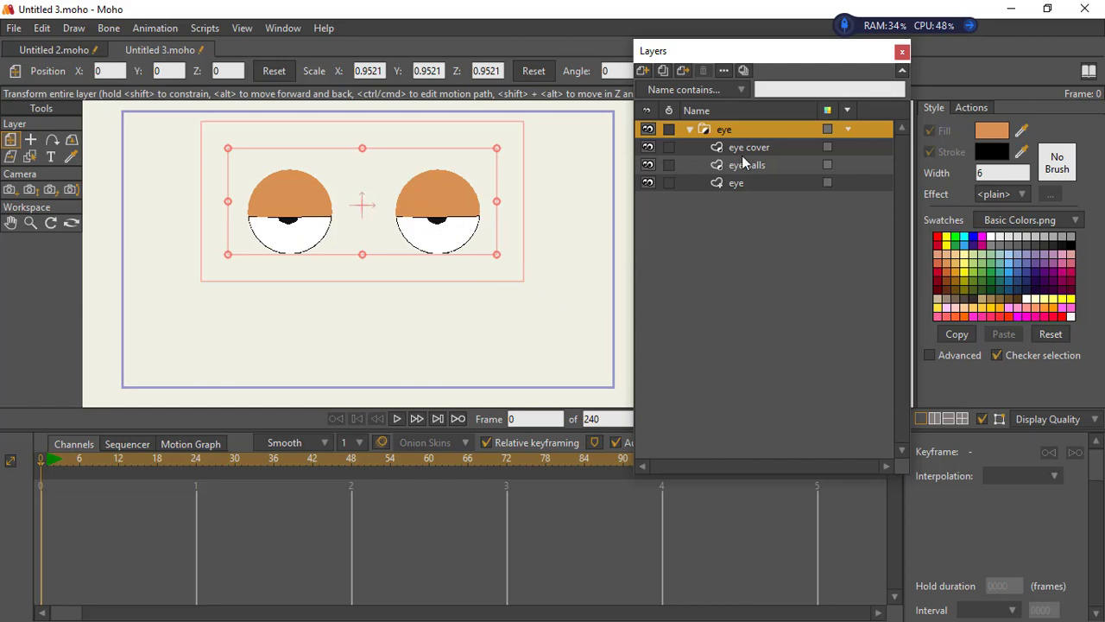
click(691, 130)
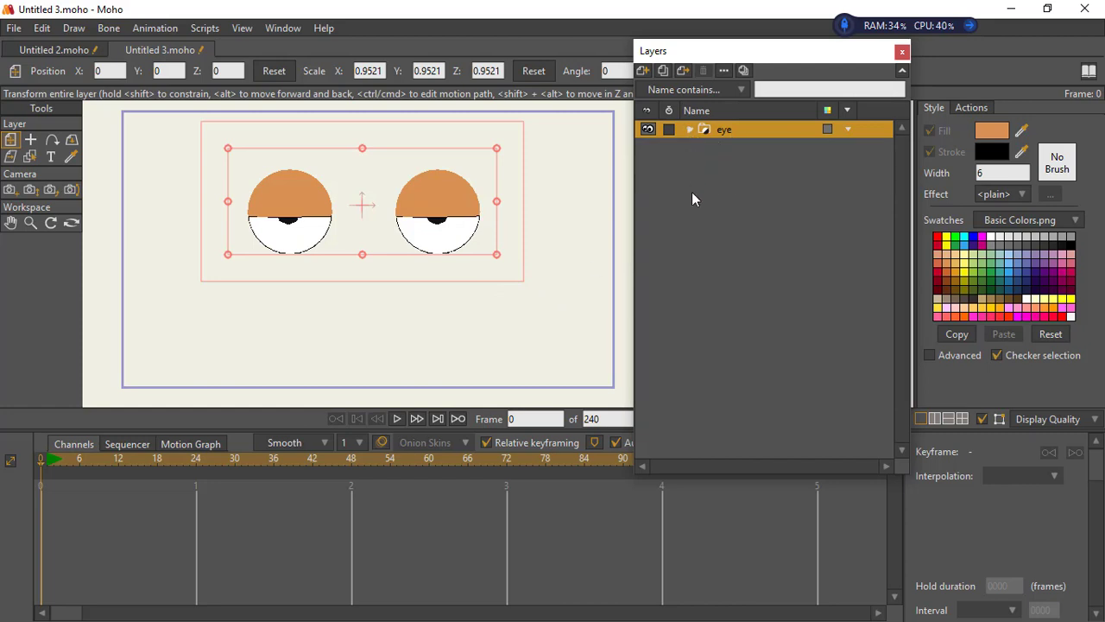
drag(363, 216, 369, 248)
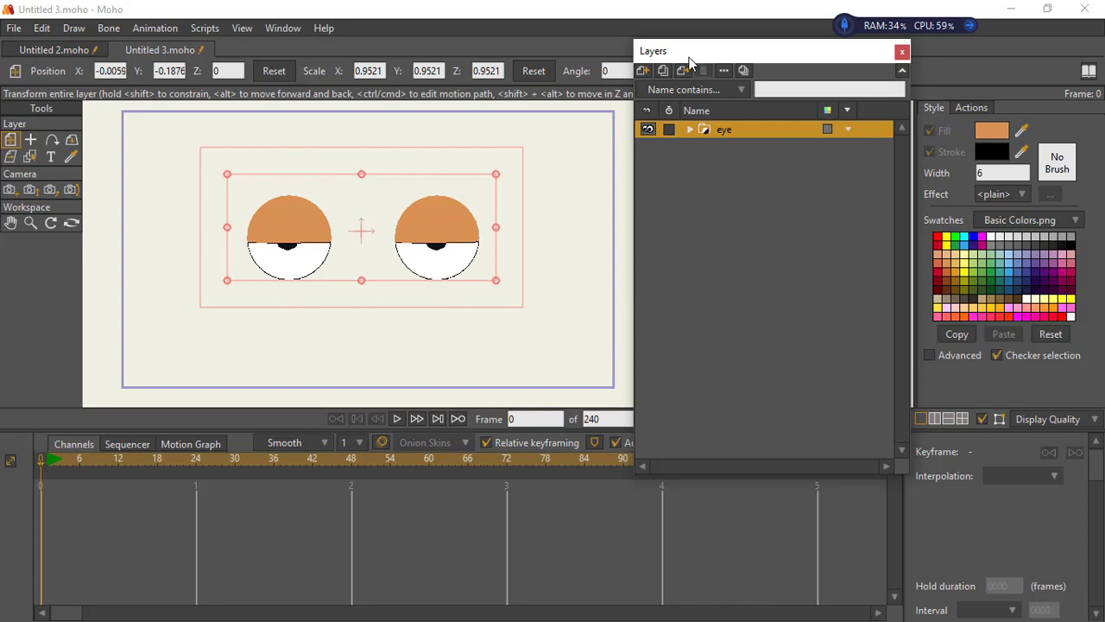
drag(697, 59, 687, 53)
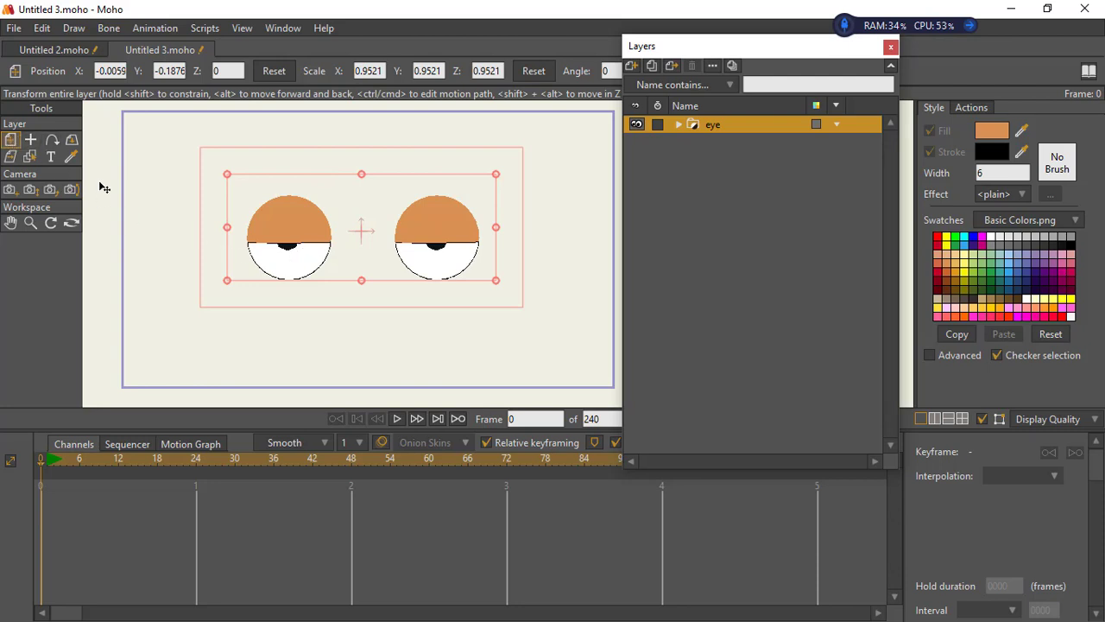
Convert the eye group layer to a bone layer
right_click(704, 129)
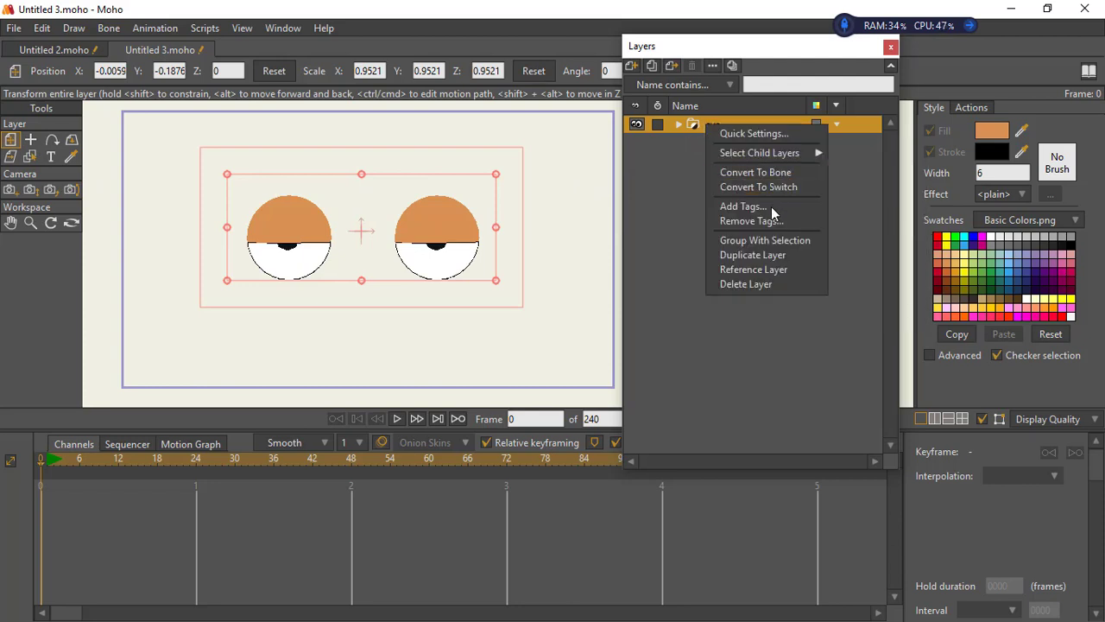
right_click(697, 121)
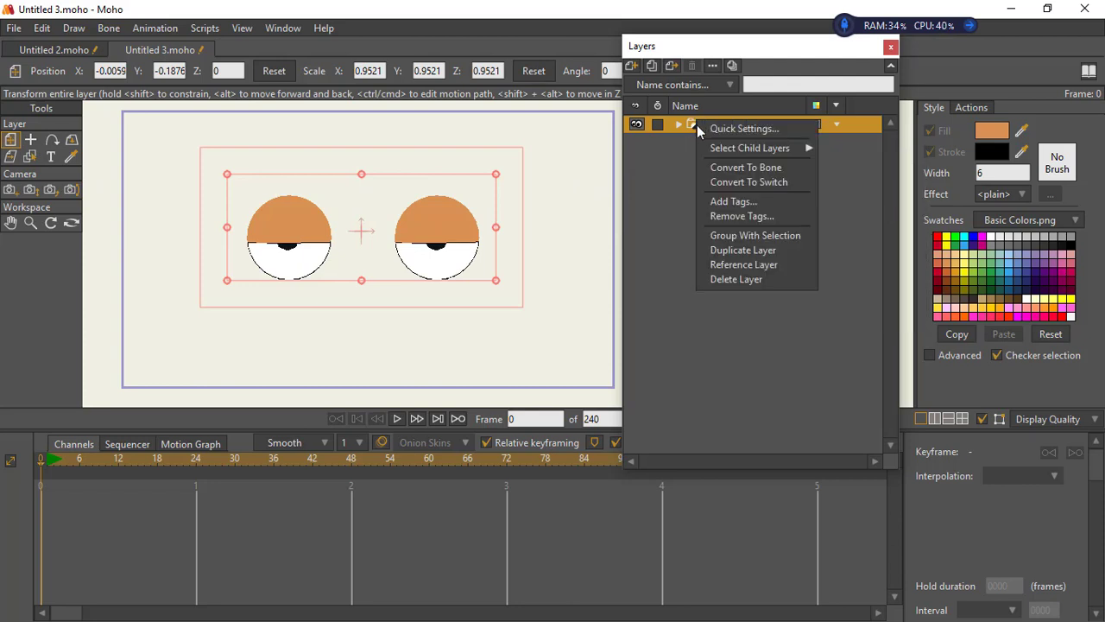
click(762, 167)
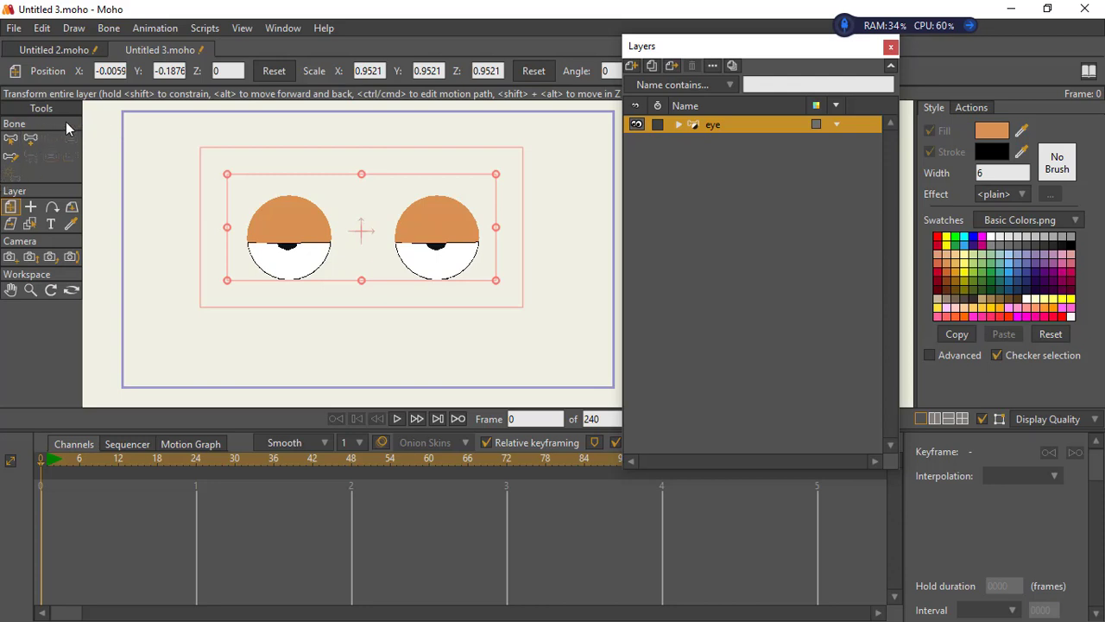
Draw an upright bone midway between the two eyes, set its bone strength to 0 and deselect it
click(10, 138)
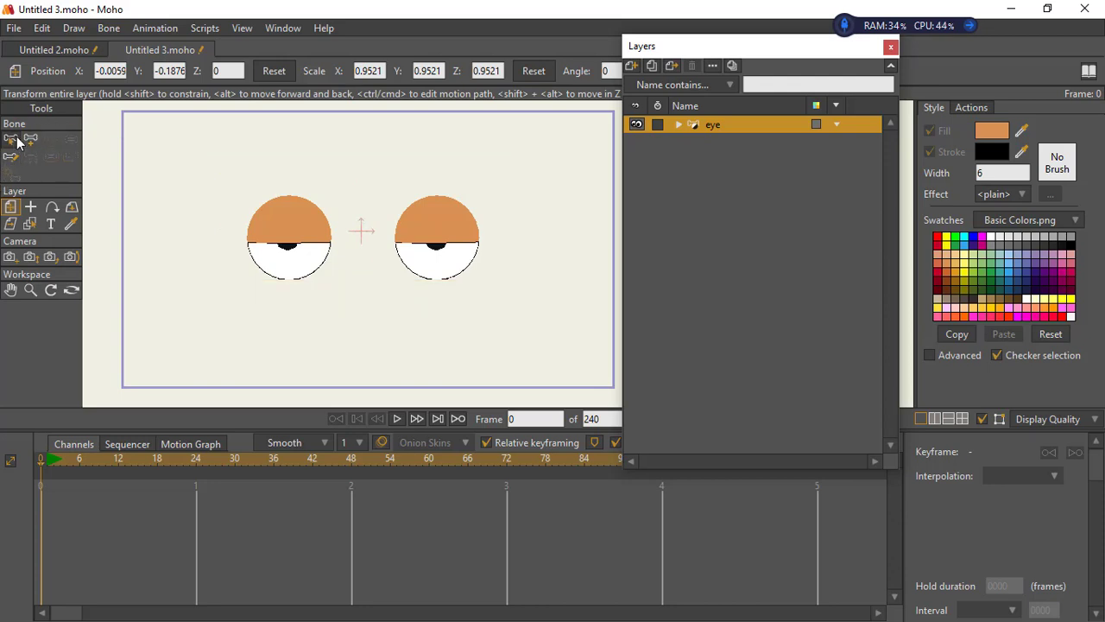
click(30, 140)
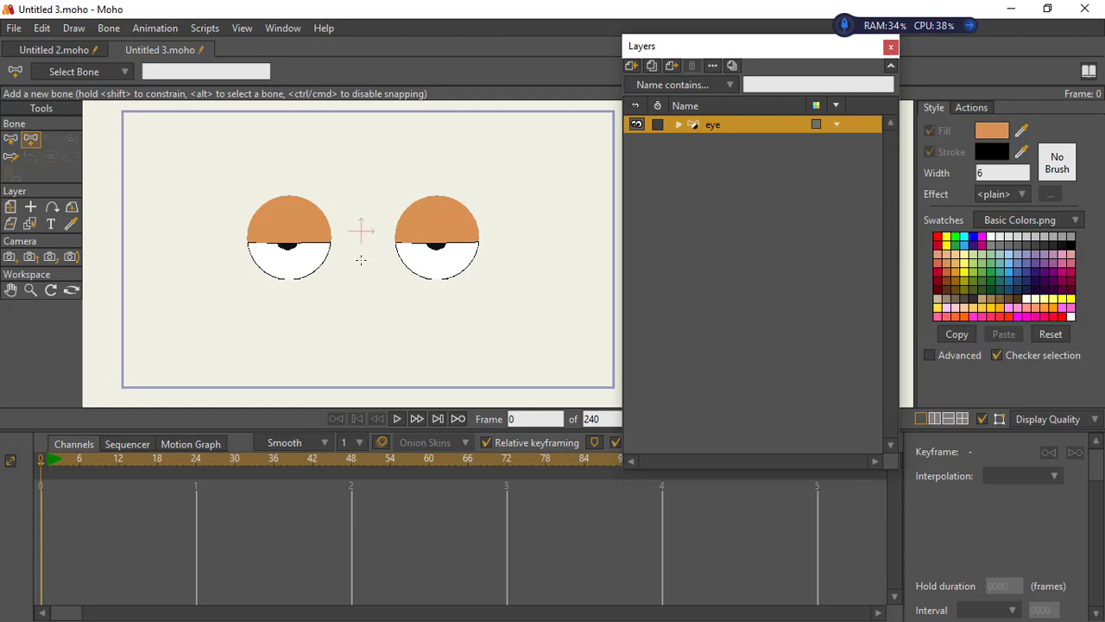
drag(361, 259, 360, 192)
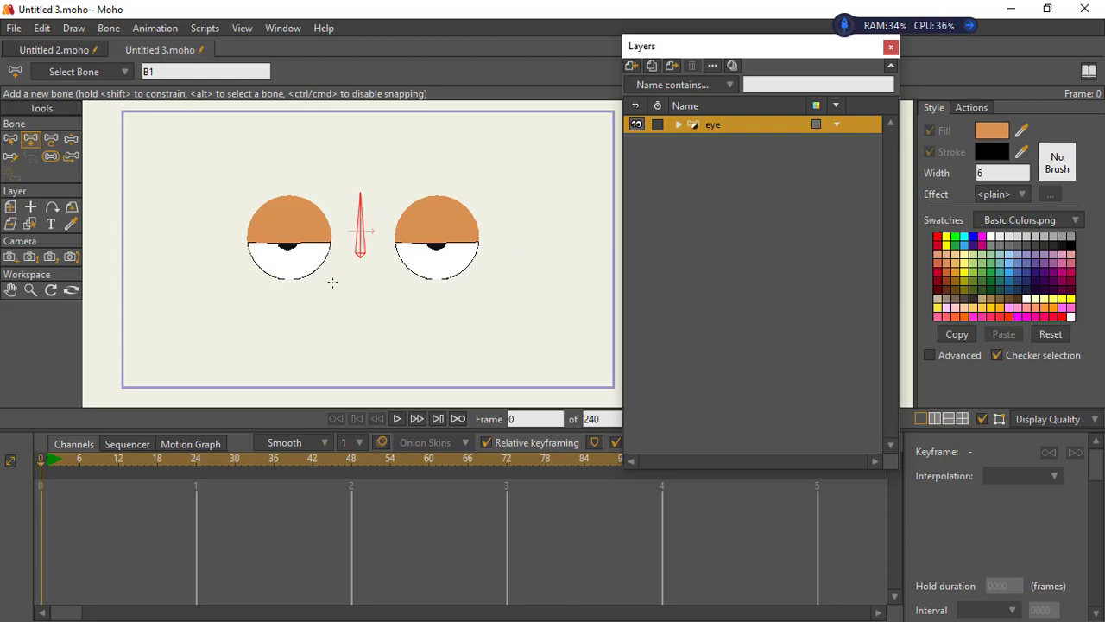
click(50, 156)
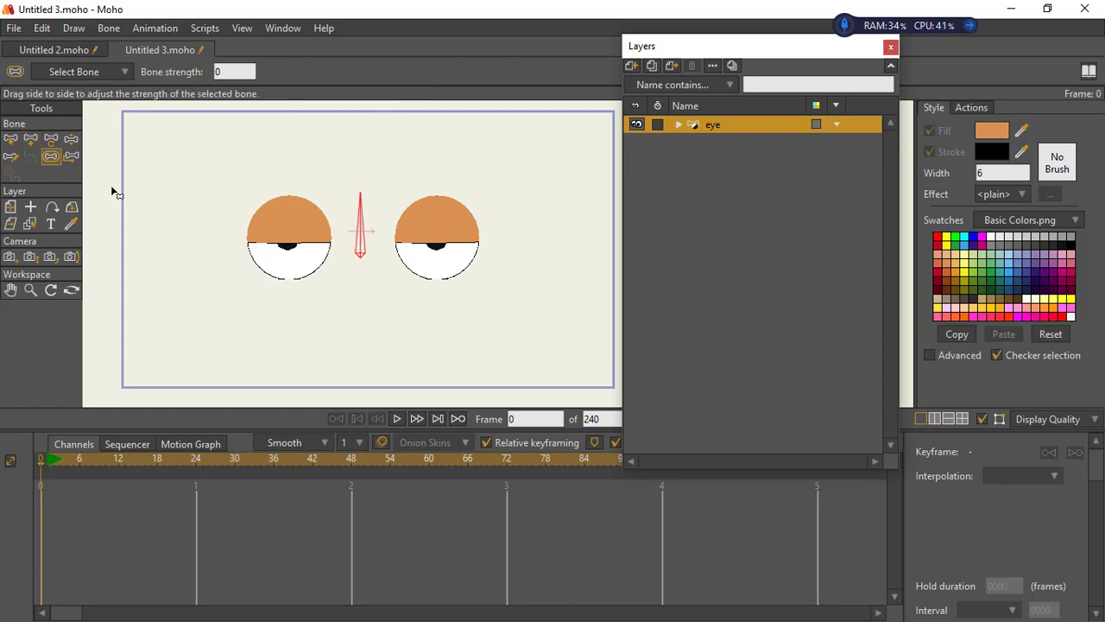
click(11, 138)
click(138, 198)
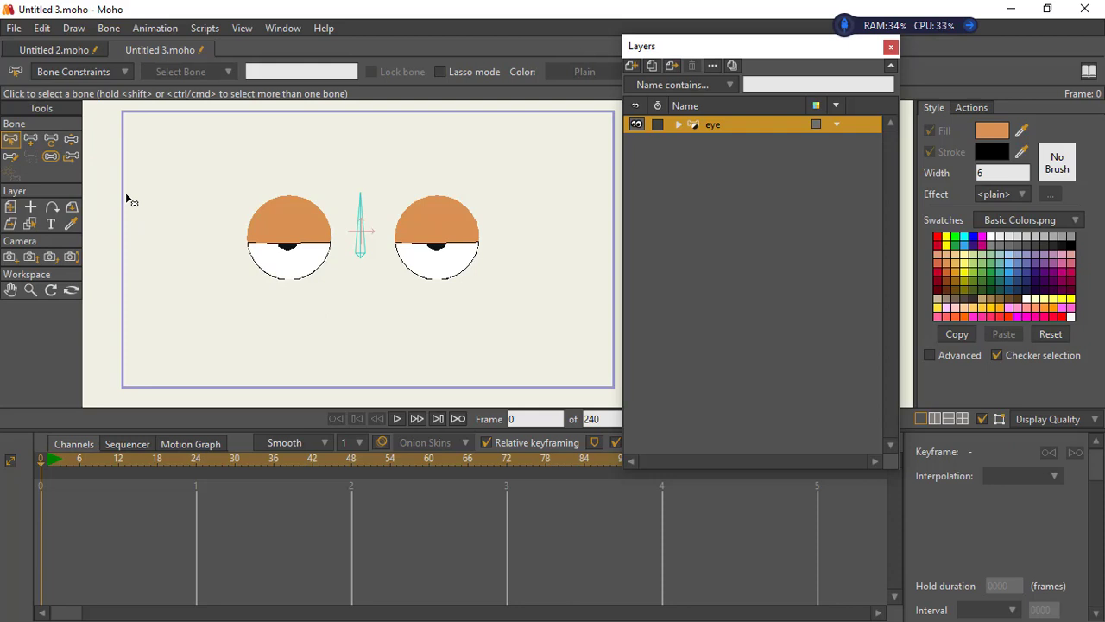
Select the upright bone and try moving it with Manipulate Bones
click(360, 218)
click(71, 138)
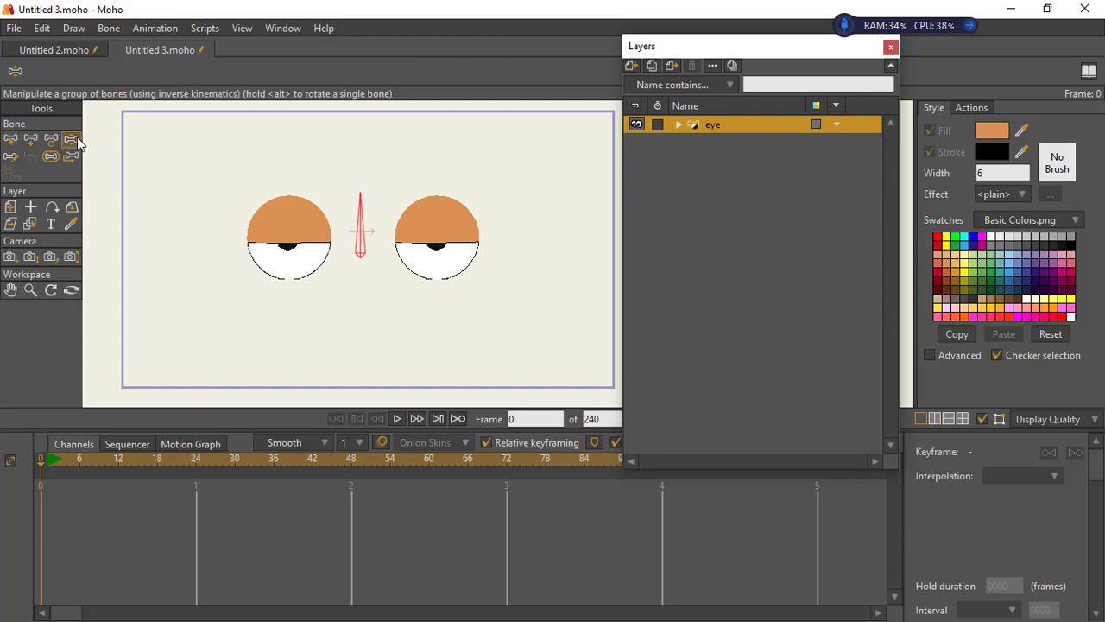
mouse_move(361, 217)
mouse_down()
mouse_move(391, 223)
mouse_move(363, 201)
mouse_move(363, 211)
mouse_up()
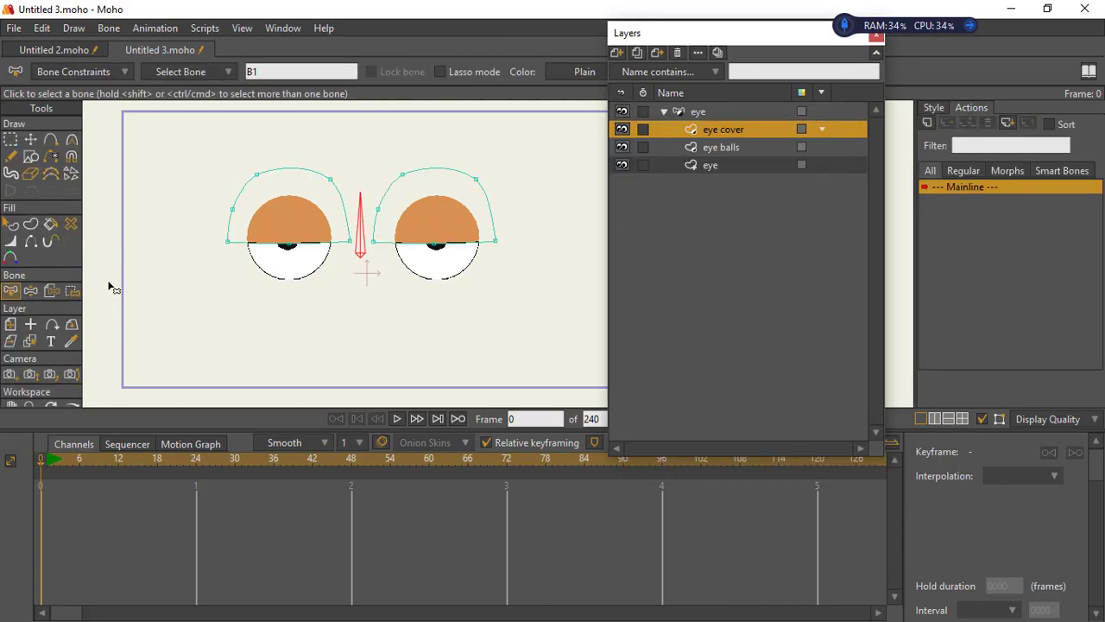
Bind the eye cover, eye balls and eye layers one by one to the upright bone between the eyes
click(50, 292)
click(359, 229)
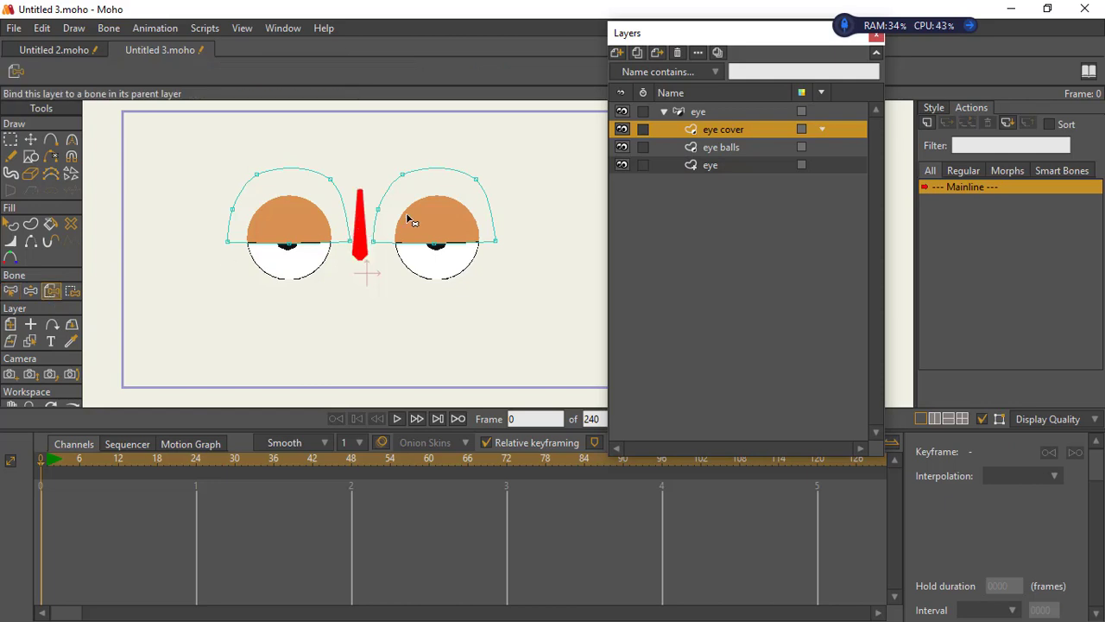
click(729, 149)
click(359, 228)
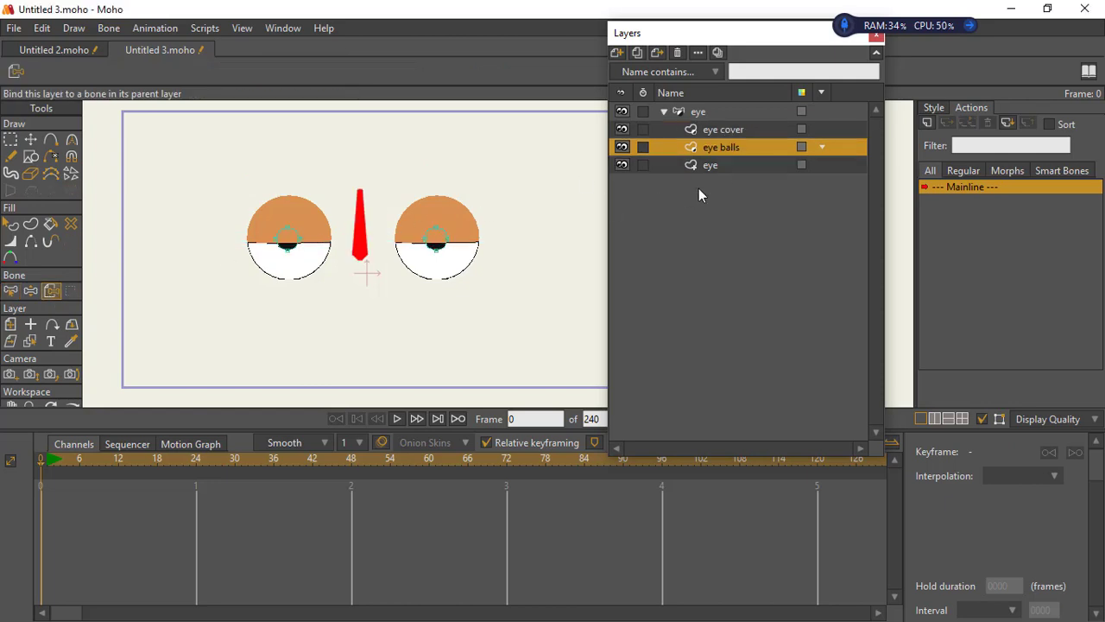
click(669, 166)
click(360, 232)
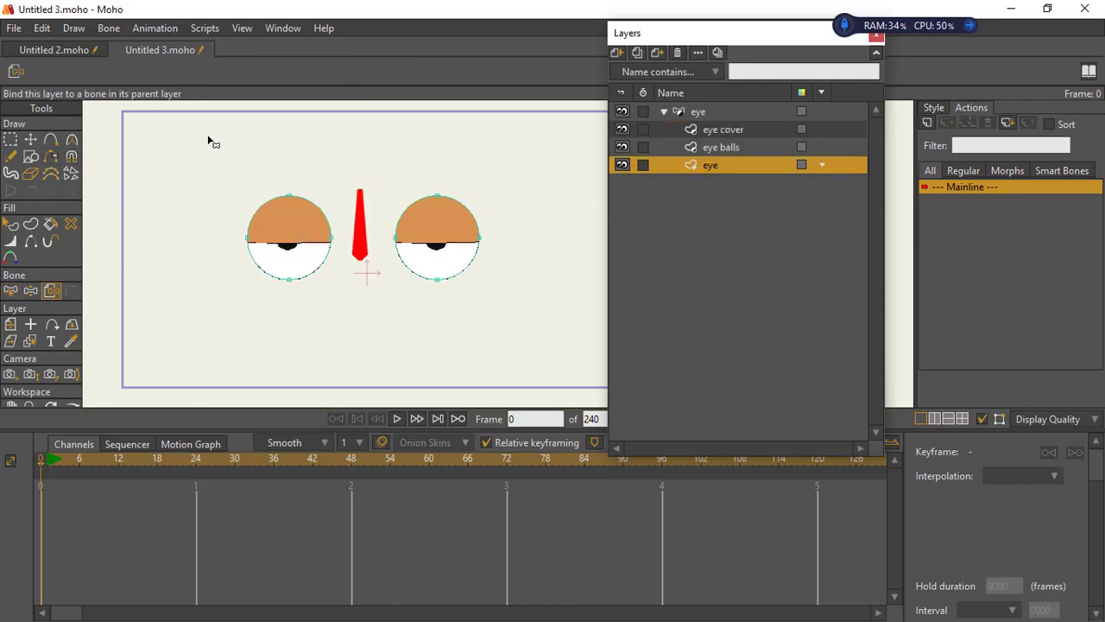
Test the layer binding by moving the upright bone around with Manipulate Bones on the eye bone layer
click(642, 117)
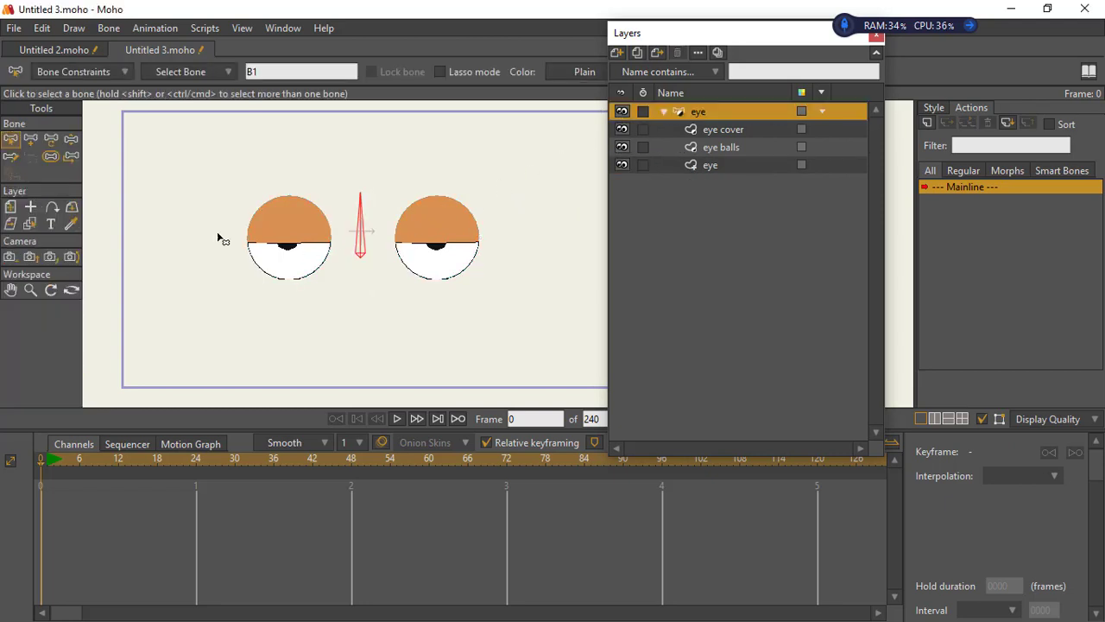
click(71, 139)
drag(364, 214, 392, 193)
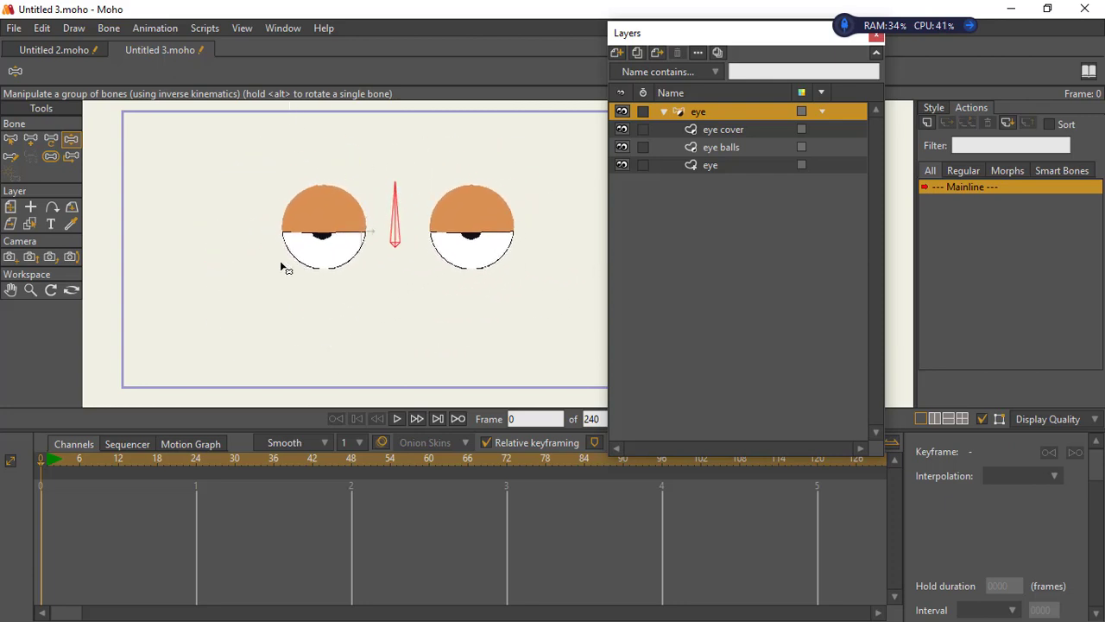
drag(393, 226, 374, 217)
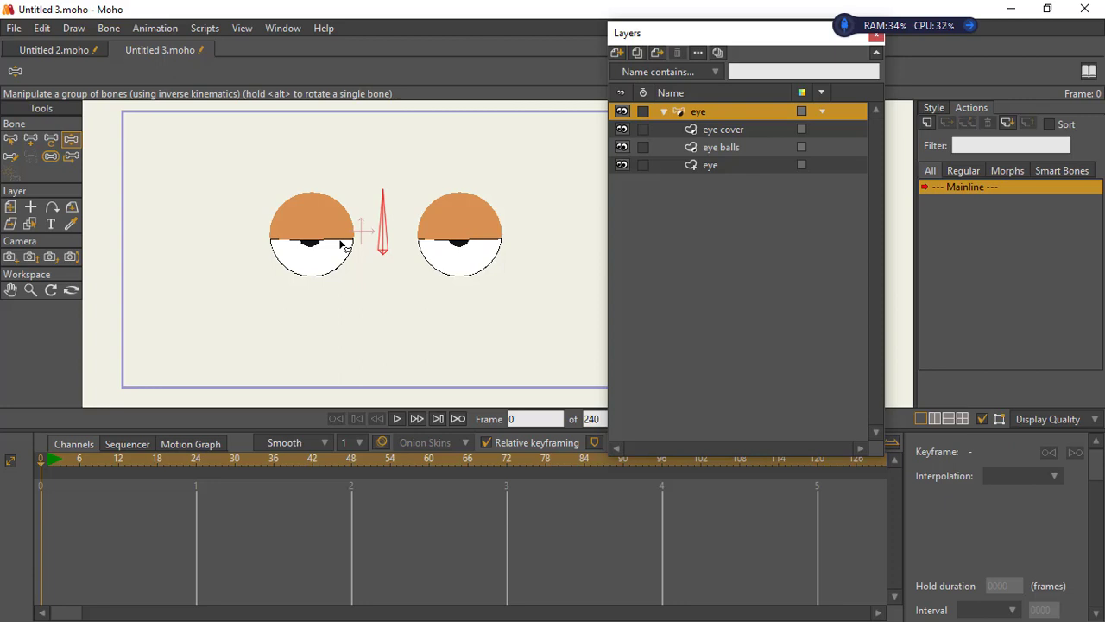
drag(386, 226, 374, 238)
Delete the upright bone and draw a short horizontal bone just to the right of the right-hand eye
click(10, 138)
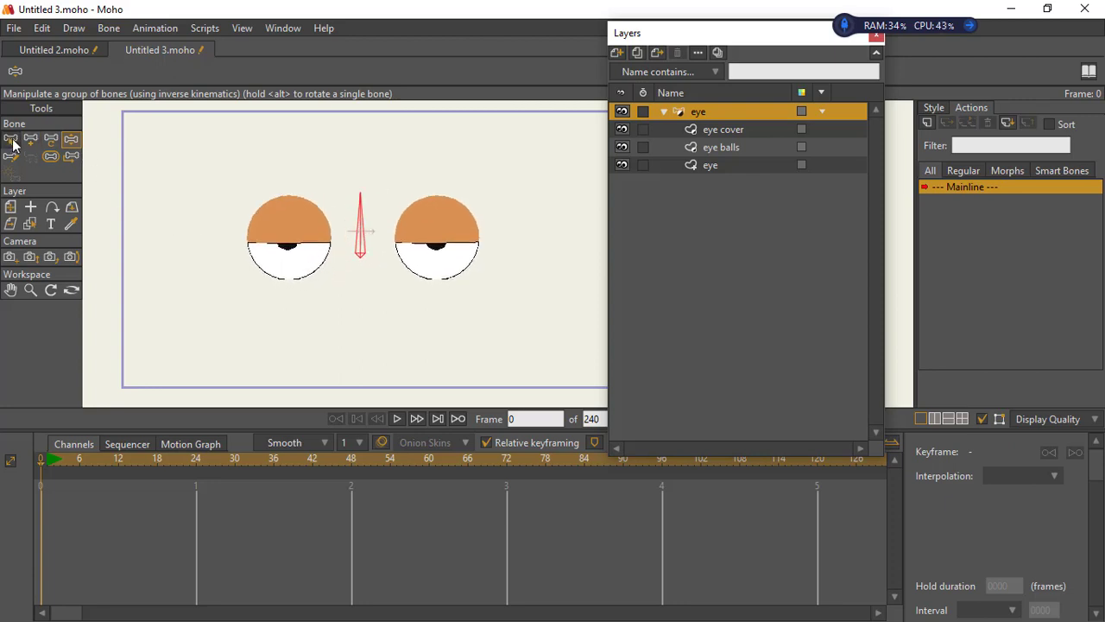
click(361, 259)
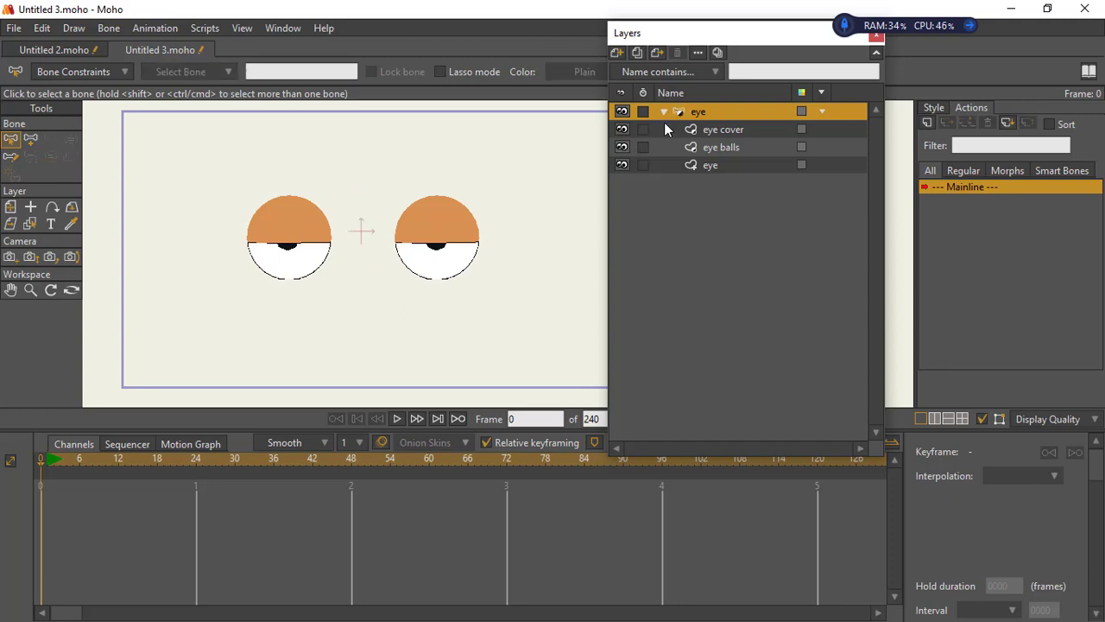
click(31, 139)
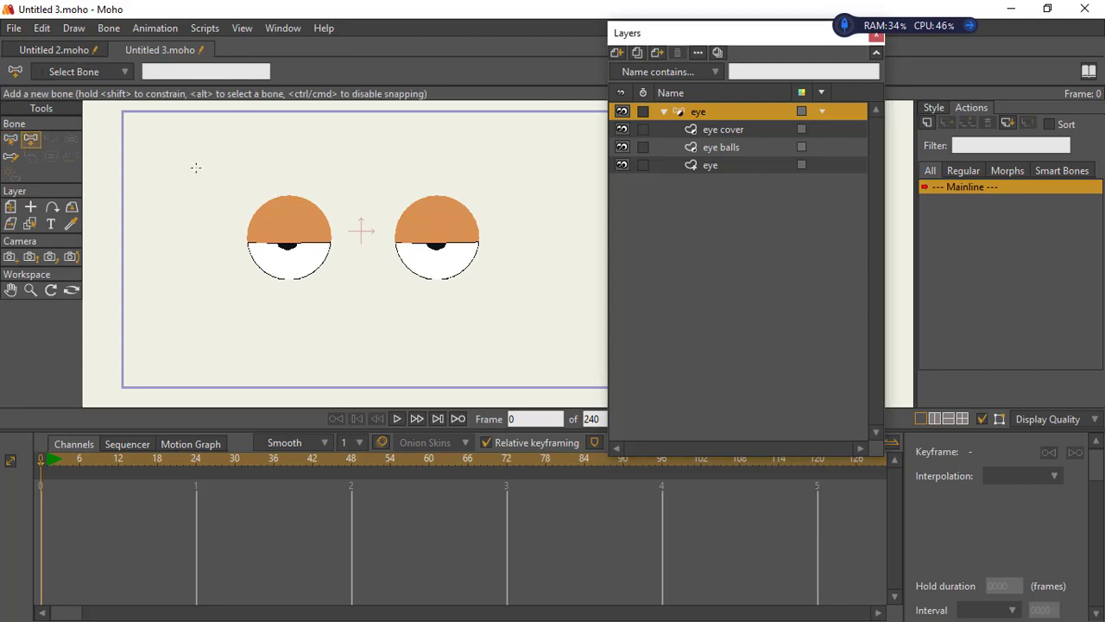
drag(505, 244, 567, 242)
click(10, 141)
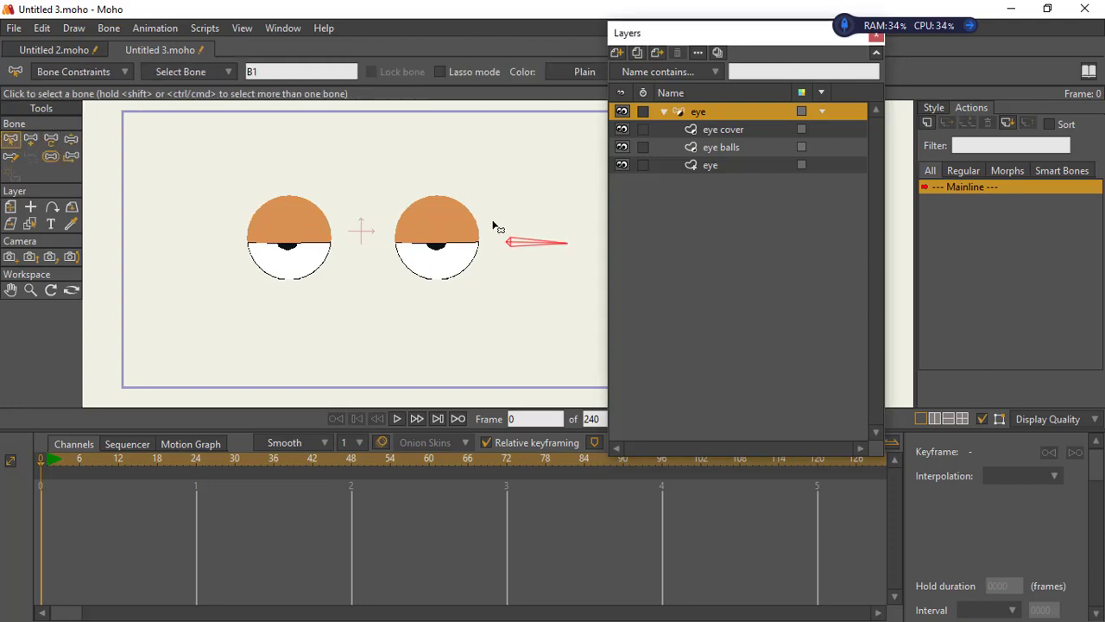
click(51, 157)
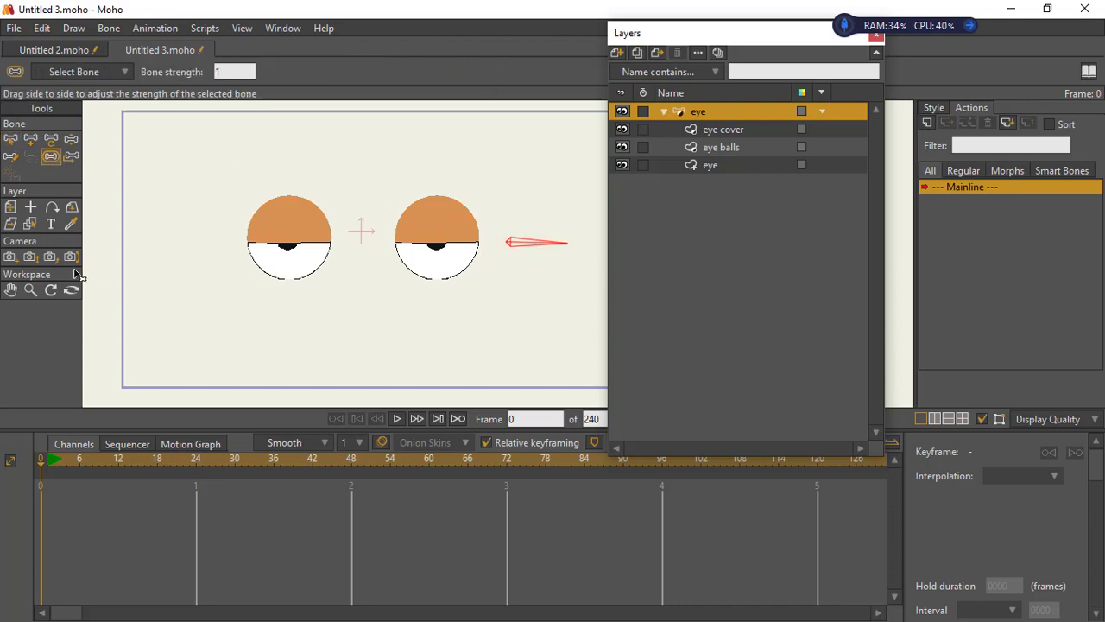
key(z)
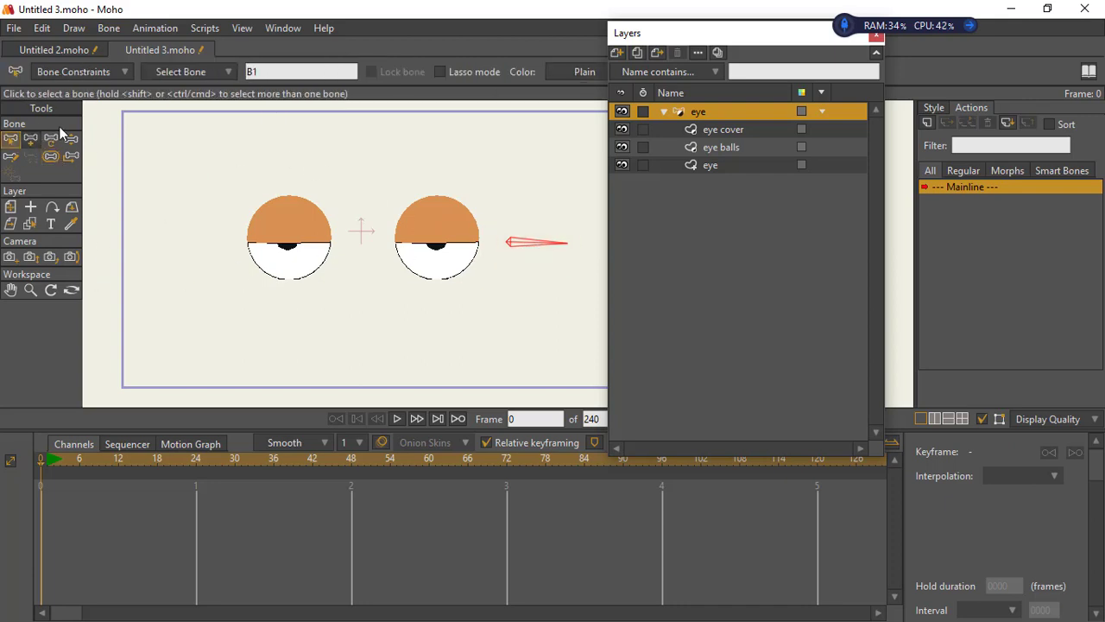
Rename the horizontal bone blink/open and create a new action with the same name
double_click(267, 73)
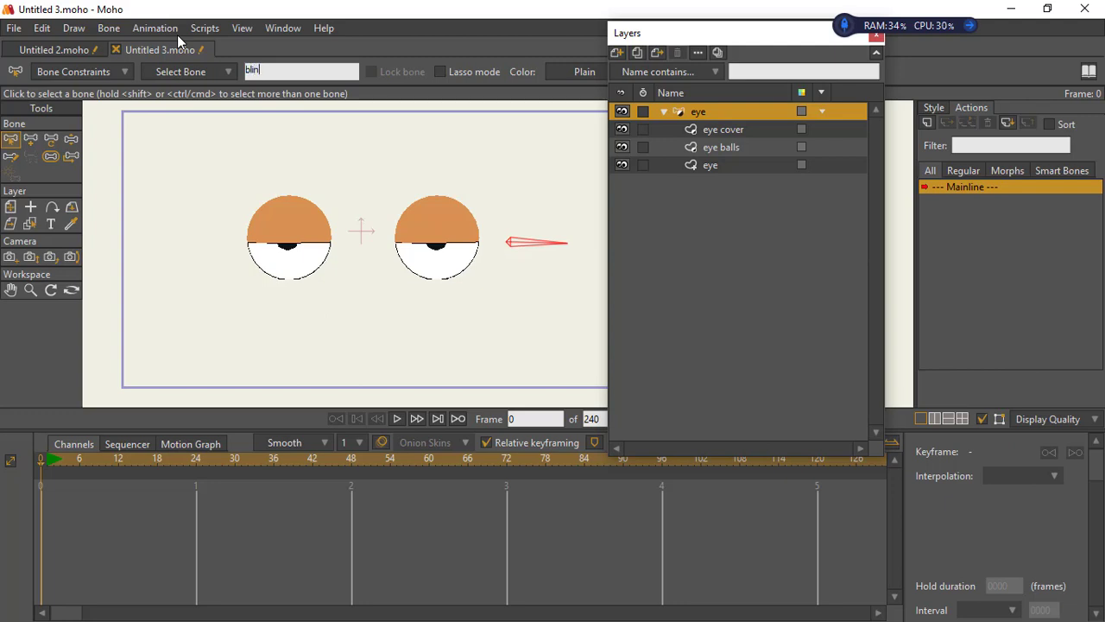
key(Return)
key(Return)
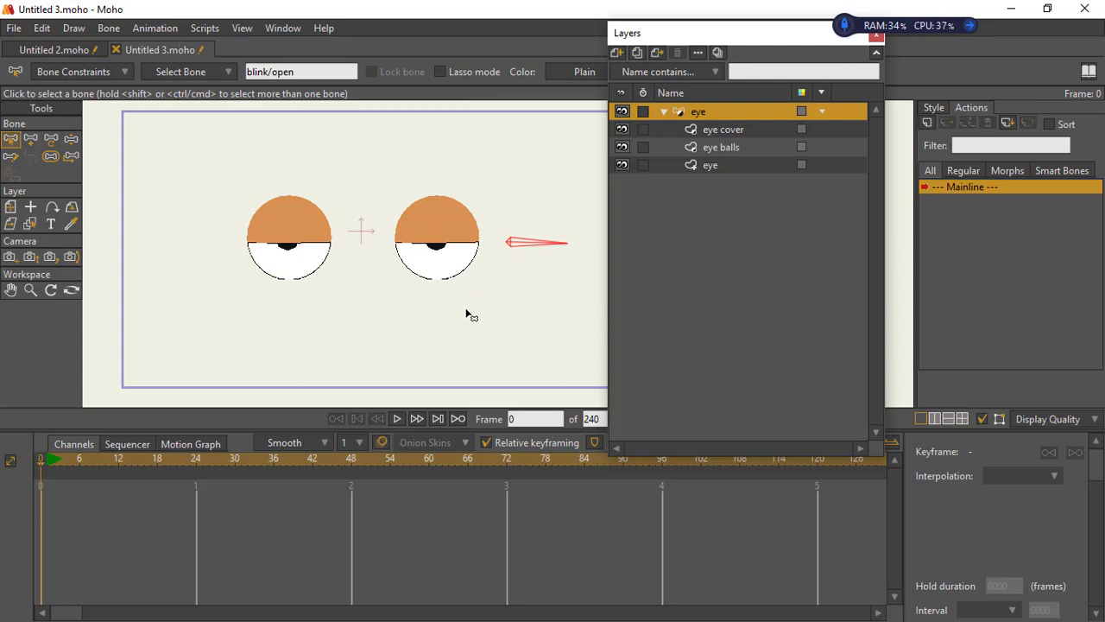
click(940, 123)
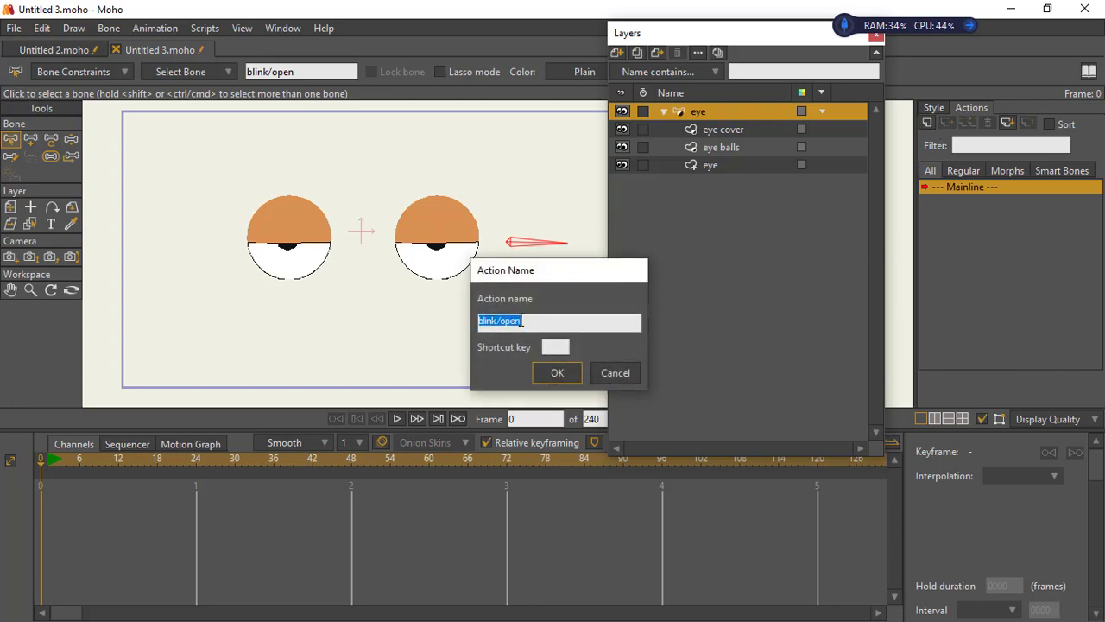
click(557, 372)
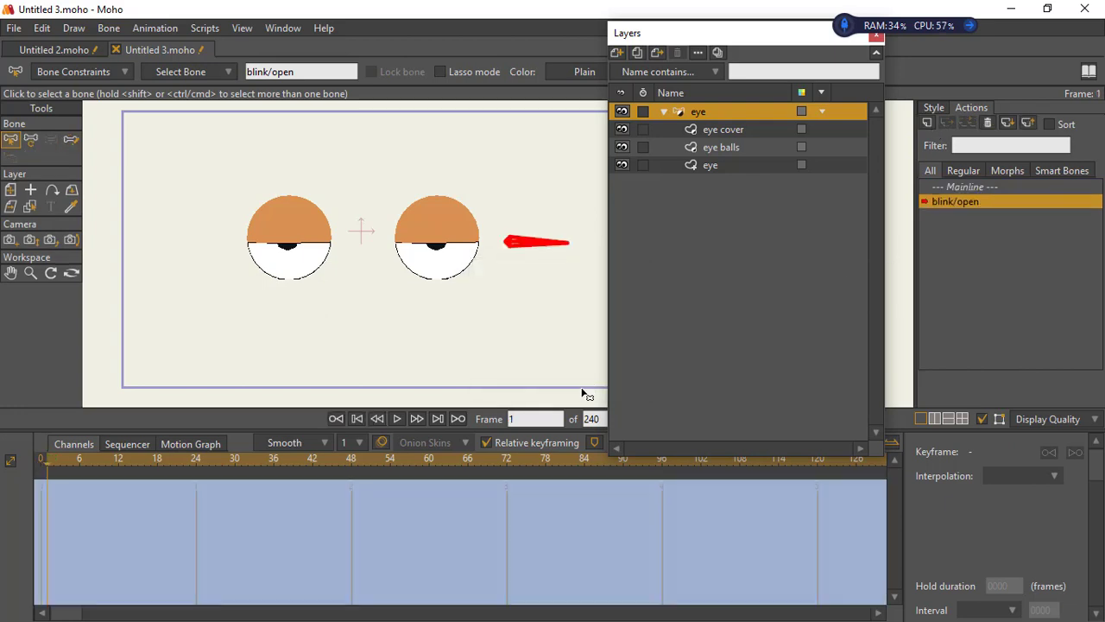
Go to frame 48 of the blink/open action and enable angle constraints of -70 to 70 degrees on the bone
click(347, 462)
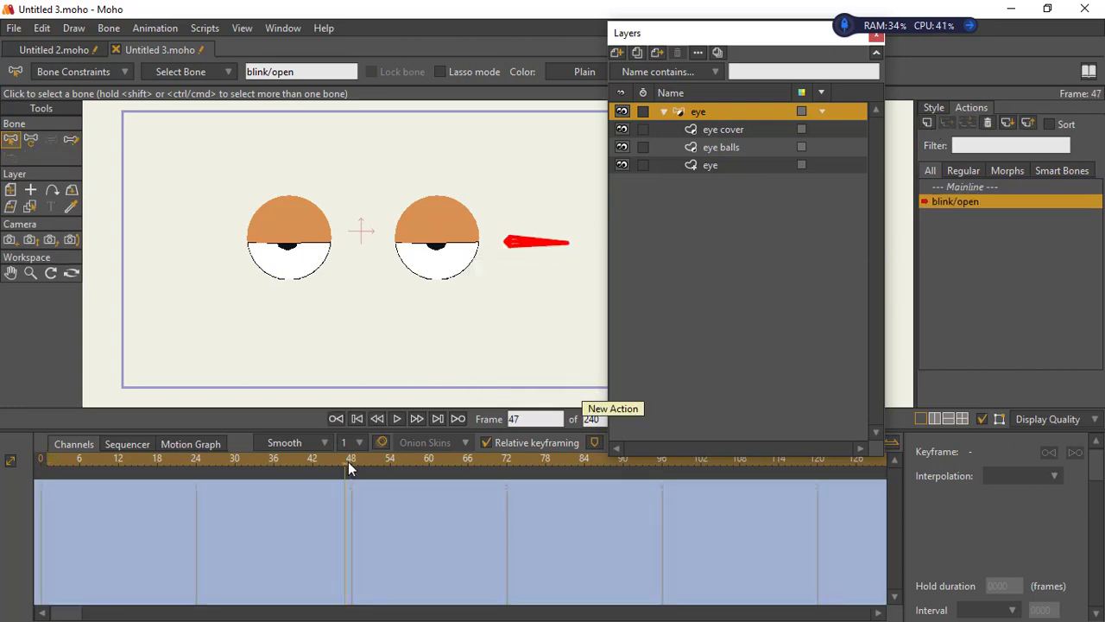
click(350, 462)
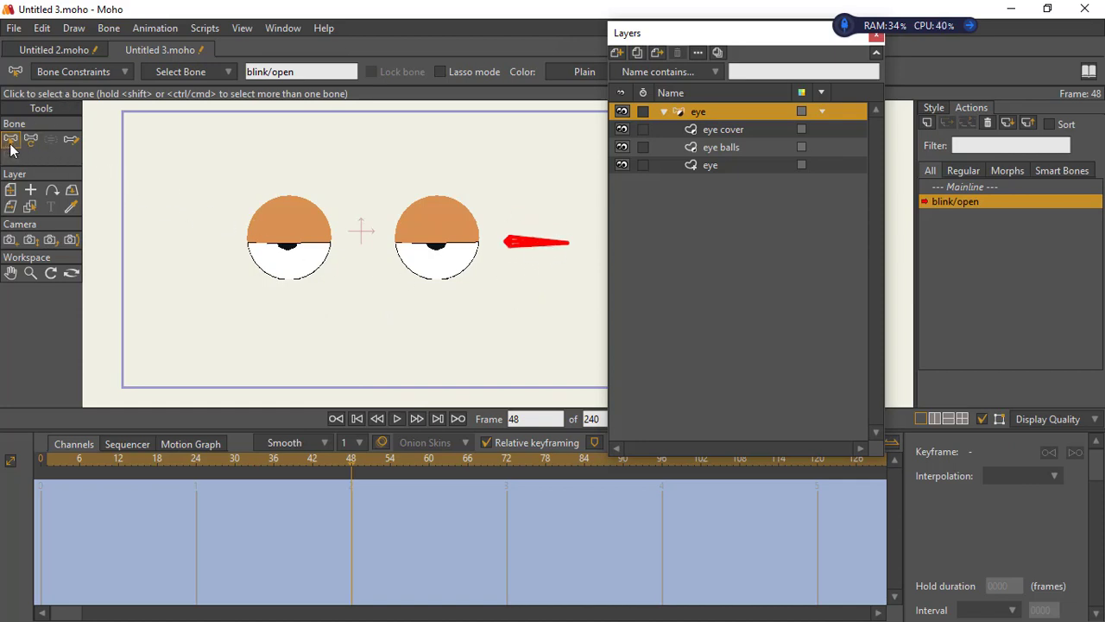
click(86, 75)
click(44, 95)
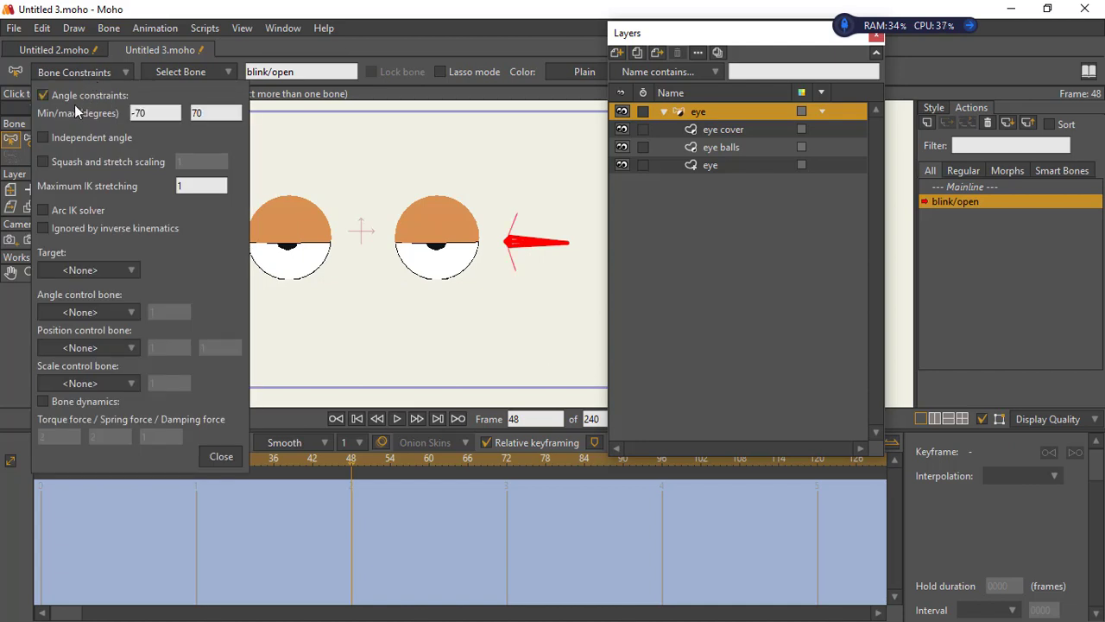
click(222, 457)
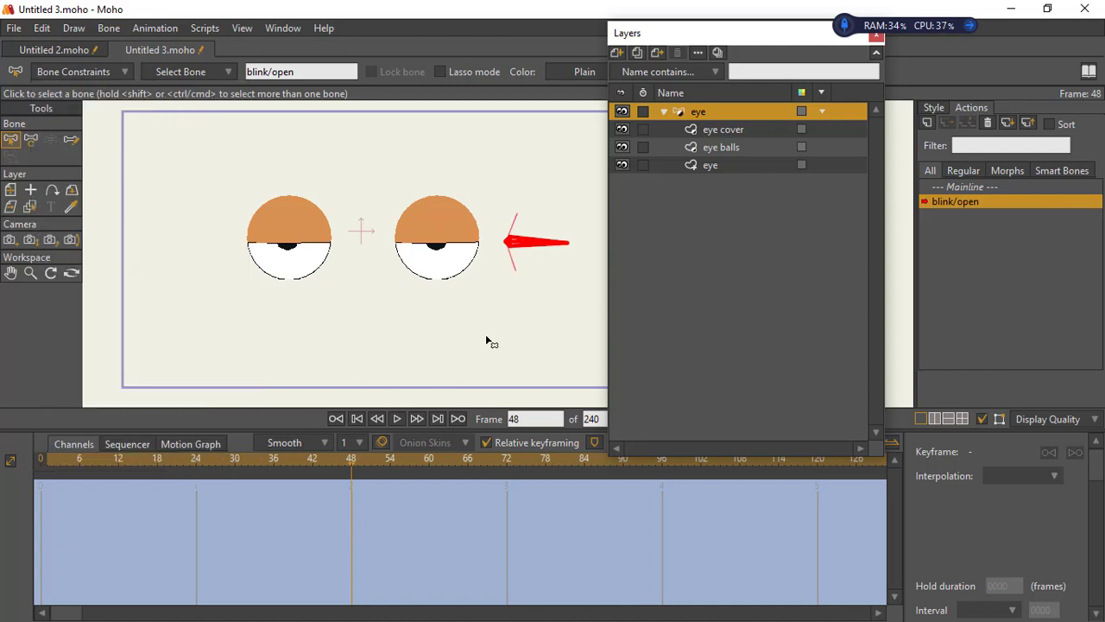
At frame 48, rotate the blink/open bone down to its limit and pull both eye covers' lower middle points down over the eyes
click(31, 139)
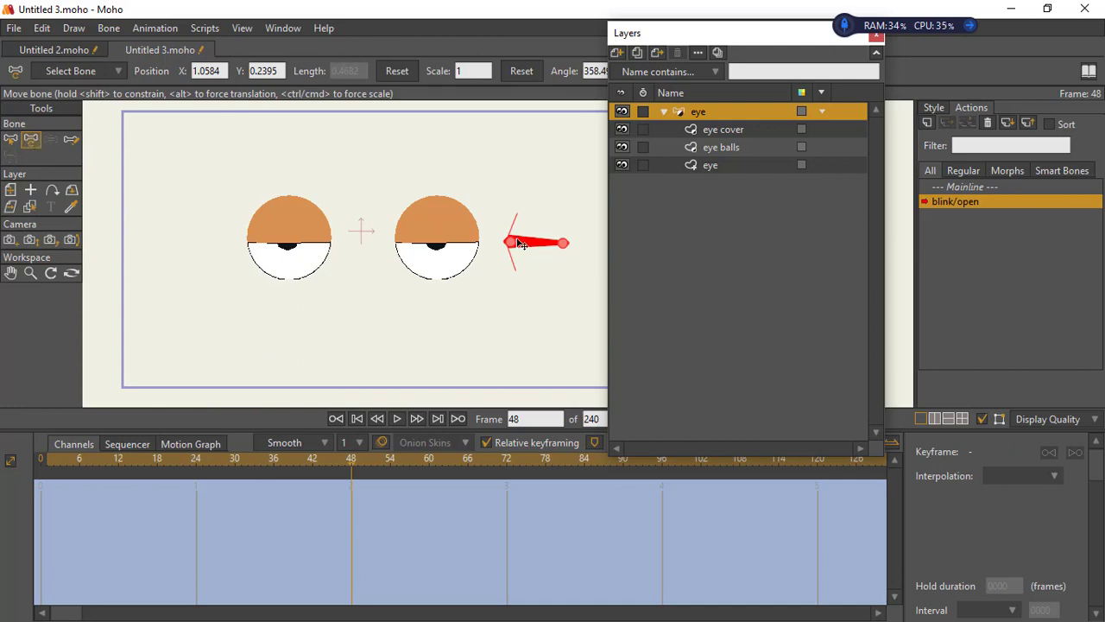
drag(537, 244, 520, 304)
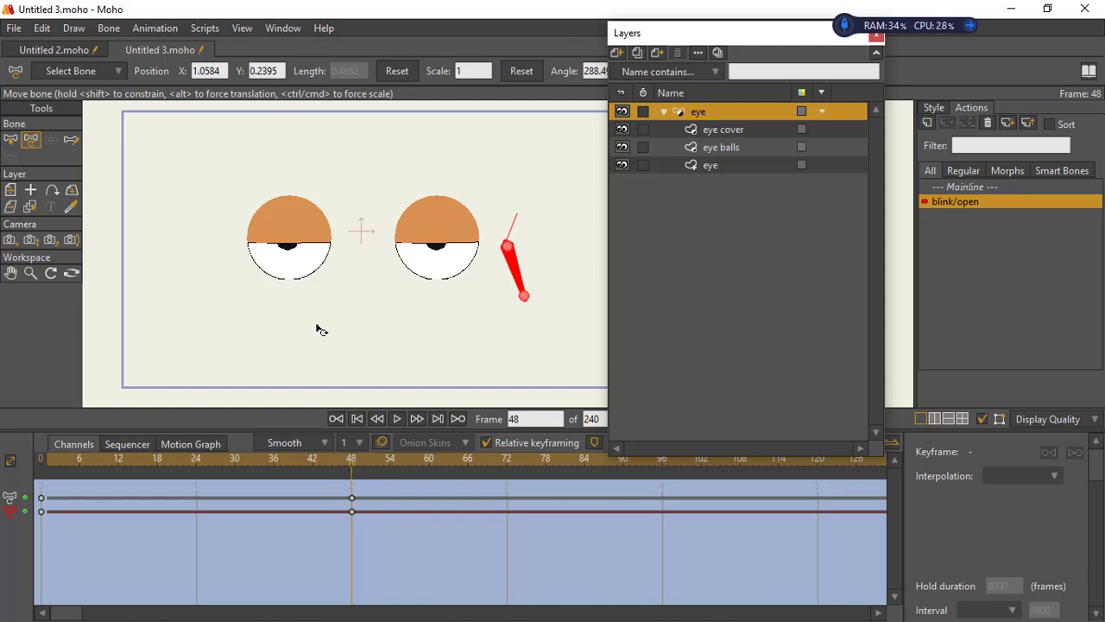
click(729, 131)
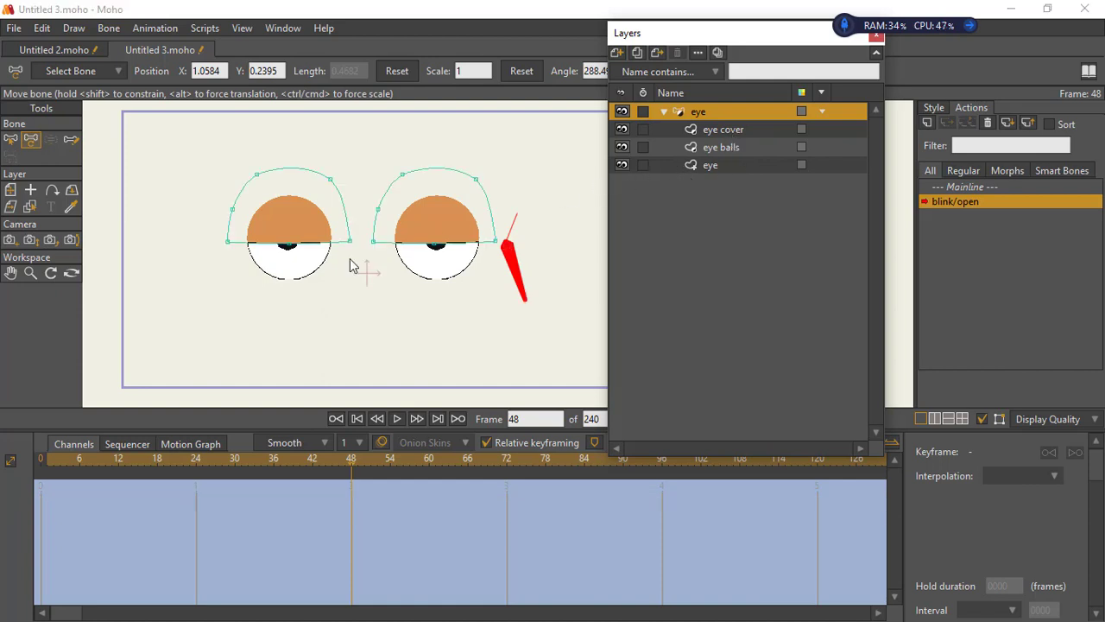
click(36, 142)
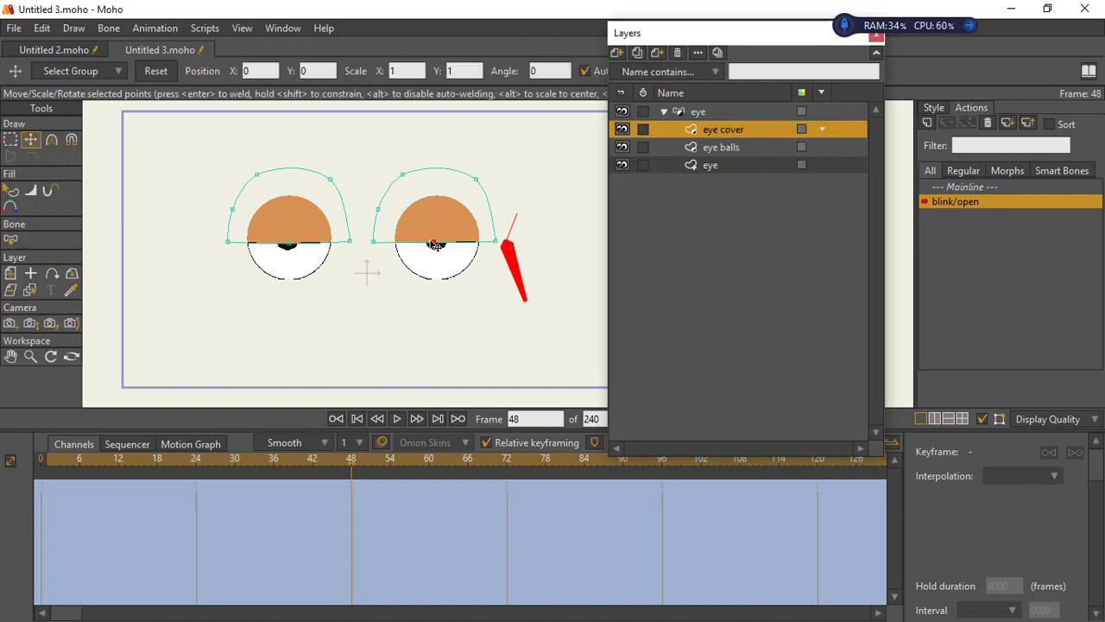
drag(434, 242, 433, 285)
drag(294, 242, 293, 292)
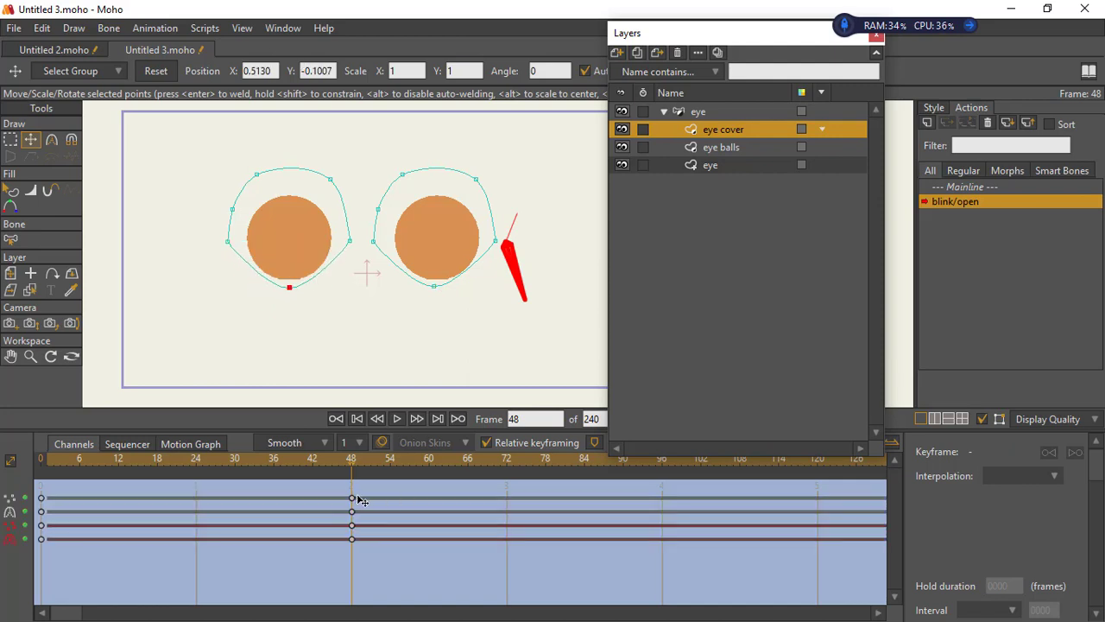
click(347, 471)
click(41, 470)
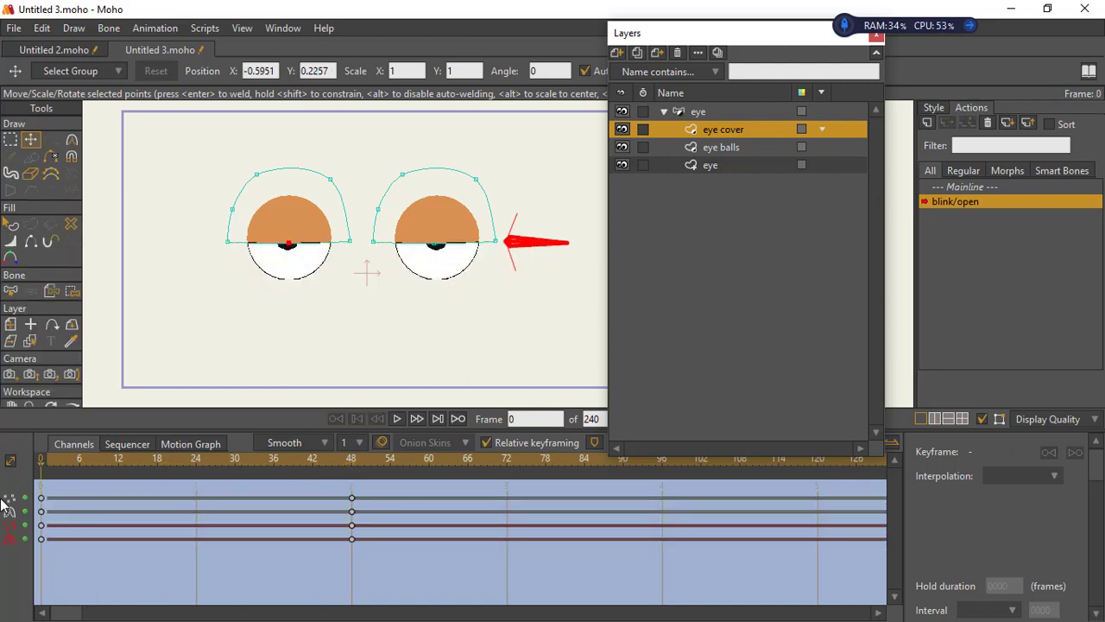
drag(327, 461, 35, 462)
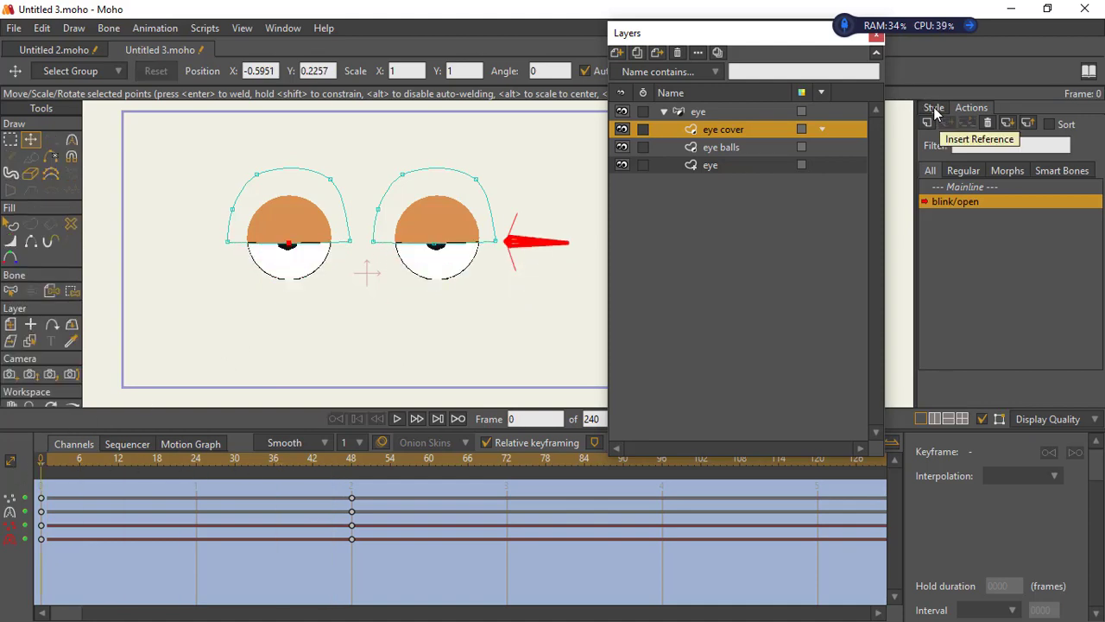
Return to the Mainline and test the eyelid closing with Manipulate Bones on the eye bone layer
click(960, 186)
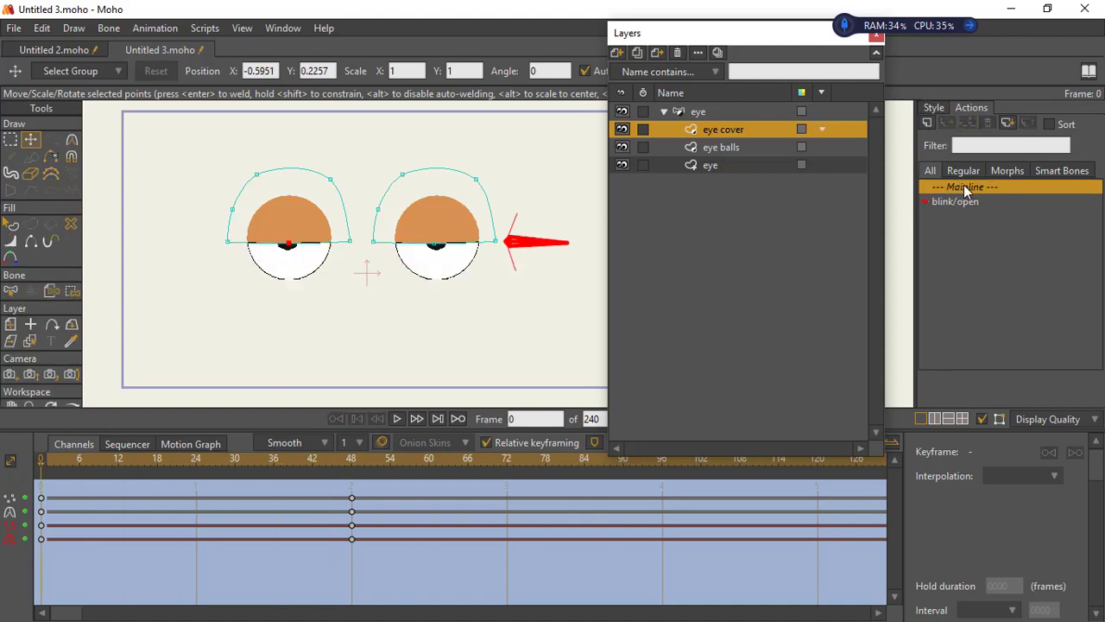
double_click(967, 187)
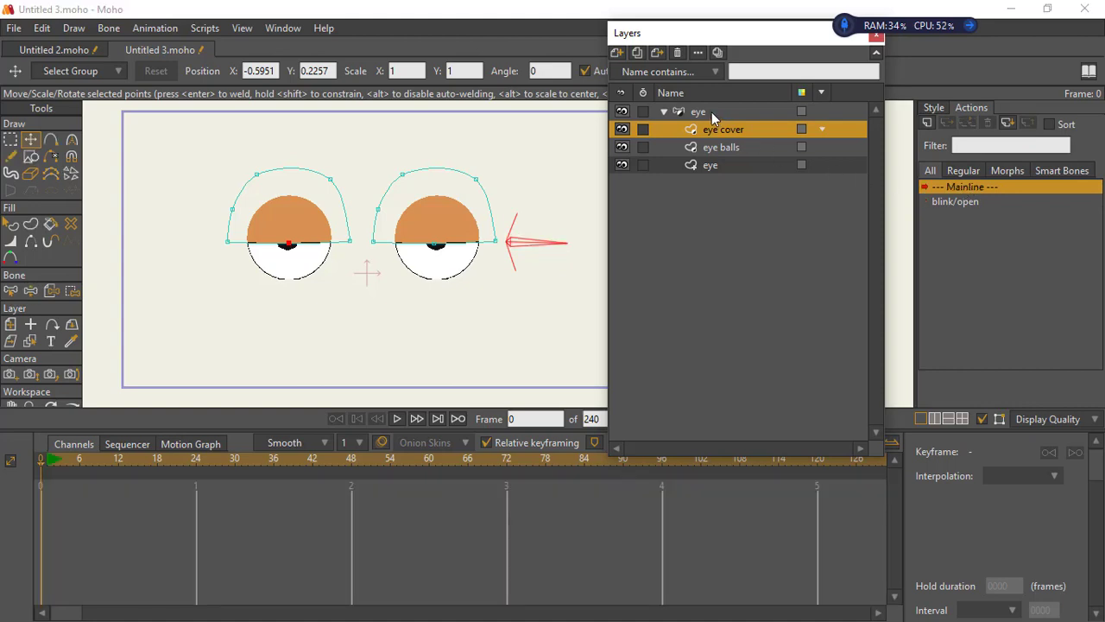
click(697, 112)
click(70, 139)
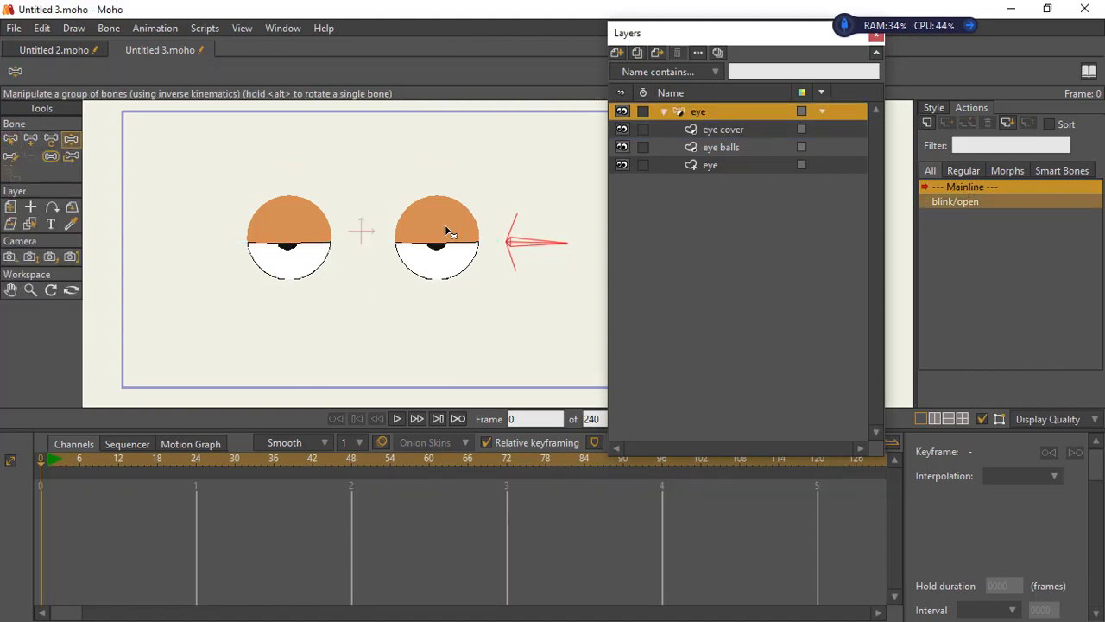
drag(549, 249, 529, 270)
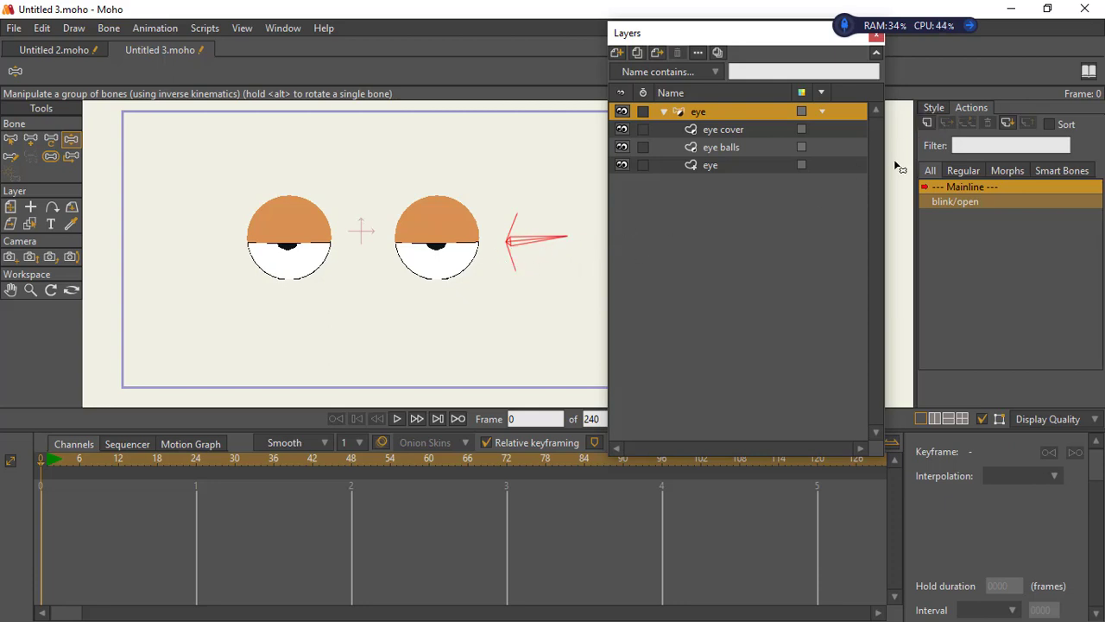
Create a second action named blink/open 2 and rotate the bone up to its limit at frame 48
click(927, 124)
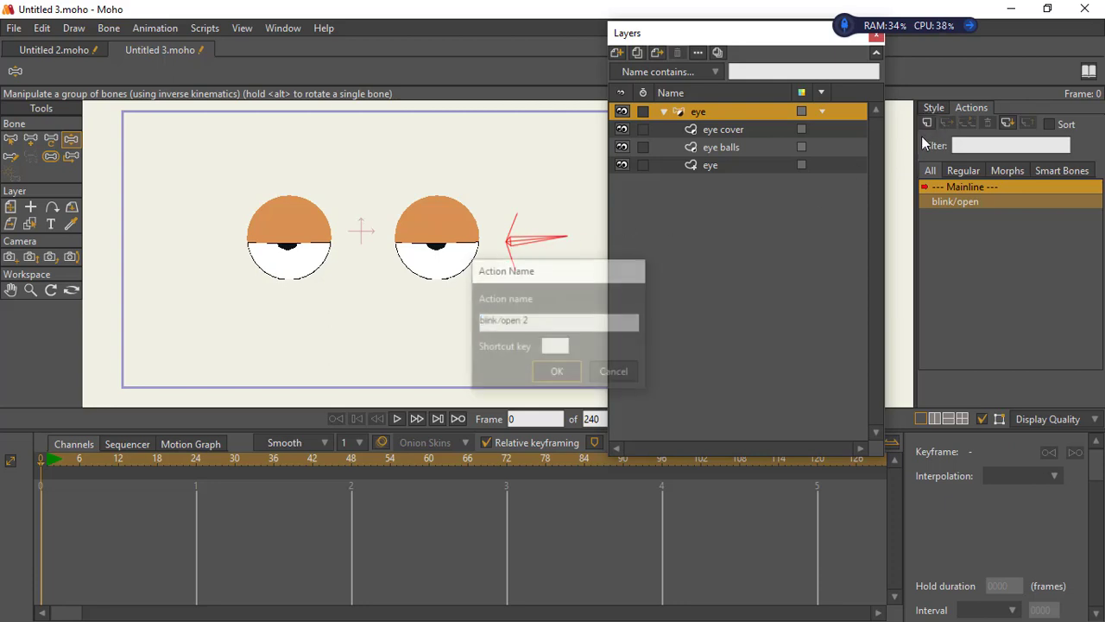
click(558, 372)
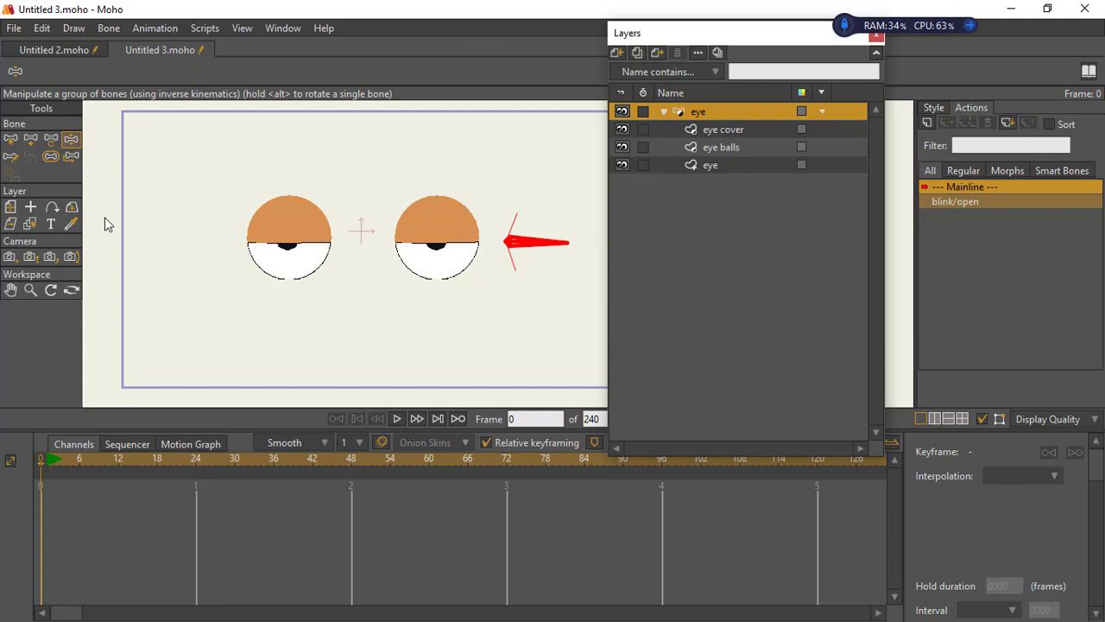
click(351, 458)
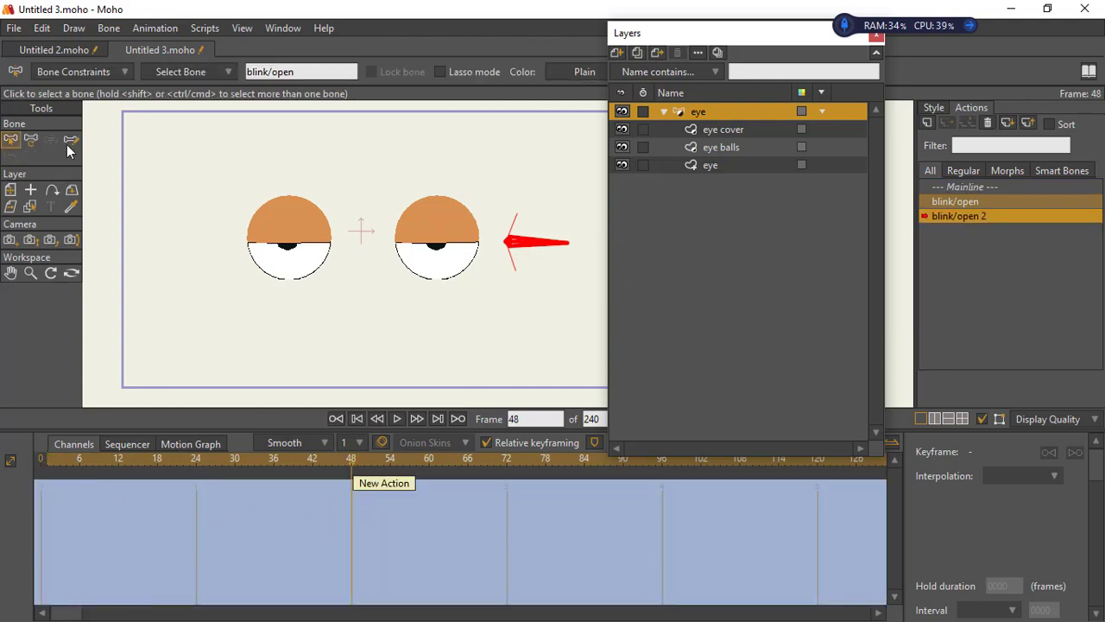
click(30, 139)
drag(542, 244, 529, 185)
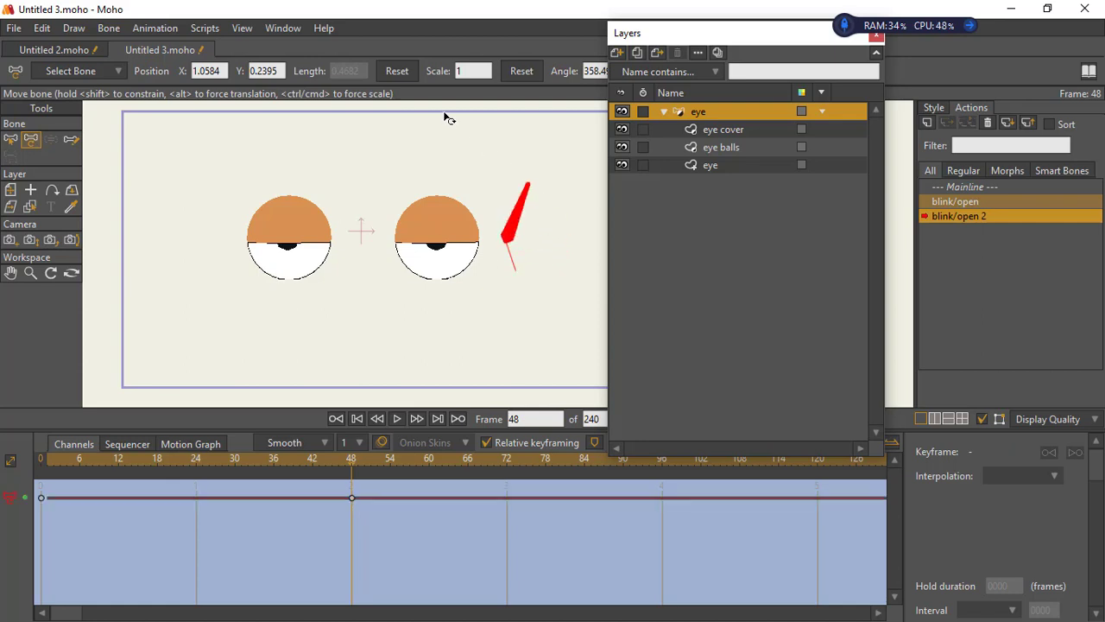
click(499, 192)
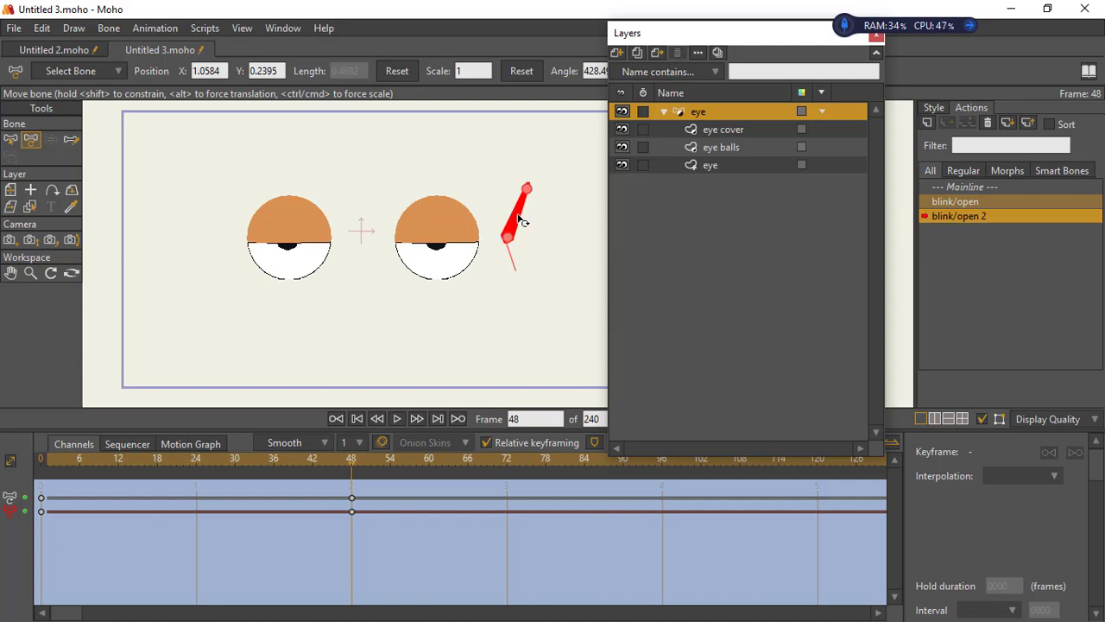
Raise the lower middle points of both eye covers above the eyes at frame 48 and scrub through the opening
click(728, 133)
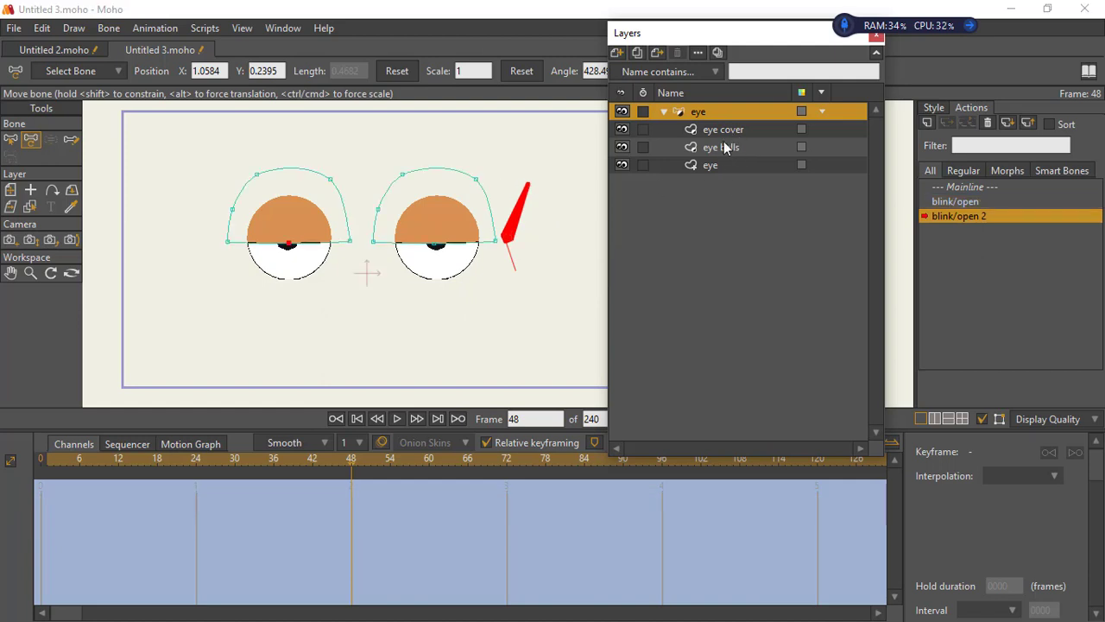
click(31, 140)
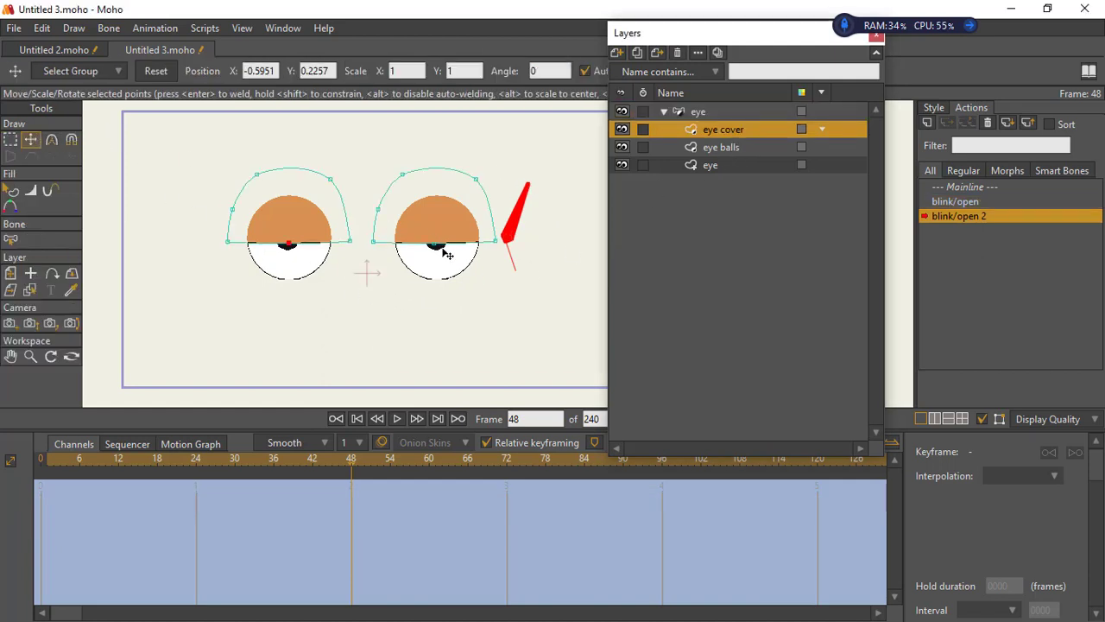
drag(439, 244, 442, 184)
drag(290, 241, 290, 180)
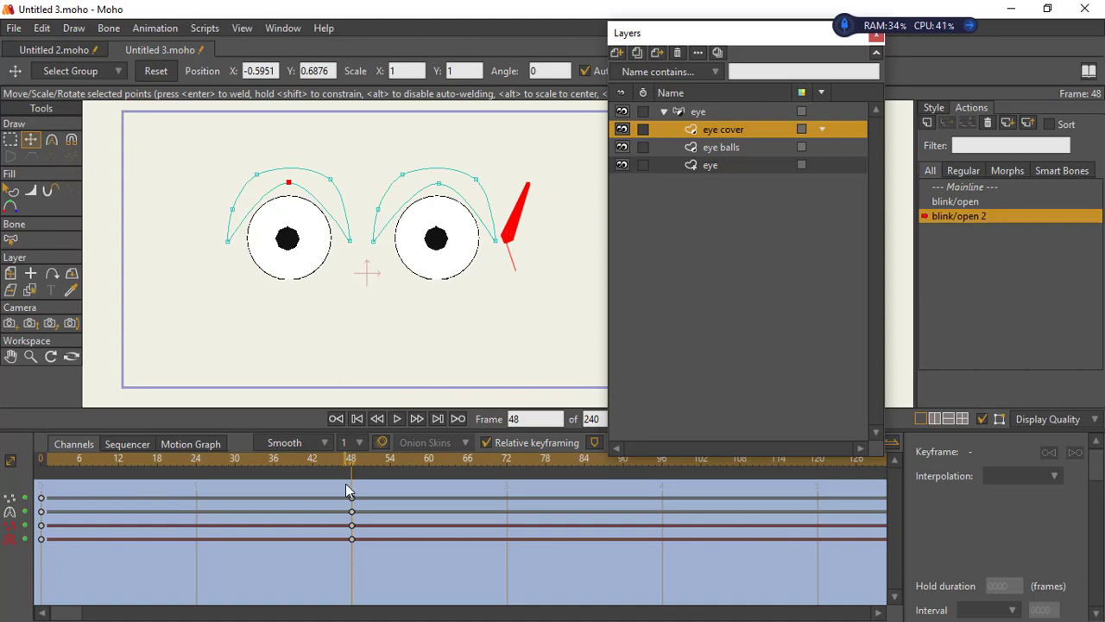
drag(336, 466, 119, 475)
click(349, 454)
click(351, 460)
Reactivate the Mainline and test both blinking and opening by manipulating the blink/open bone
click(956, 187)
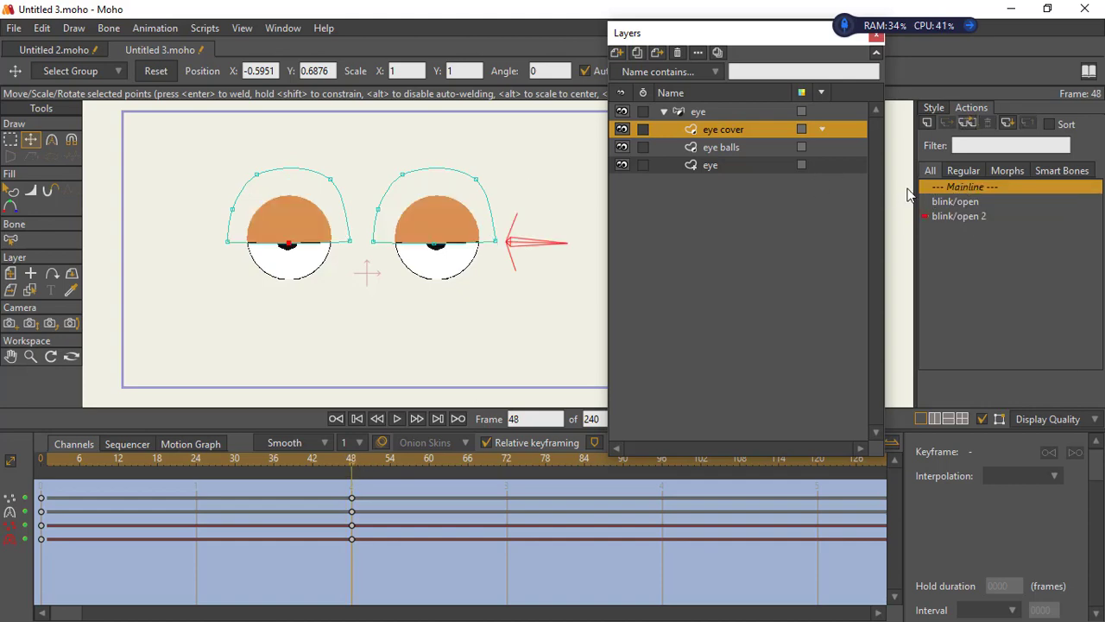
click(710, 128)
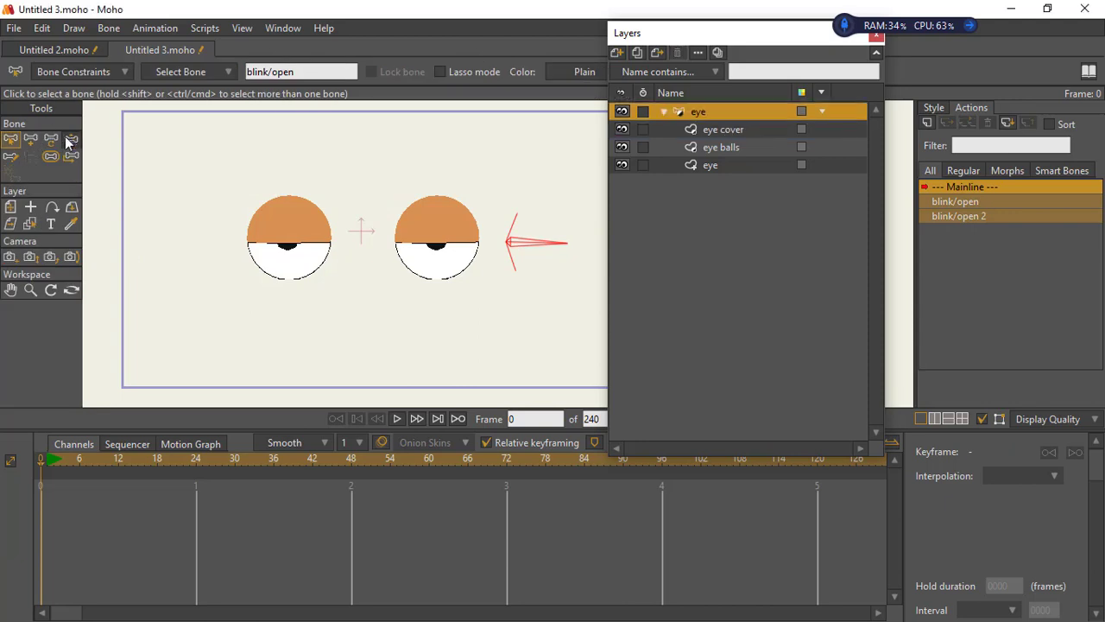
click(69, 138)
mouse_move(554, 241)
mouse_down()
mouse_move(532, 156)
mouse_move(476, 325)
mouse_move(524, 289)
mouse_move(535, 273)
mouse_move(493, 323)
mouse_move(547, 216)
mouse_move(542, 227)
mouse_up()
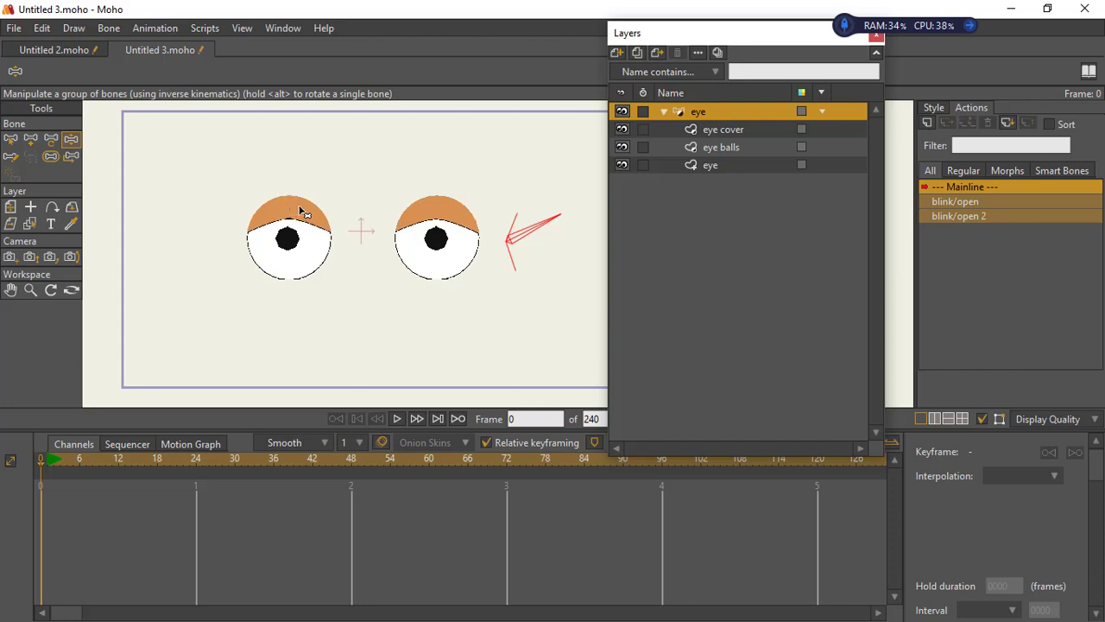
Deselect the blink/open bone and draw a short horizontal bone just above it, named up/down
click(10, 139)
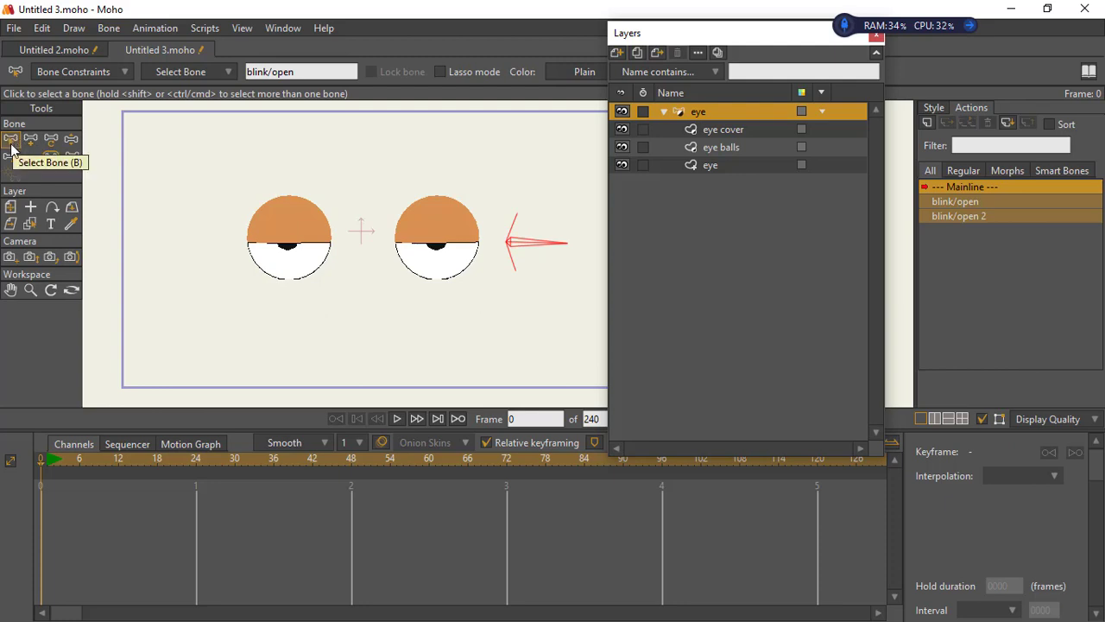
click(174, 192)
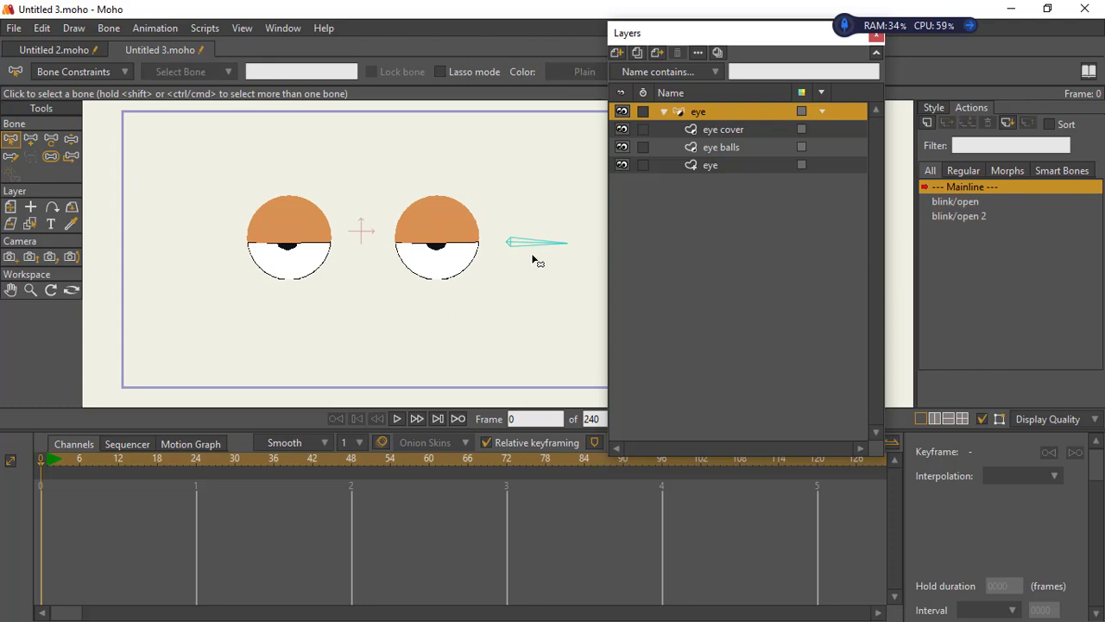
click(528, 244)
click(207, 203)
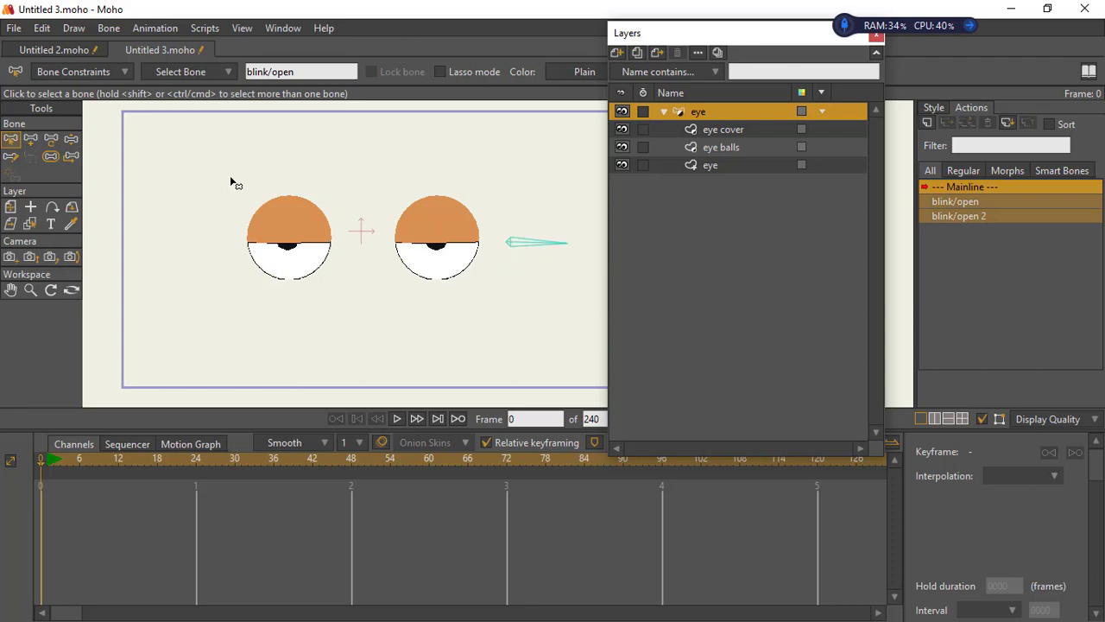
click(34, 138)
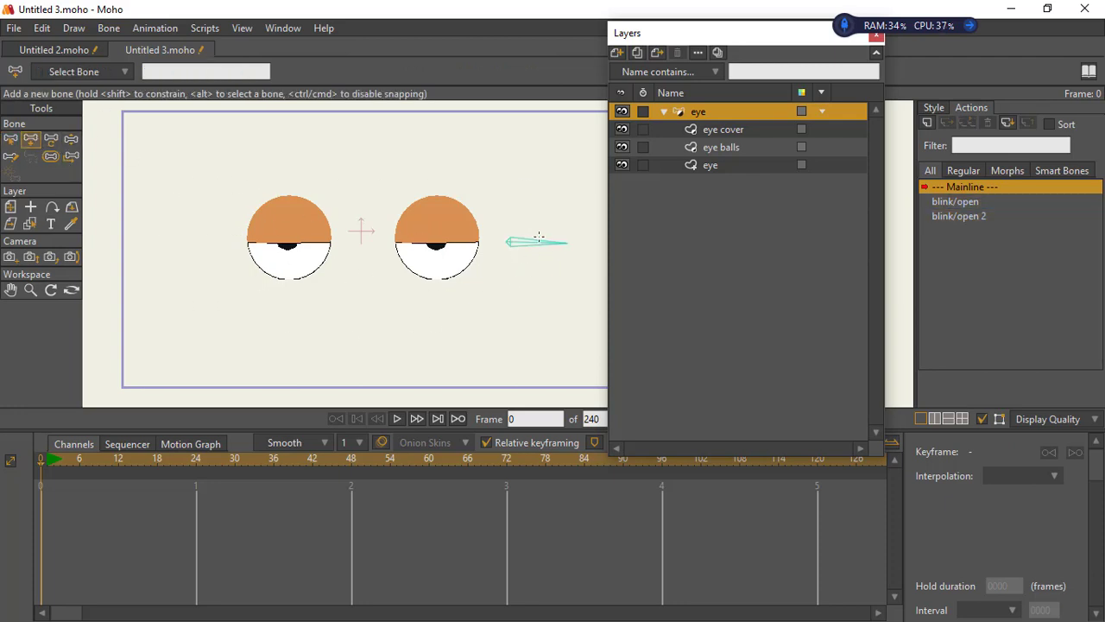
drag(549, 209, 564, 212)
drag(163, 69, 105, 85)
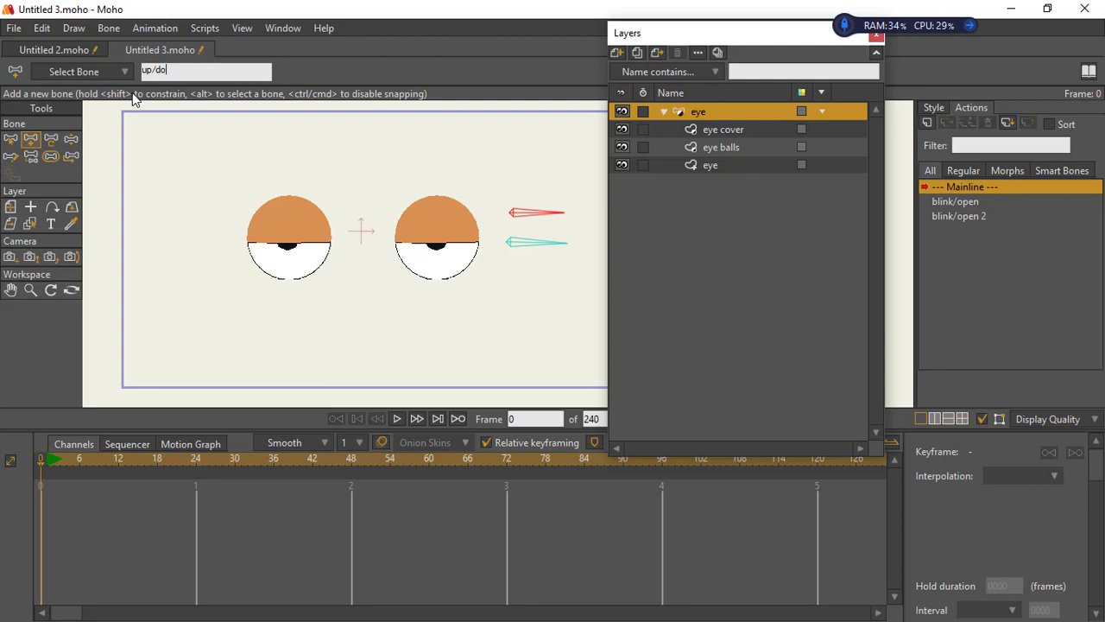
key(BackSpace)
text(wn)
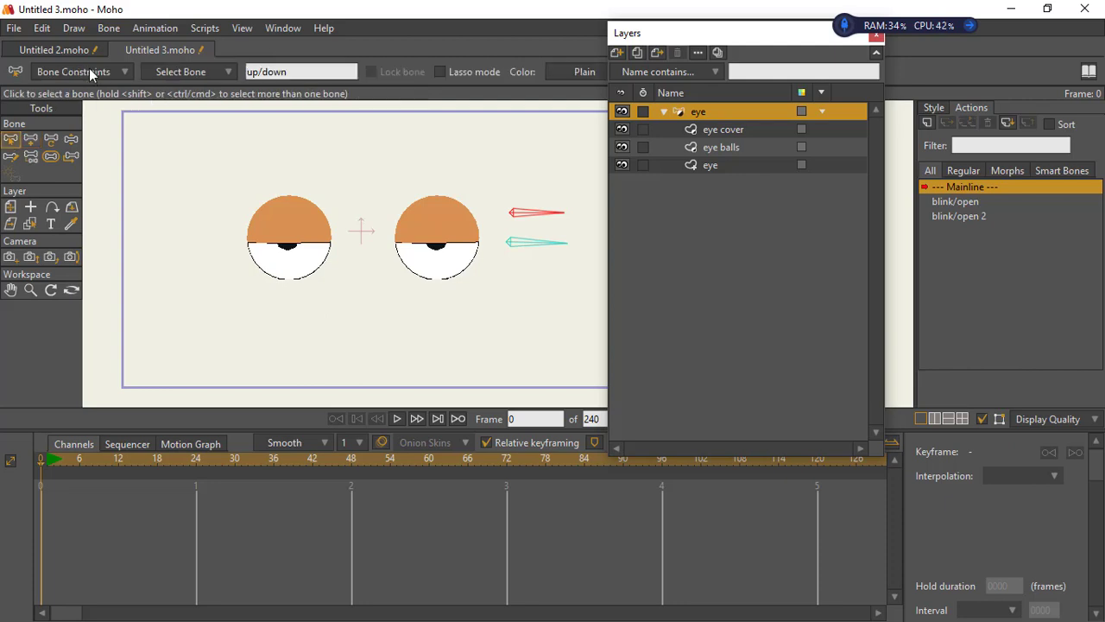
Enable angle constraints on the up/down bone and create an up/down action, ready for transforming bones at frame 48
click(89, 68)
click(230, 457)
click(927, 123)
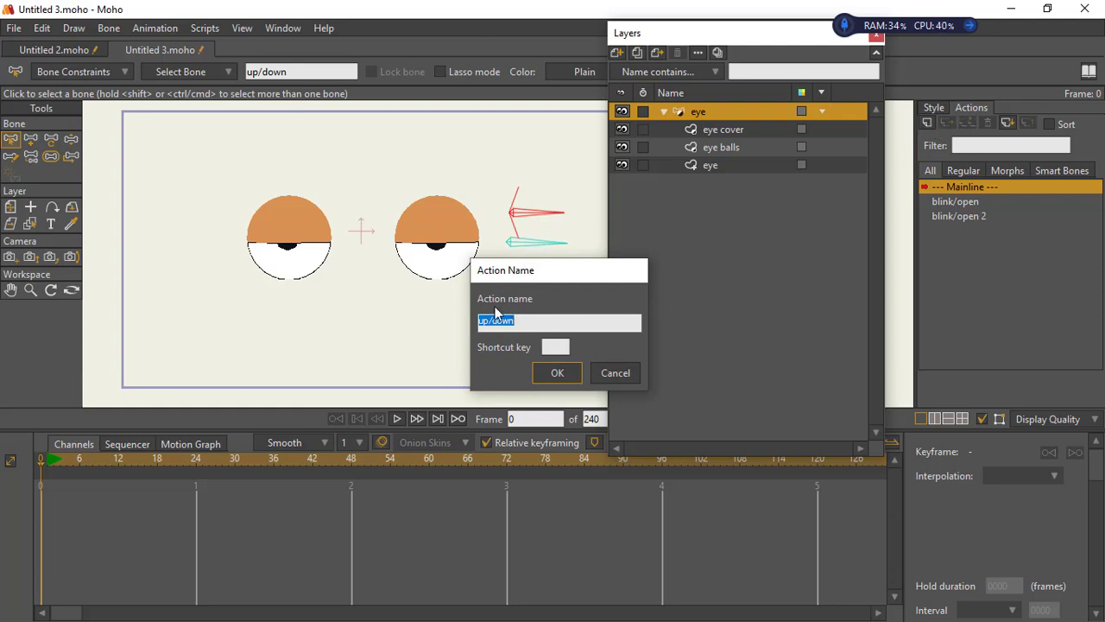
click(558, 374)
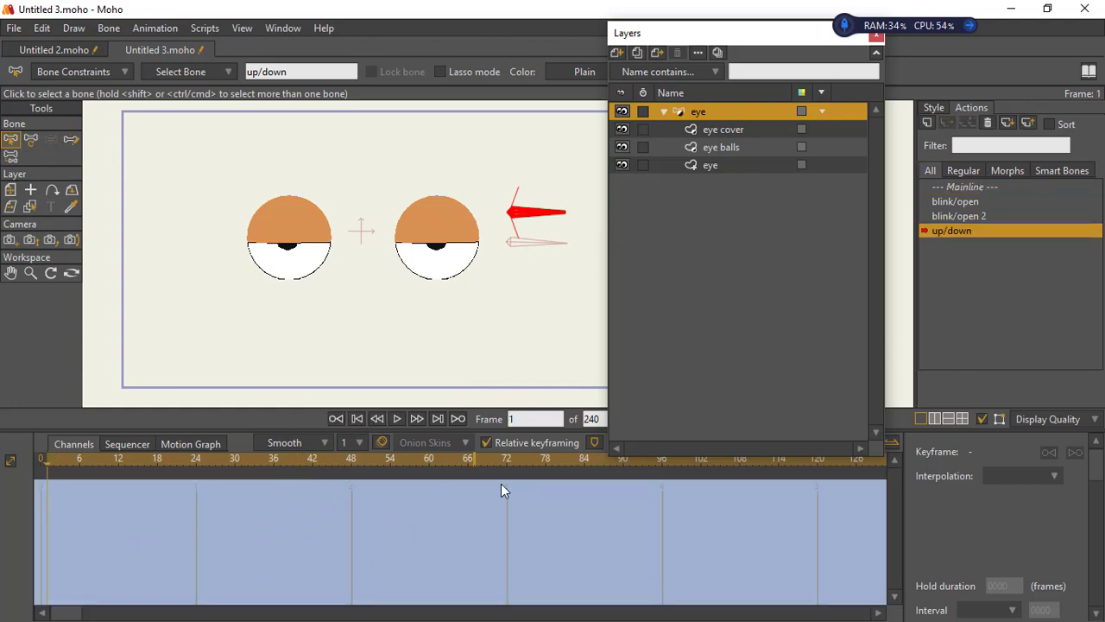
click(350, 460)
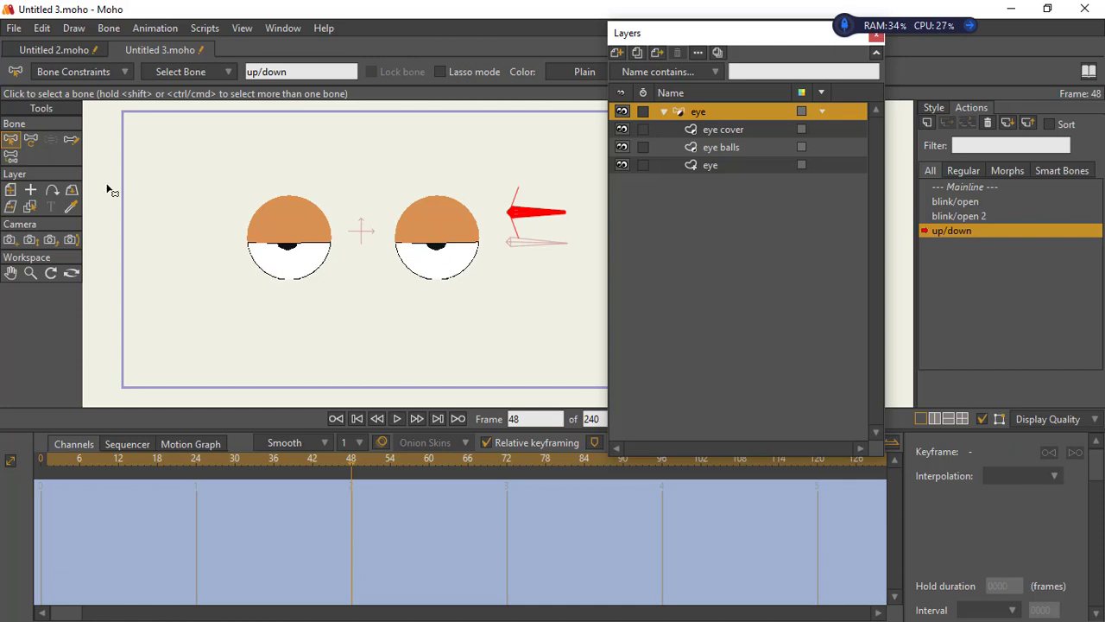
click(30, 141)
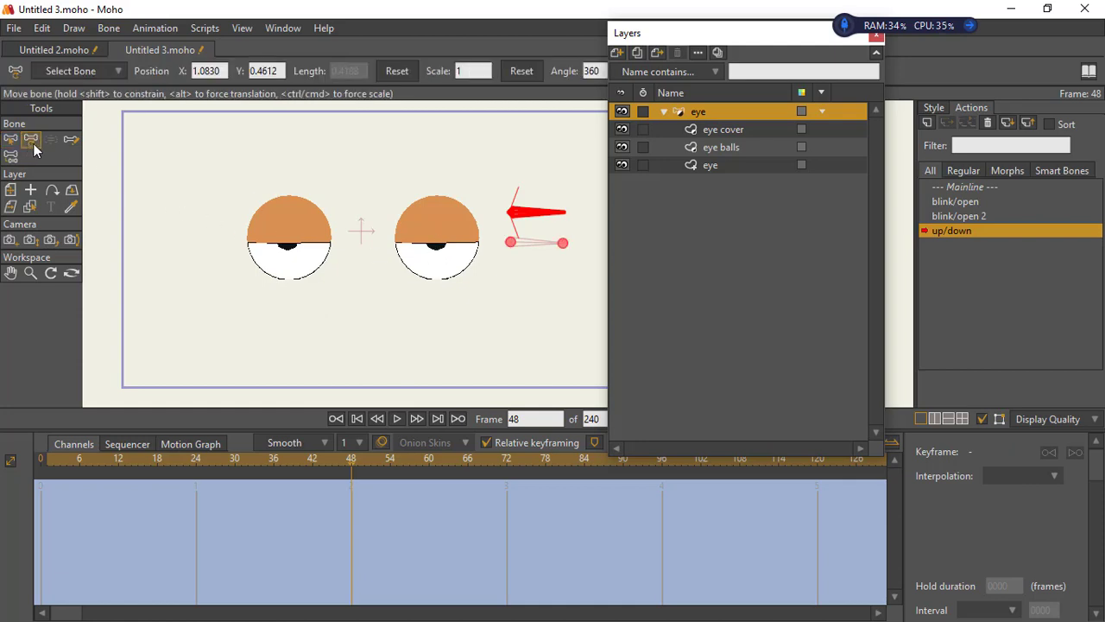
click(536, 217)
drag(536, 217, 540, 204)
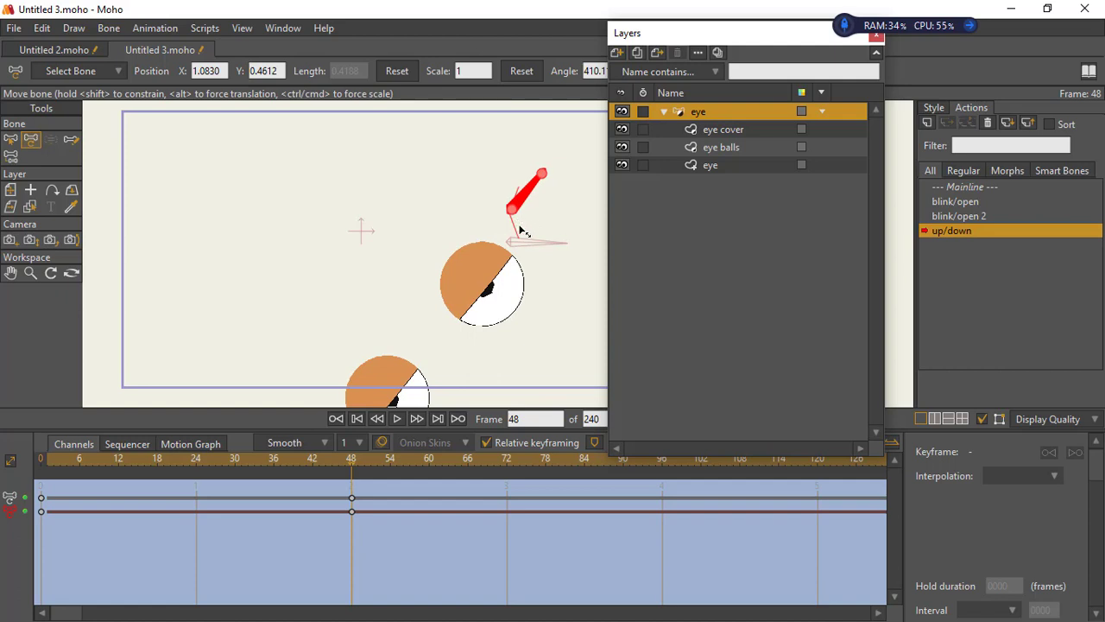
key(ctrl+z)
key(ctrl+z)
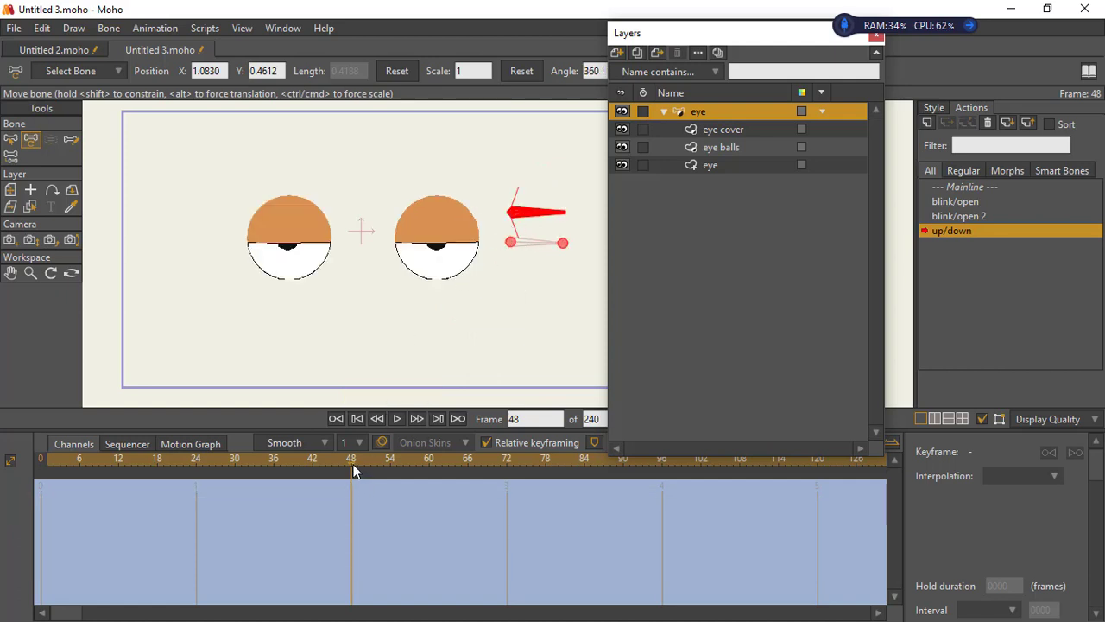
Rotate the up/down bone upward at frame 48 of the up/down action
click(545, 219)
drag(545, 219, 526, 192)
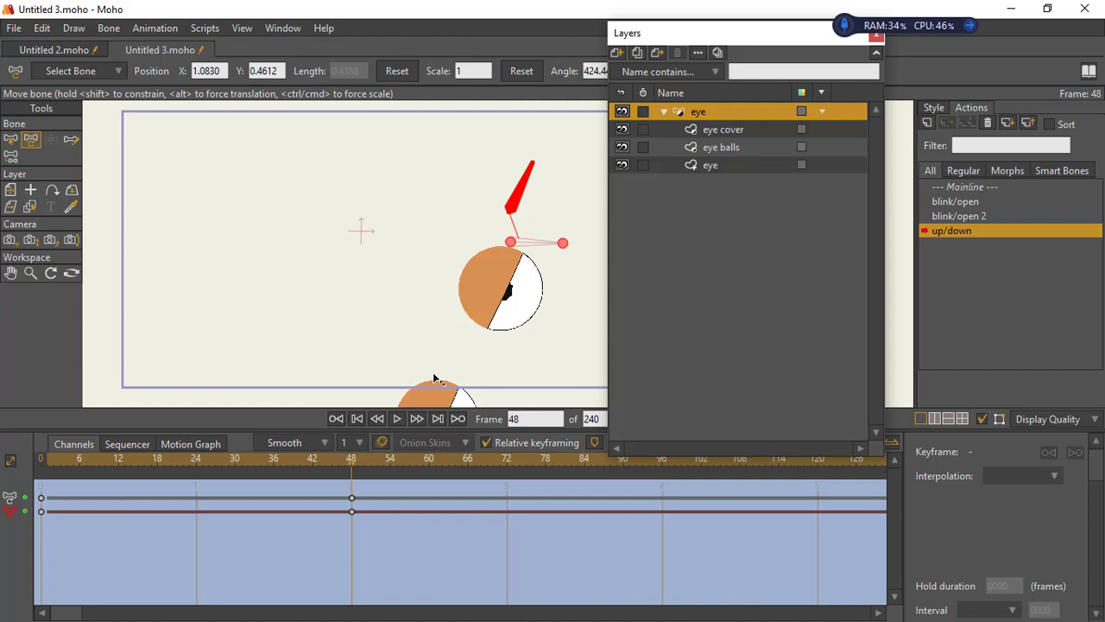
Undo the up/down bone's rotation and set the bone's strength to 0 on the Mainline
key(ctrl+z)
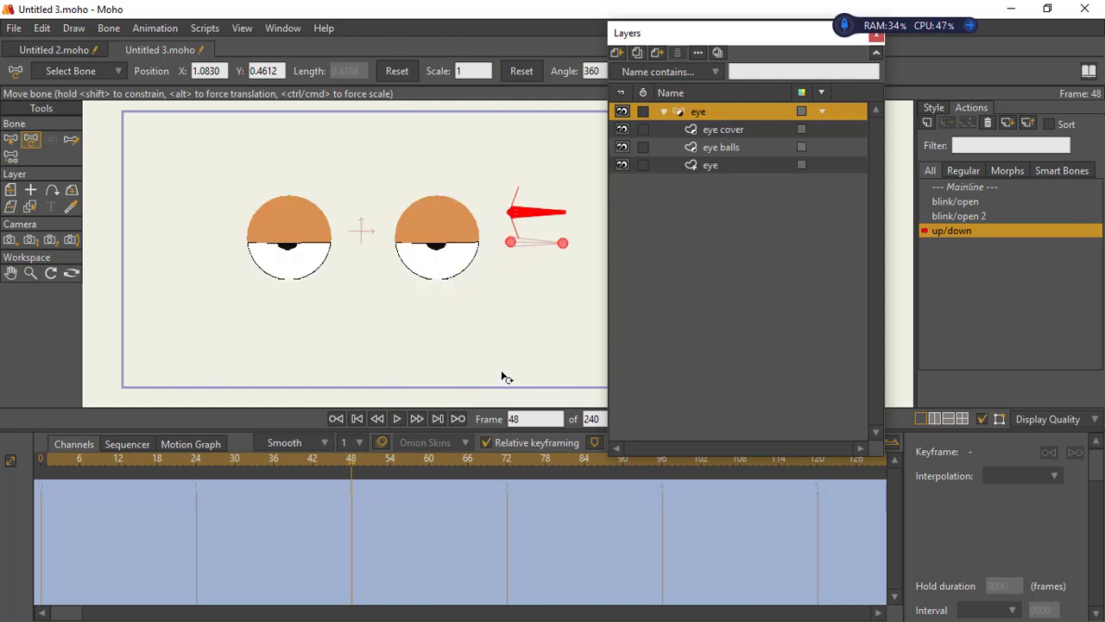
click(997, 187)
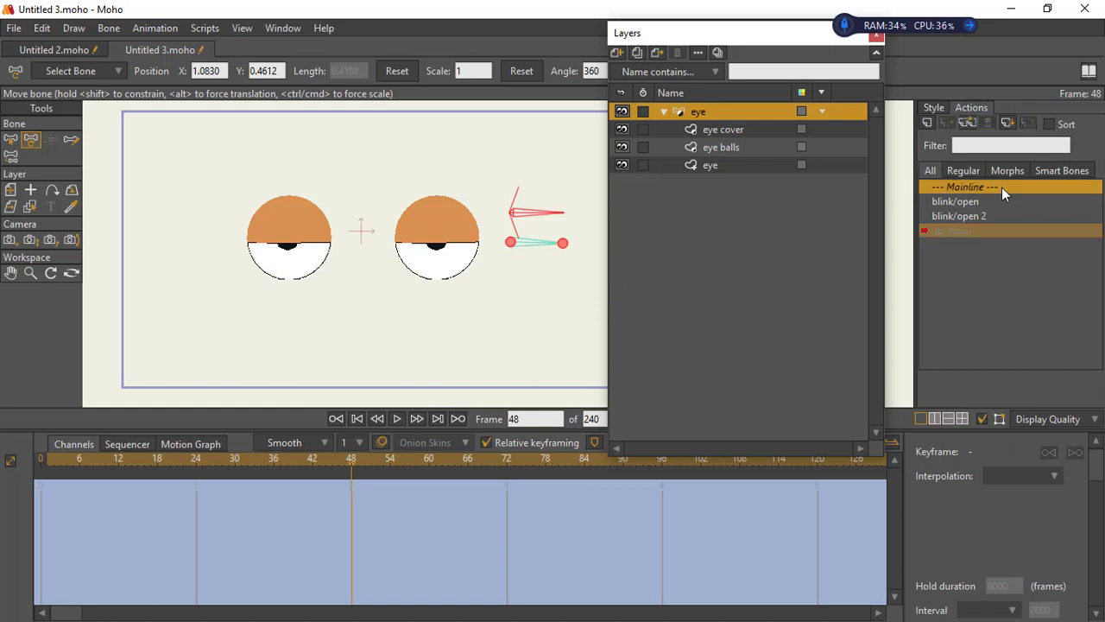
click(1005, 188)
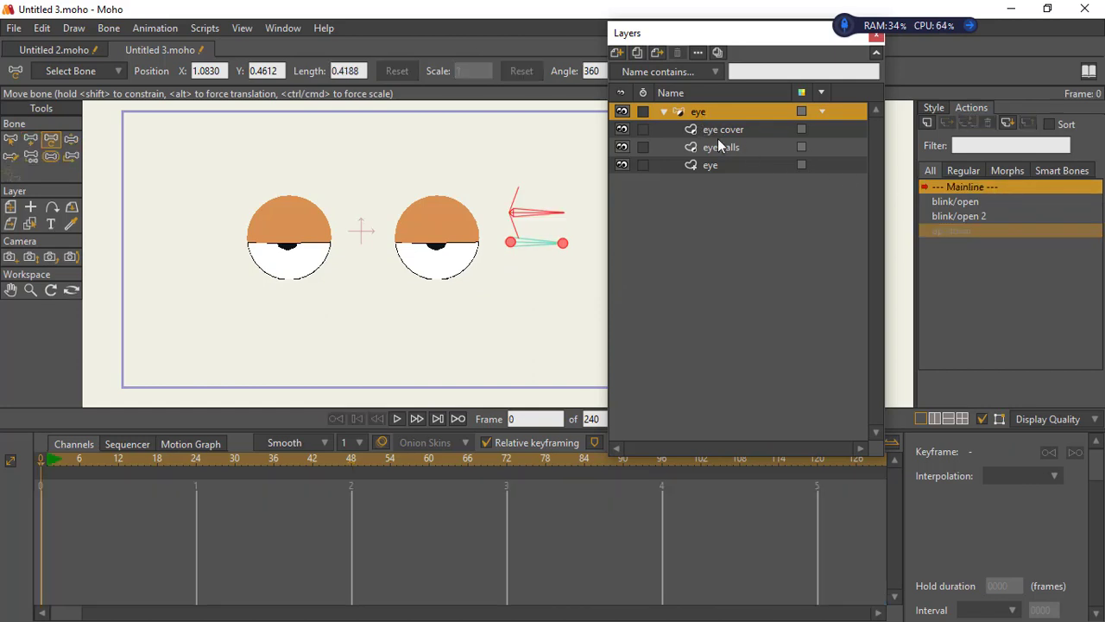
click(51, 156)
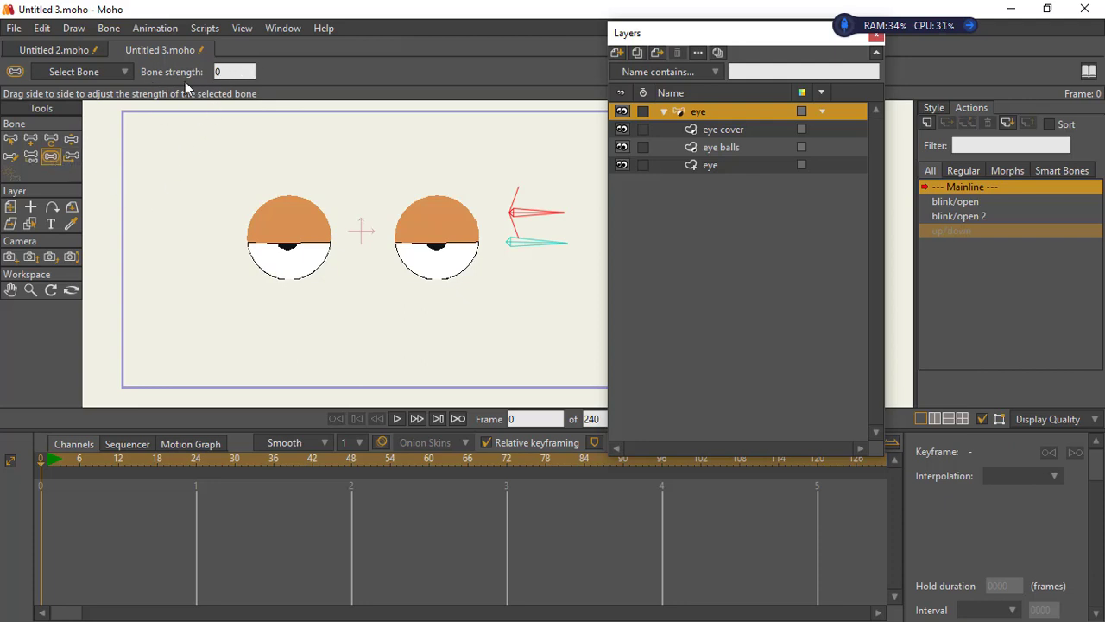
click(233, 71)
mouse_move(537, 212)
mouse_down()
mouse_move(655, 219)
mouse_move(1, 321)
mouse_up()
Reactivate the up/down action and rotate the up/down bone upward to its limit at frame 48
click(952, 232)
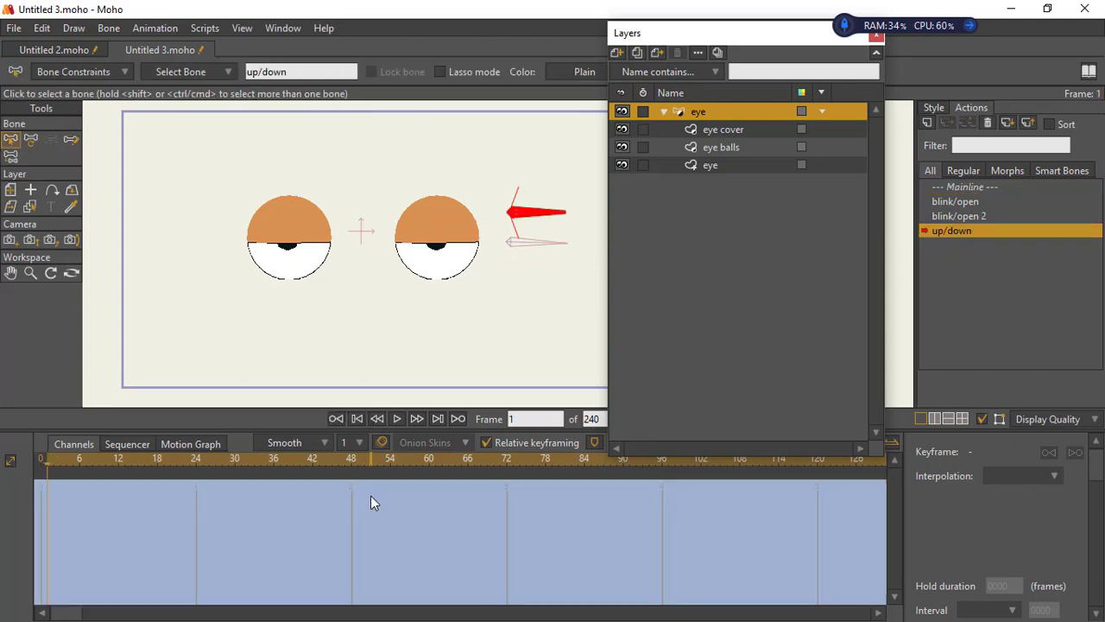
click(353, 457)
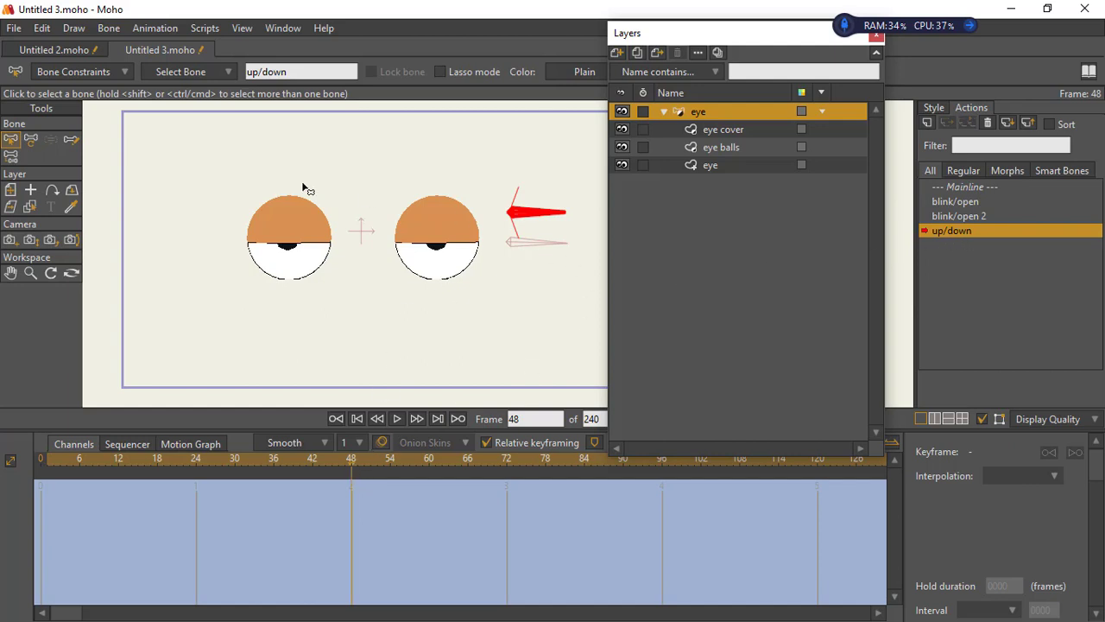
click(30, 142)
drag(548, 220, 505, 173)
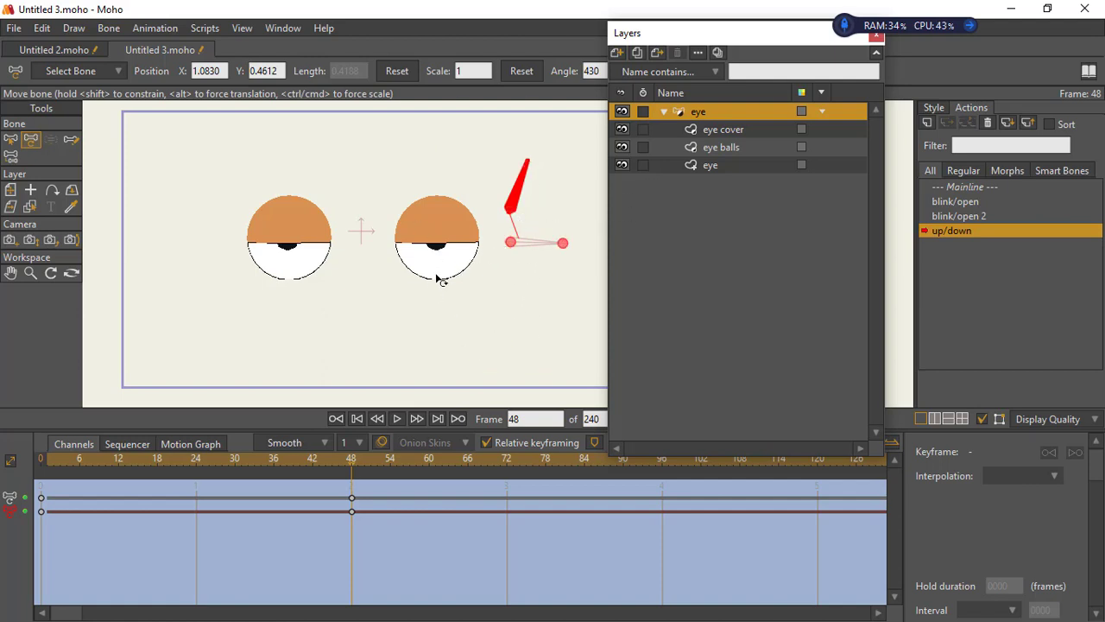
Move the eye balls layer straight up to about Y 0.37 at frame 48 of the up/down action
click(10, 191)
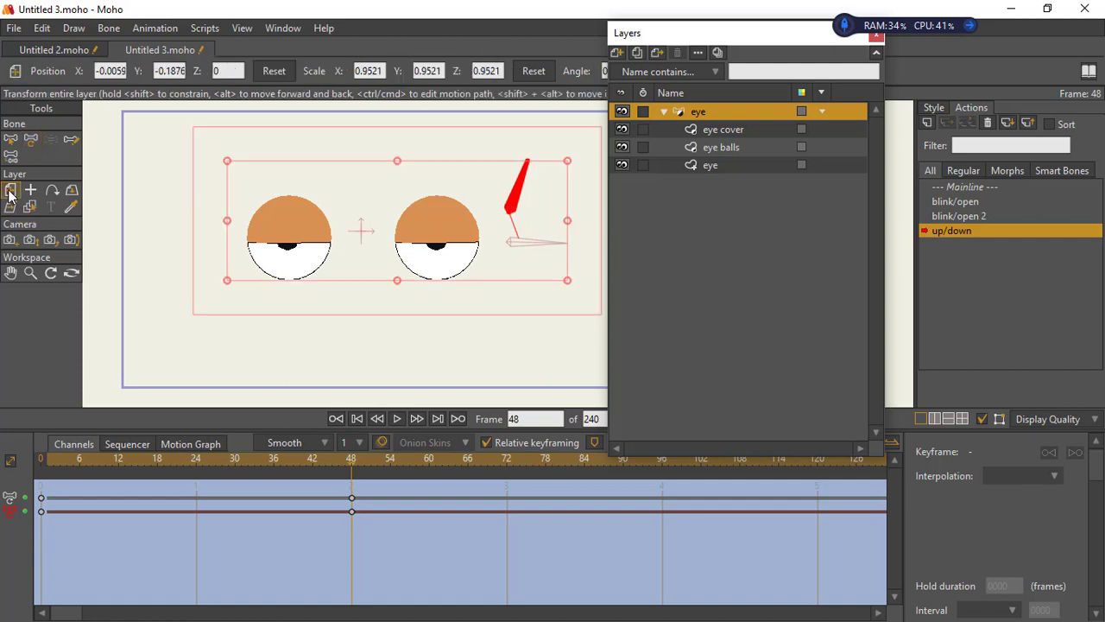
click(721, 146)
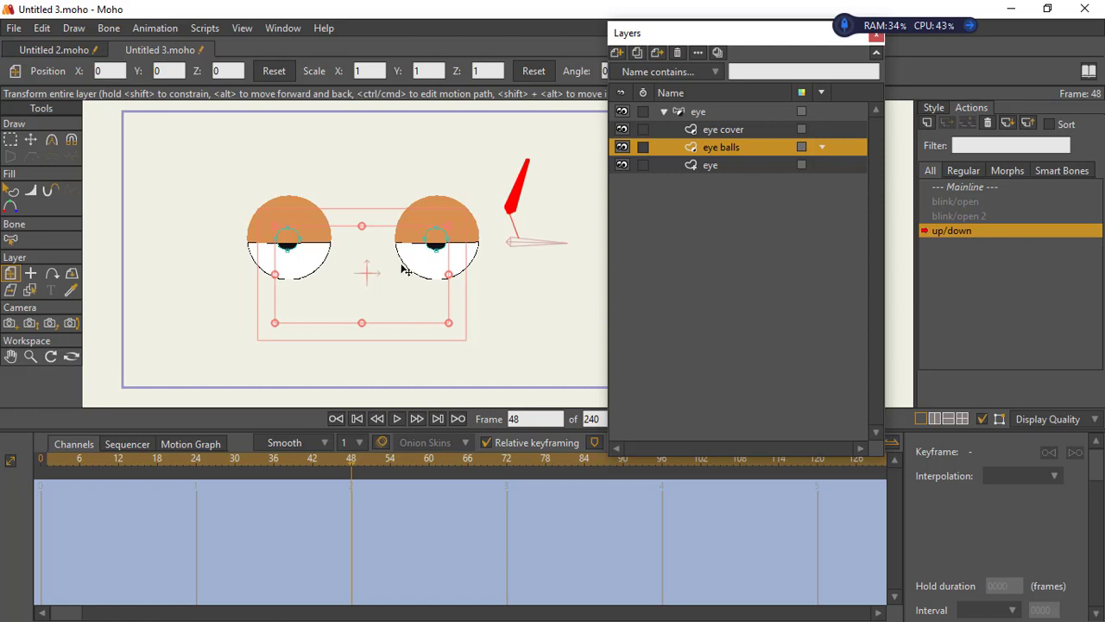
drag(367, 275, 386, 229)
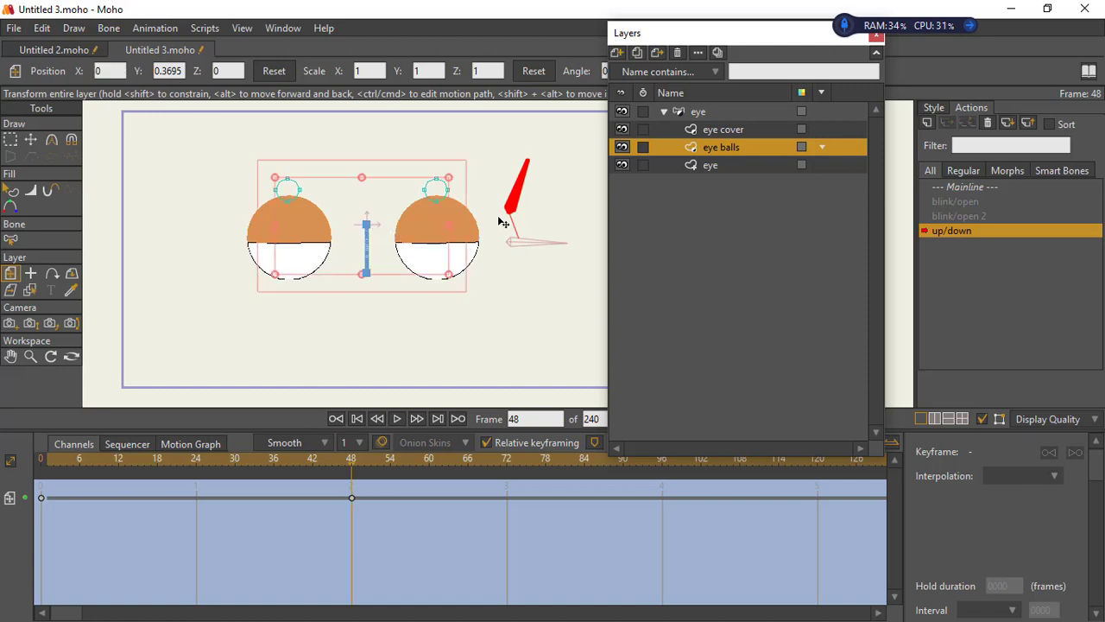
Return to the eye bone layer on the Mainline and create a second action for the up/down bone, named up/down 2
click(974, 186)
click(717, 110)
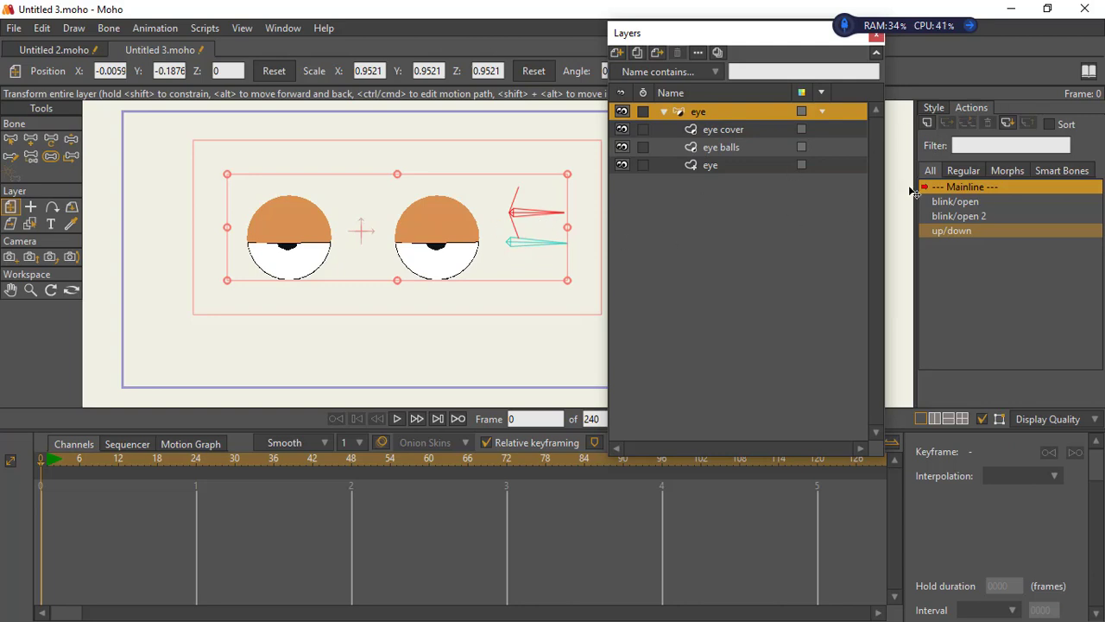
click(933, 108)
click(969, 110)
click(928, 124)
click(606, 373)
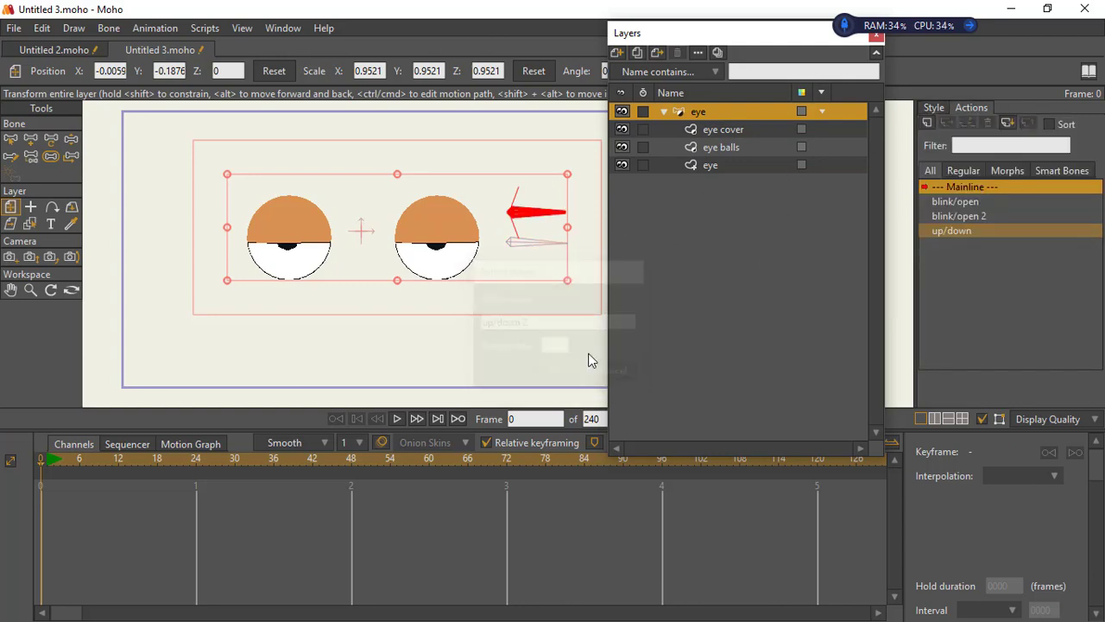
Rotate the up/down bone downward to its limit at frame 48 of the up/down 2 action
click(349, 459)
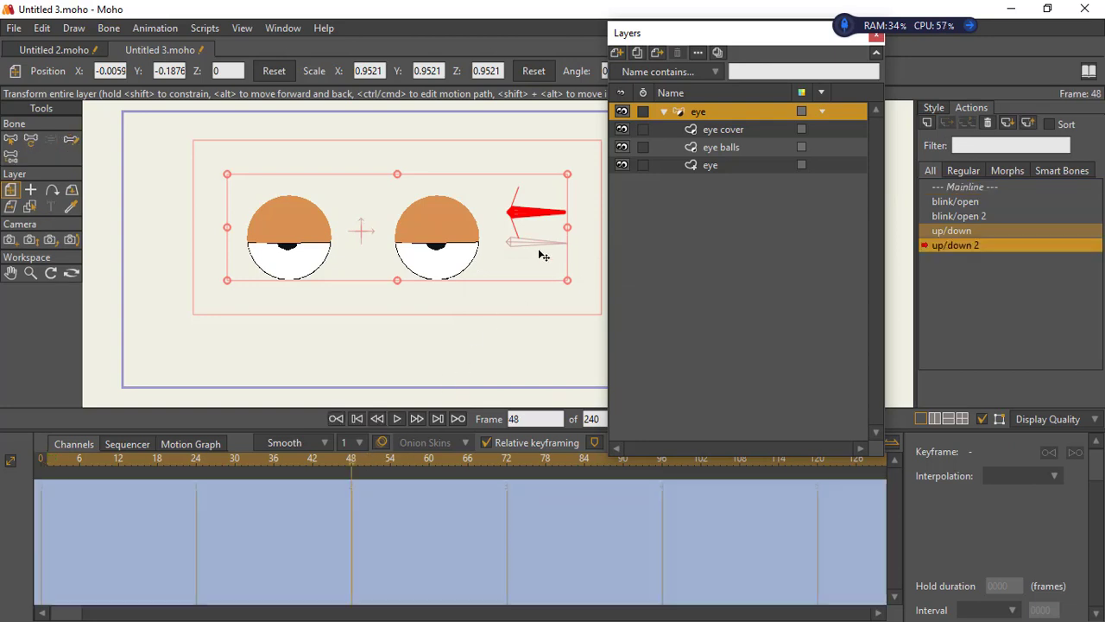
click(31, 142)
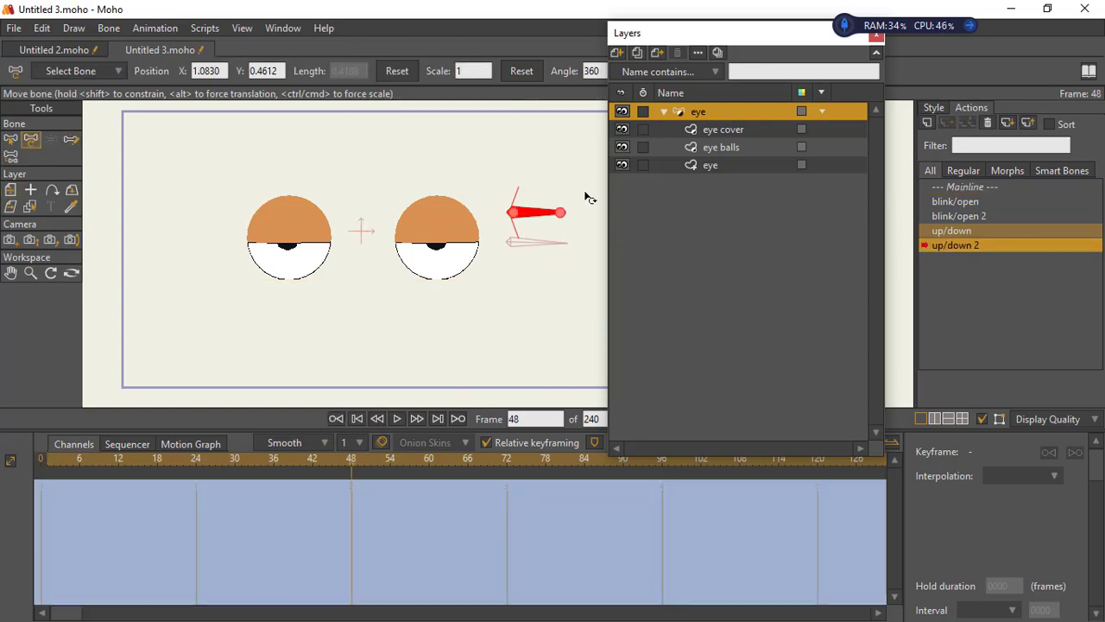
drag(553, 213, 481, 298)
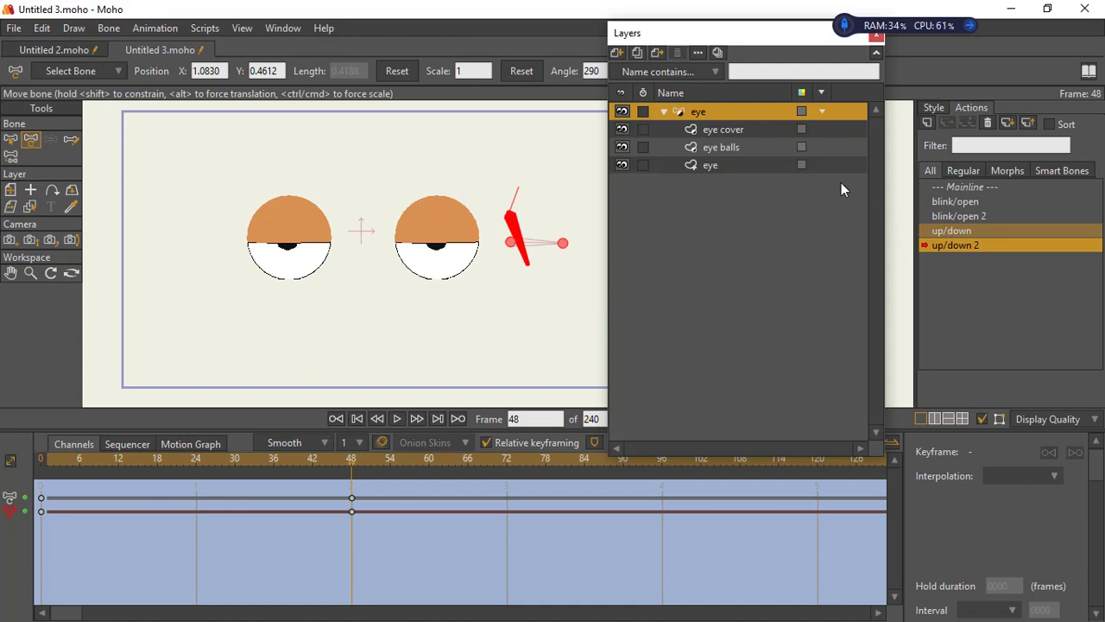
Move the eye balls layer downward at frame 48 of the up/down 2 action
click(763, 148)
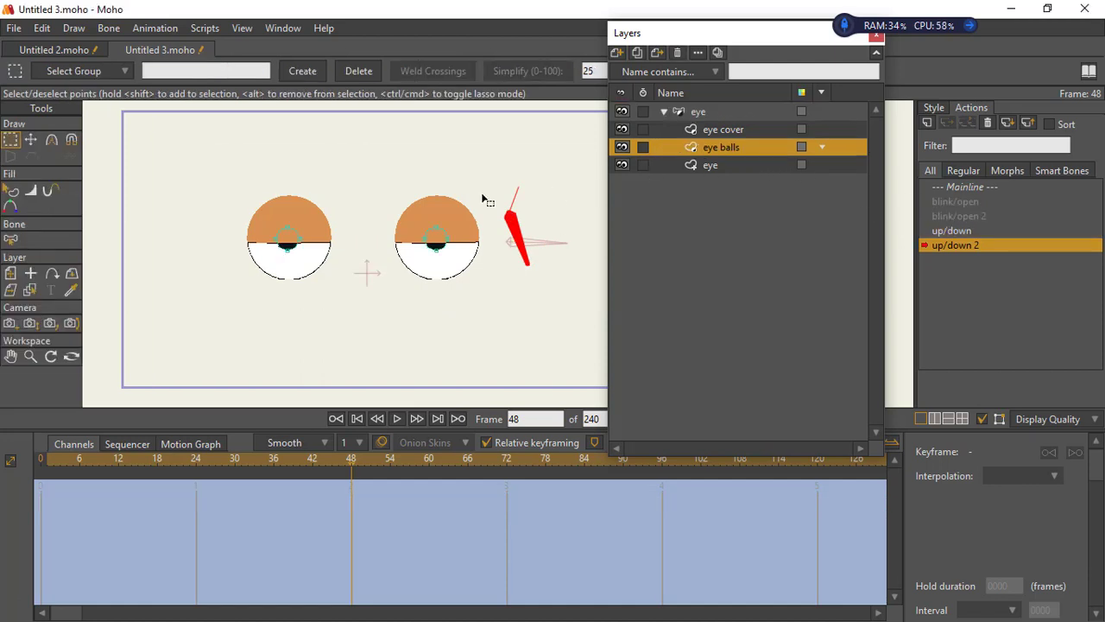
click(10, 272)
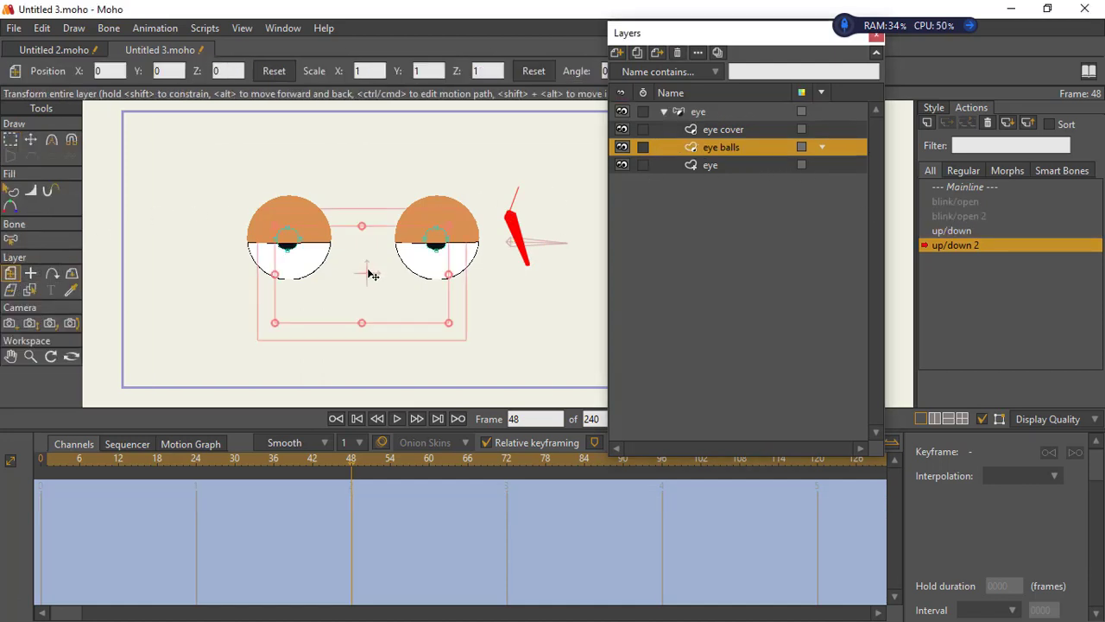
drag(353, 274, 378, 294)
Reactivate the Mainline and test the up/down and blink/open bones by manipulating them on the eye layer
click(985, 185)
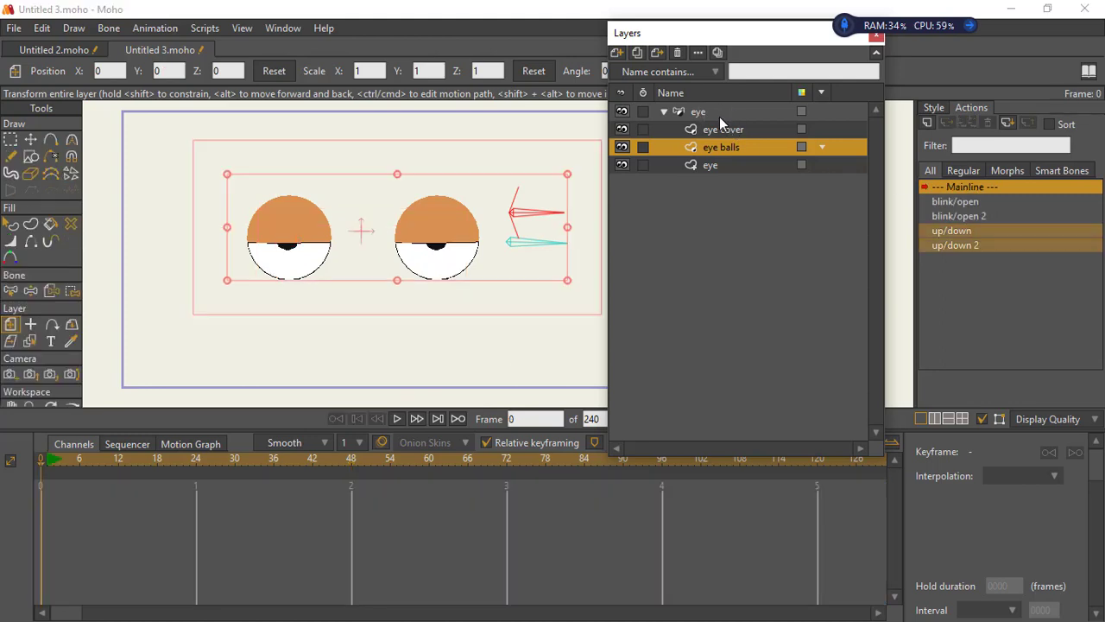
double_click(718, 112)
click(73, 140)
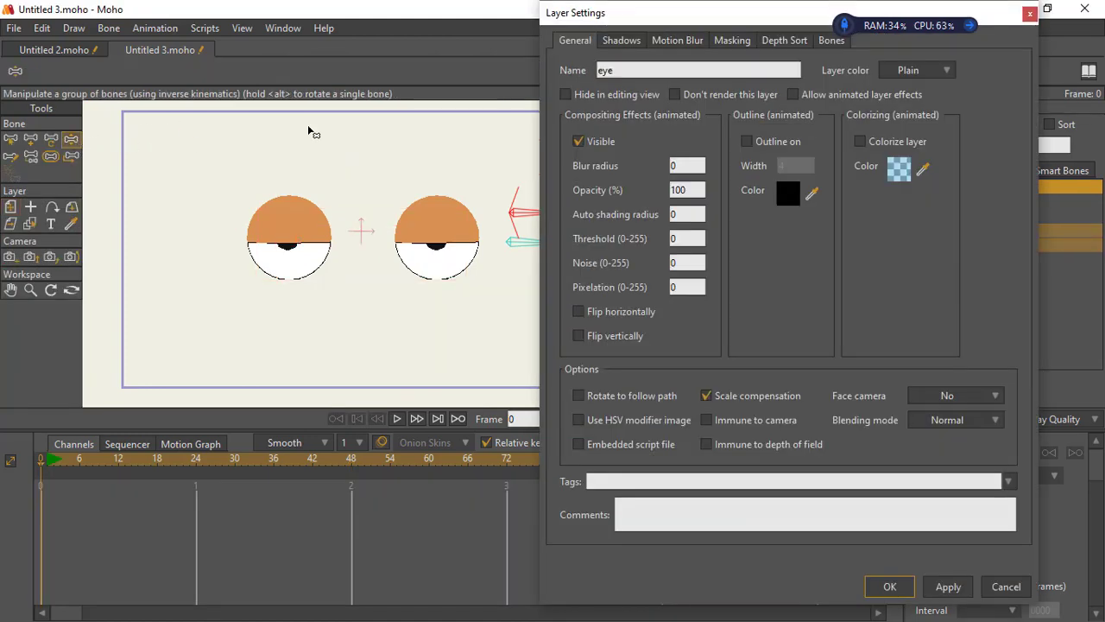
click(1030, 14)
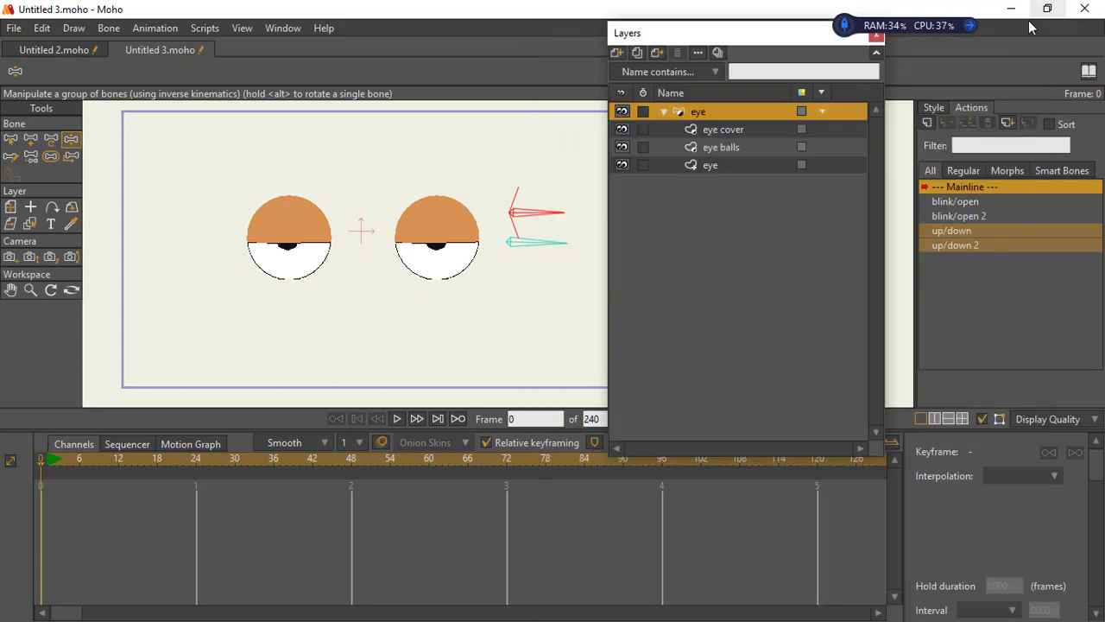
mouse_move(549, 213)
mouse_down()
mouse_move(538, 159)
mouse_move(506, 245)
mouse_move(526, 218)
mouse_move(520, 246)
mouse_move(525, 228)
mouse_move(550, 242)
mouse_move(542, 194)
mouse_move(533, 213)
mouse_up()
click(516, 239)
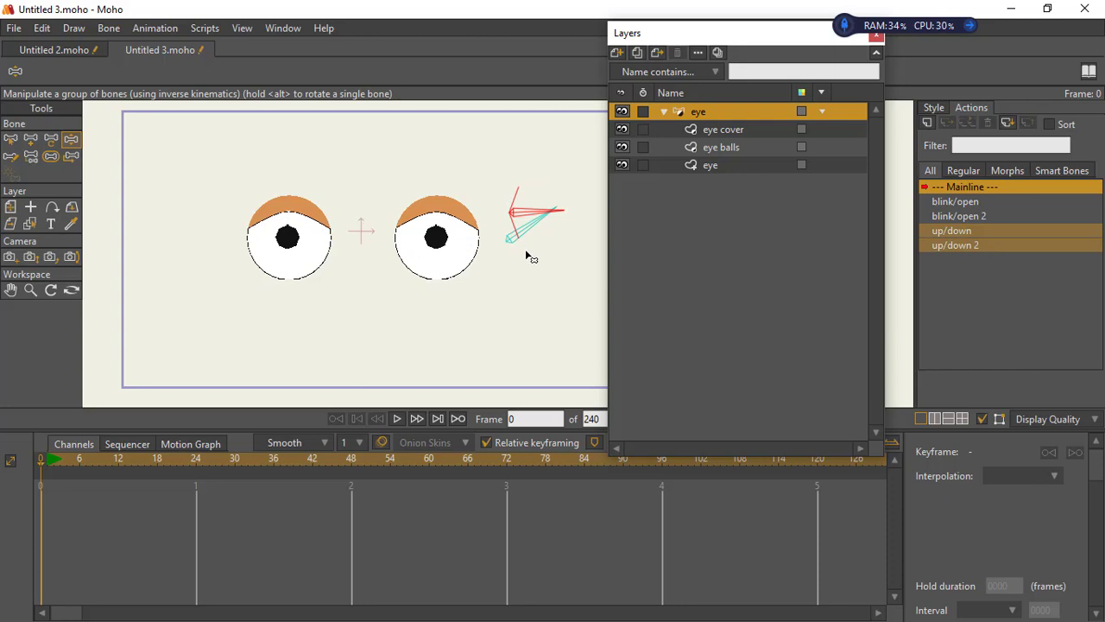
Deselect all bones, draw a short vertical bone just above the up/down bone and set its strength to 0
click(9, 138)
key(Return)
click(71, 139)
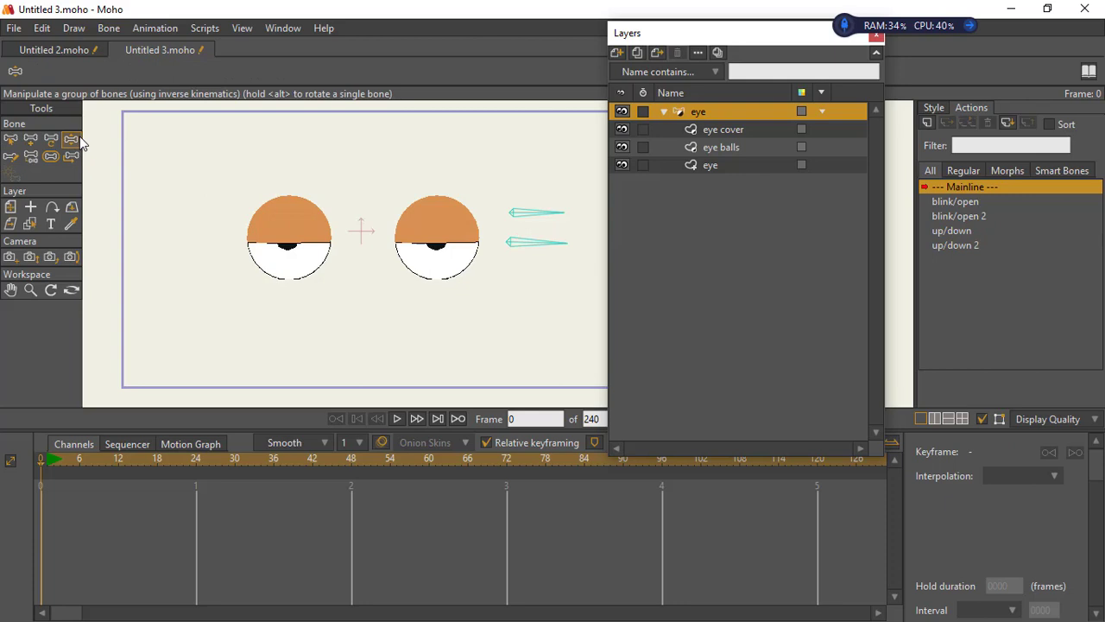
click(30, 140)
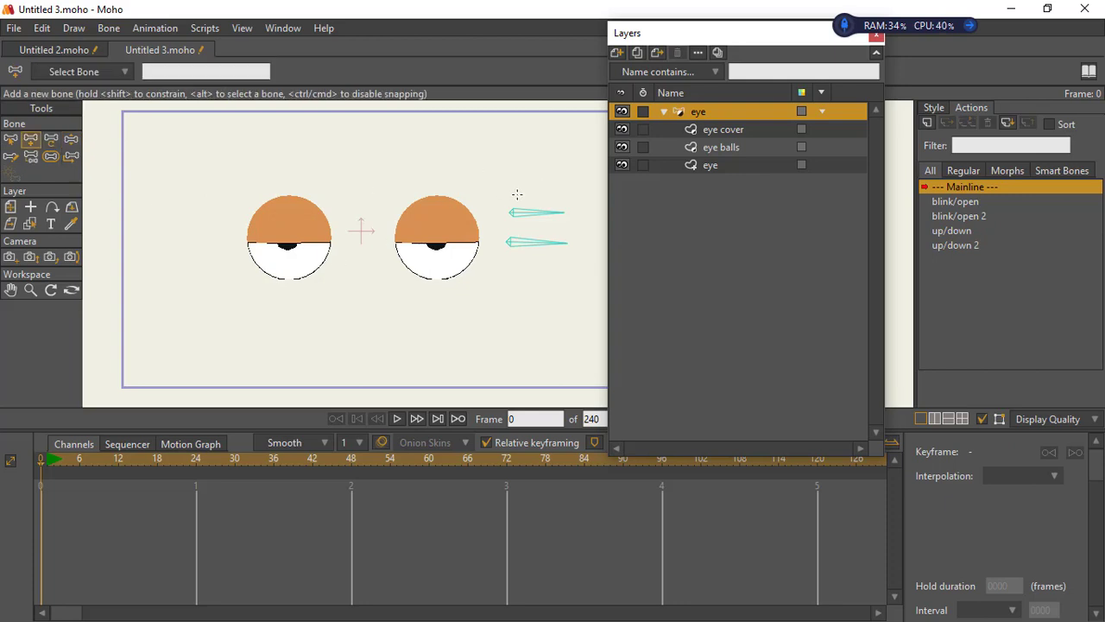
drag(516, 193, 513, 154)
click(51, 156)
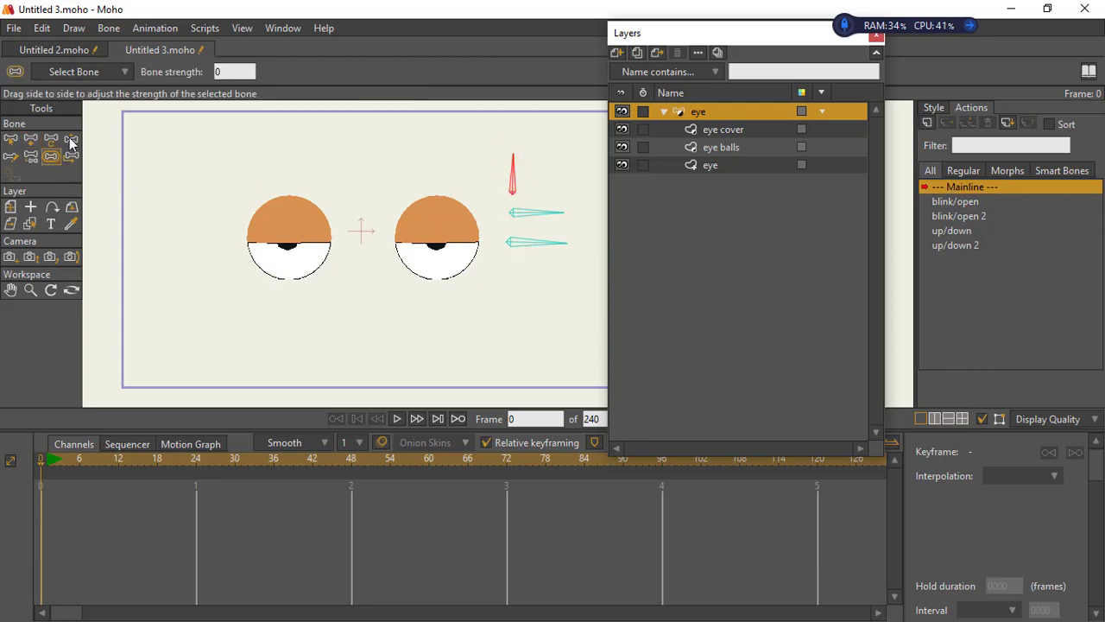
Enable angle constraints on the new vertical bone and name it lft /rt
click(10, 139)
click(110, 73)
click(94, 99)
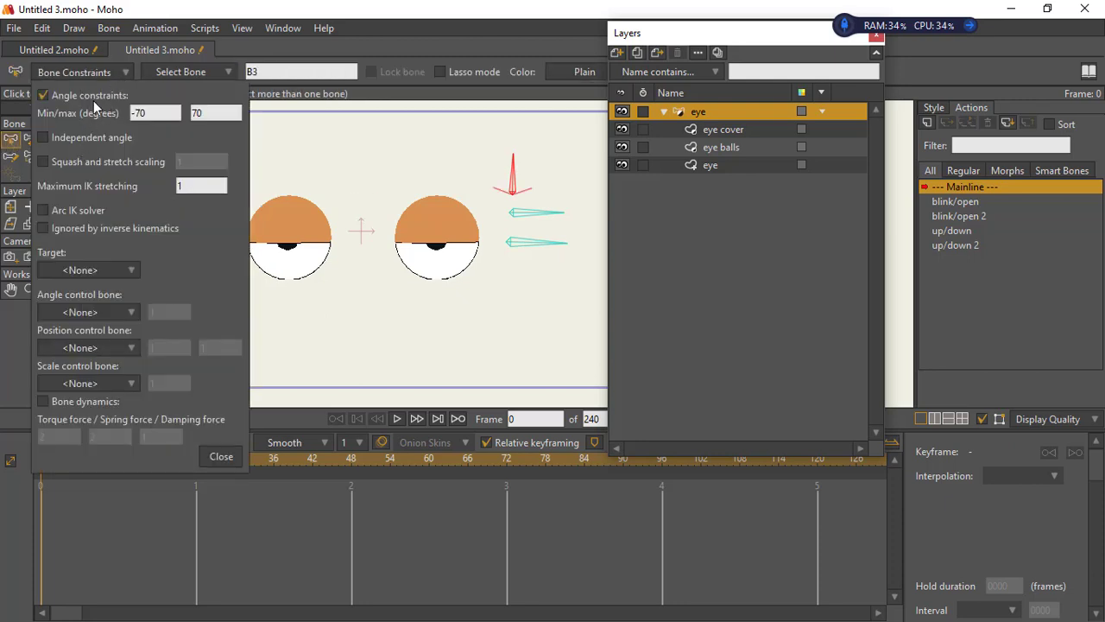
click(221, 455)
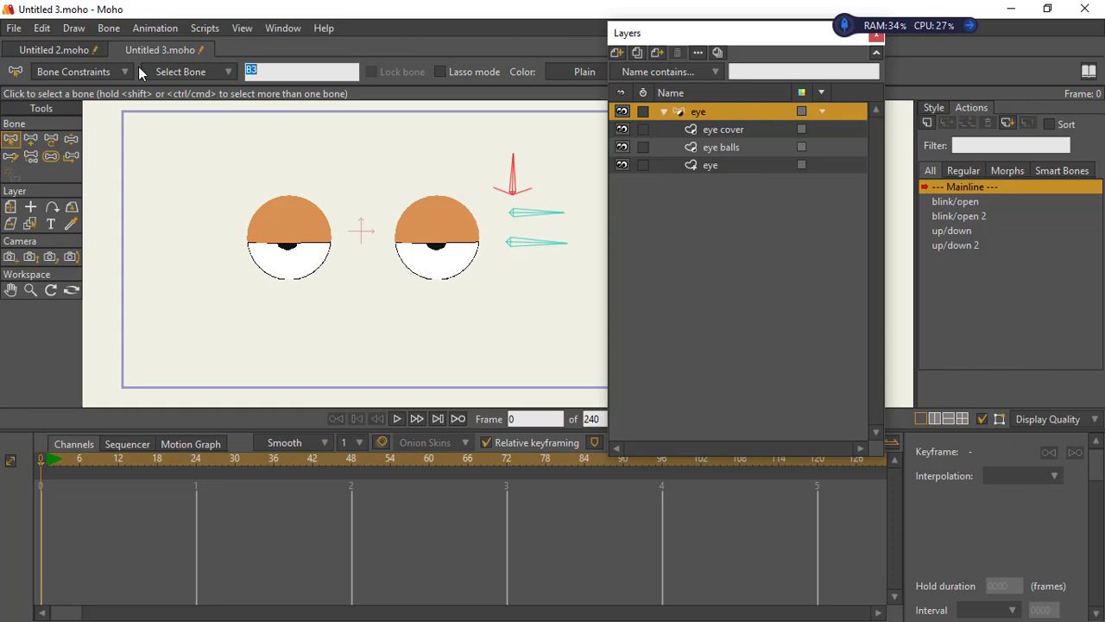
text(lft /rt)
key(Return)
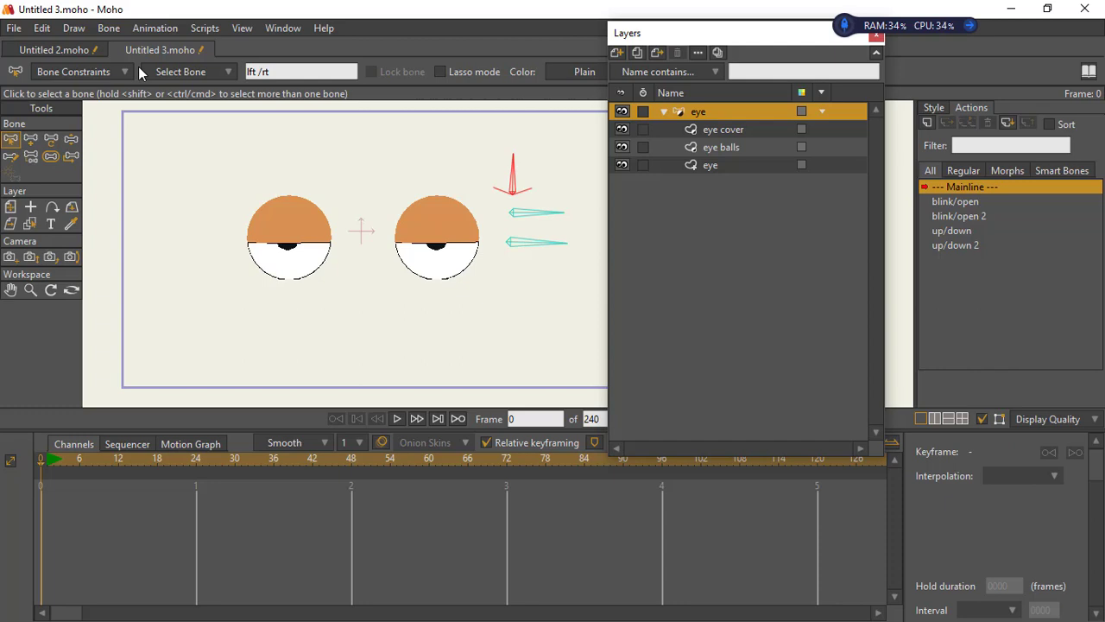
Create the lft /rt action and rotate the vertical bone to its right limit at frame 48
click(925, 126)
click(561, 373)
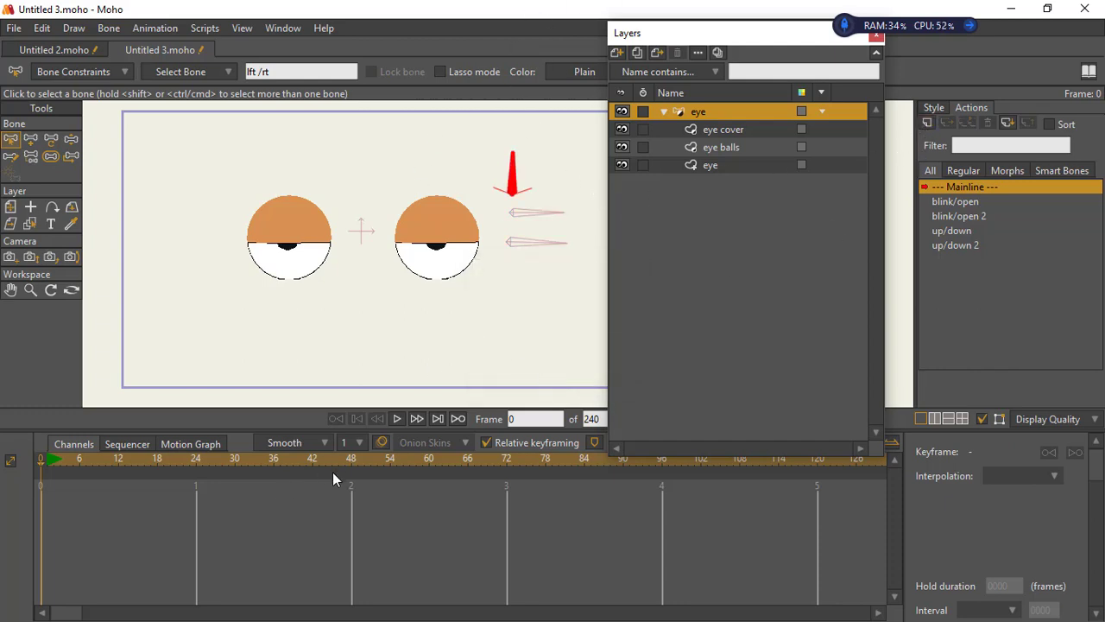
click(353, 462)
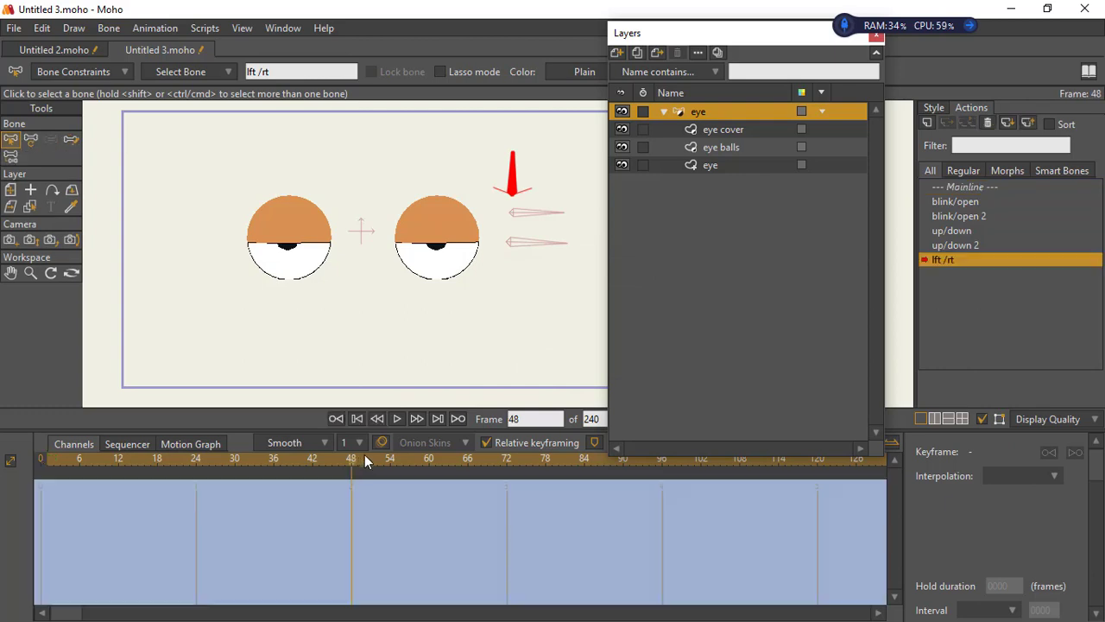
click(30, 138)
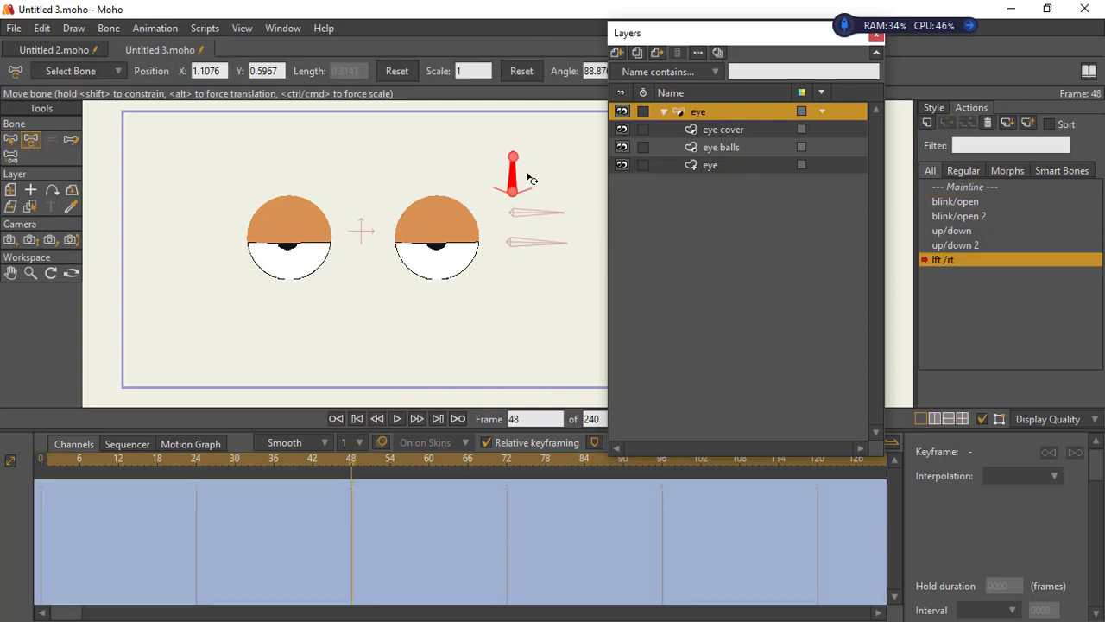
drag(520, 178, 550, 180)
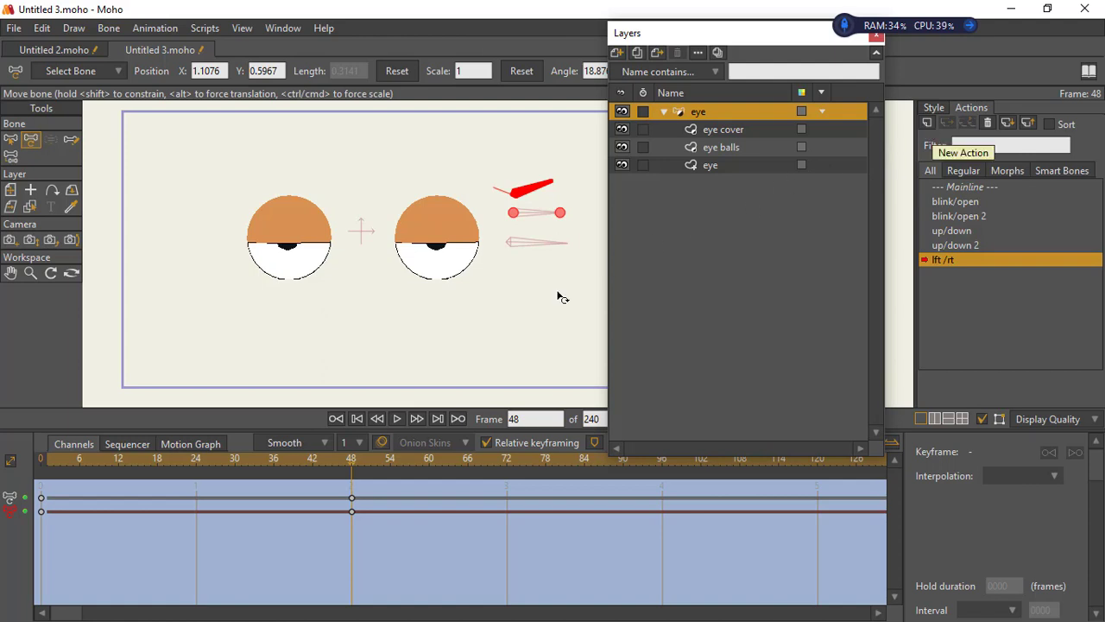
Move the eye balls layer horizontally to the right at frame 48 of the lft /rt action and reactivate the Mainline
click(717, 147)
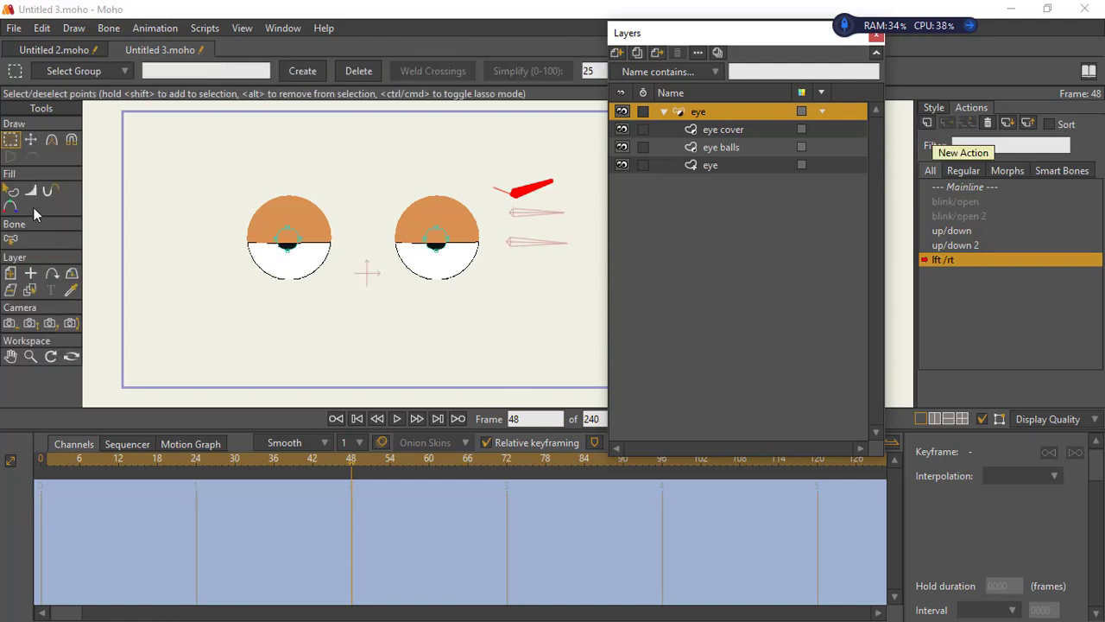
click(10, 273)
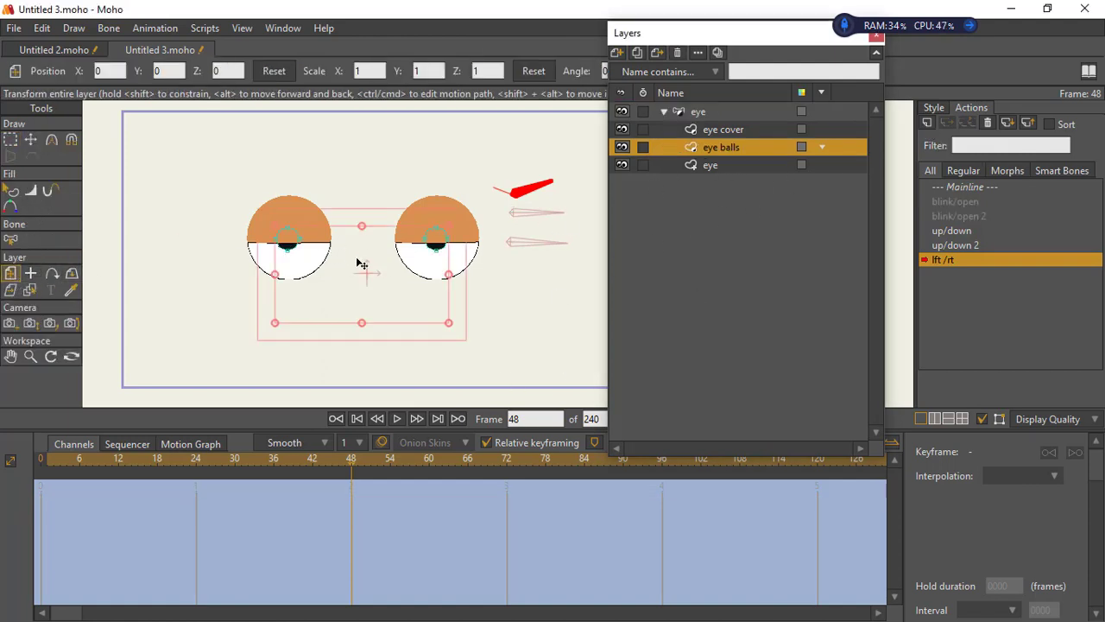
drag(361, 264, 400, 259)
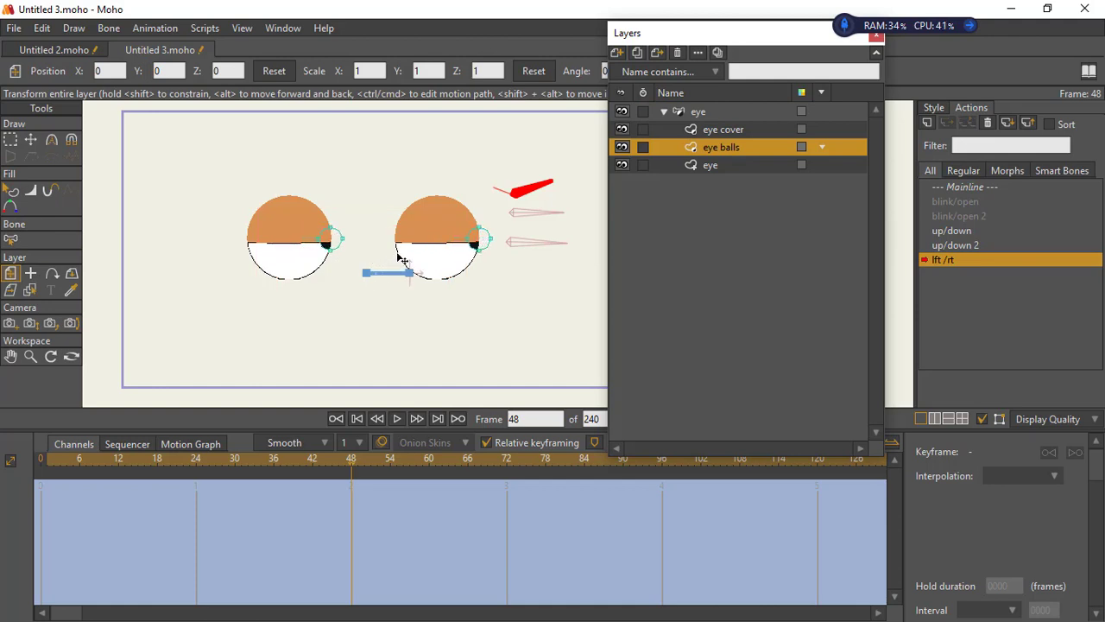
double_click(960, 186)
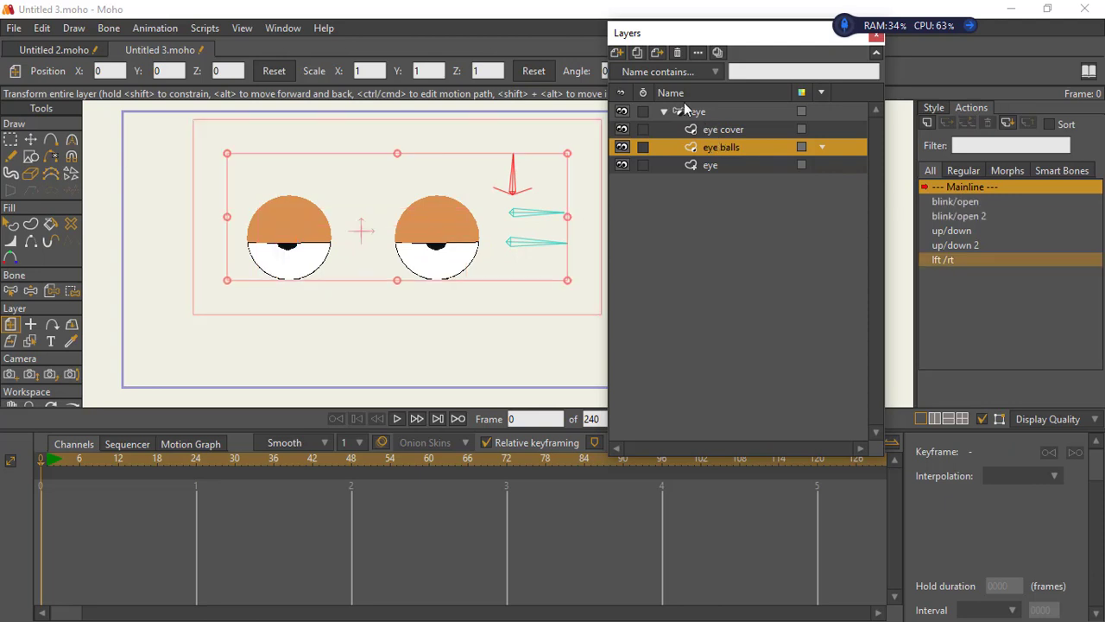
Create a second smart bone action named lft /rt 2 for the vertical bone on the eye bone layer
click(697, 111)
click(937, 123)
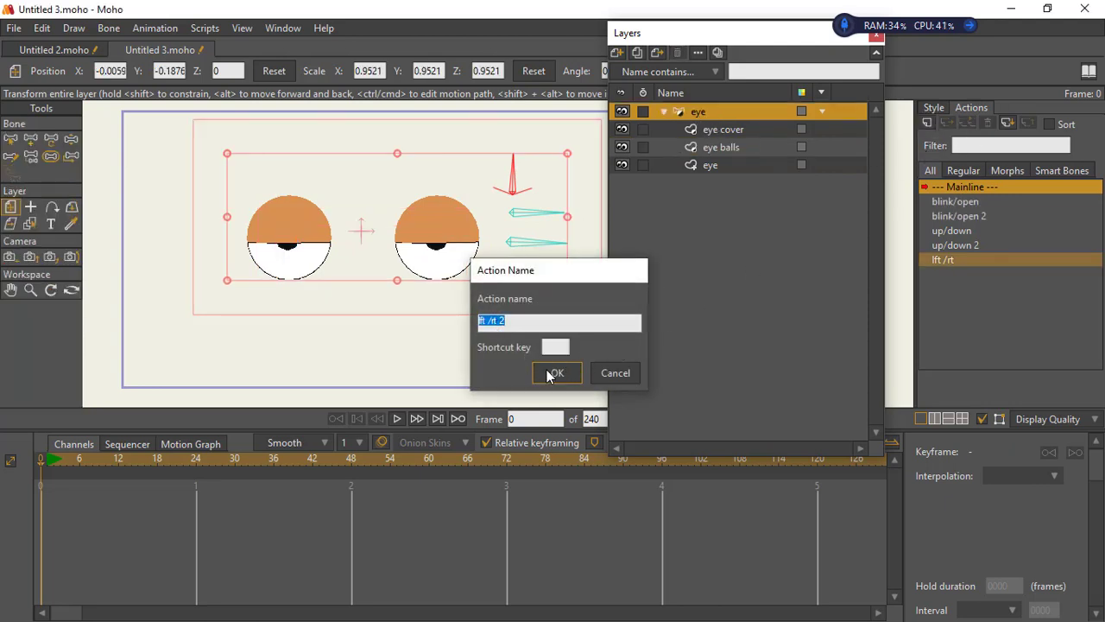
click(556, 372)
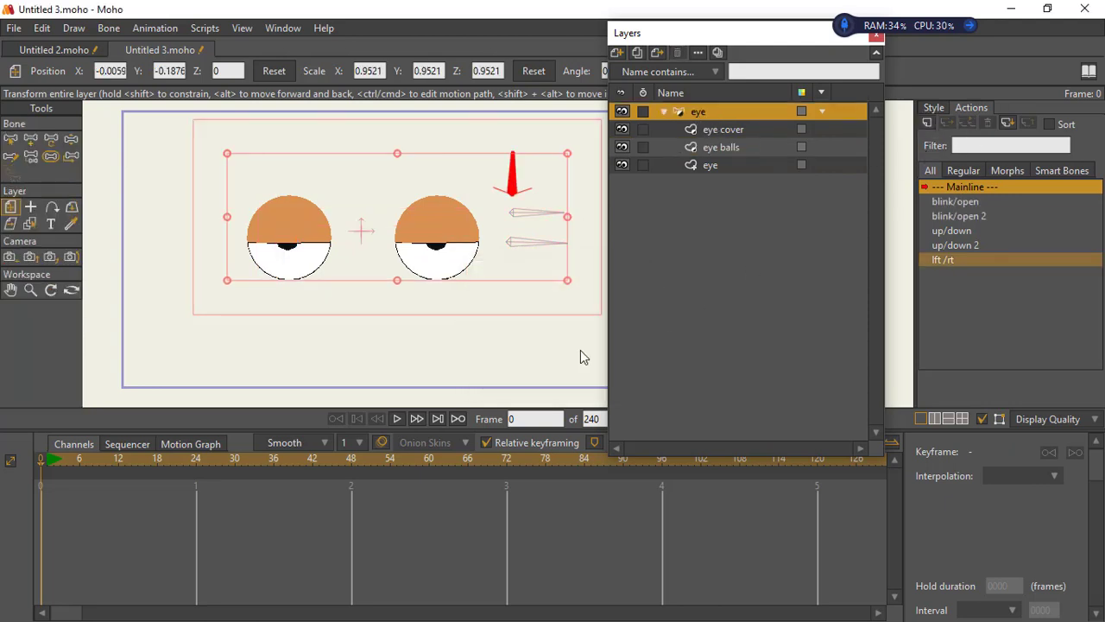
Move the eye balls layer horizontally to the left at frame 48 of the lft /rt 2 action and reactivate the Mainline
click(354, 459)
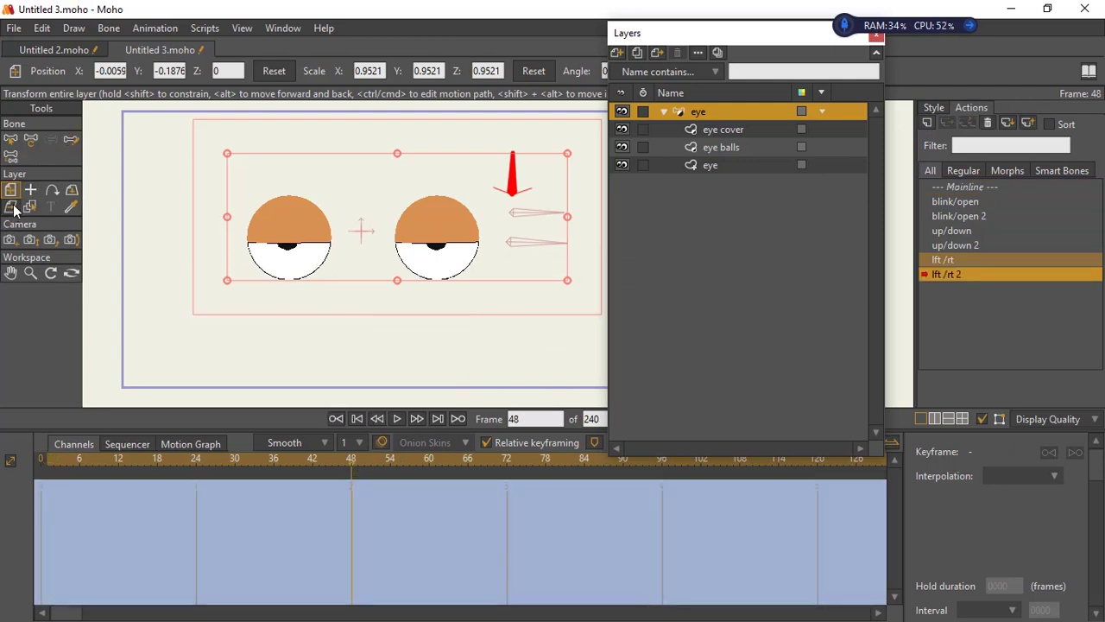
click(709, 150)
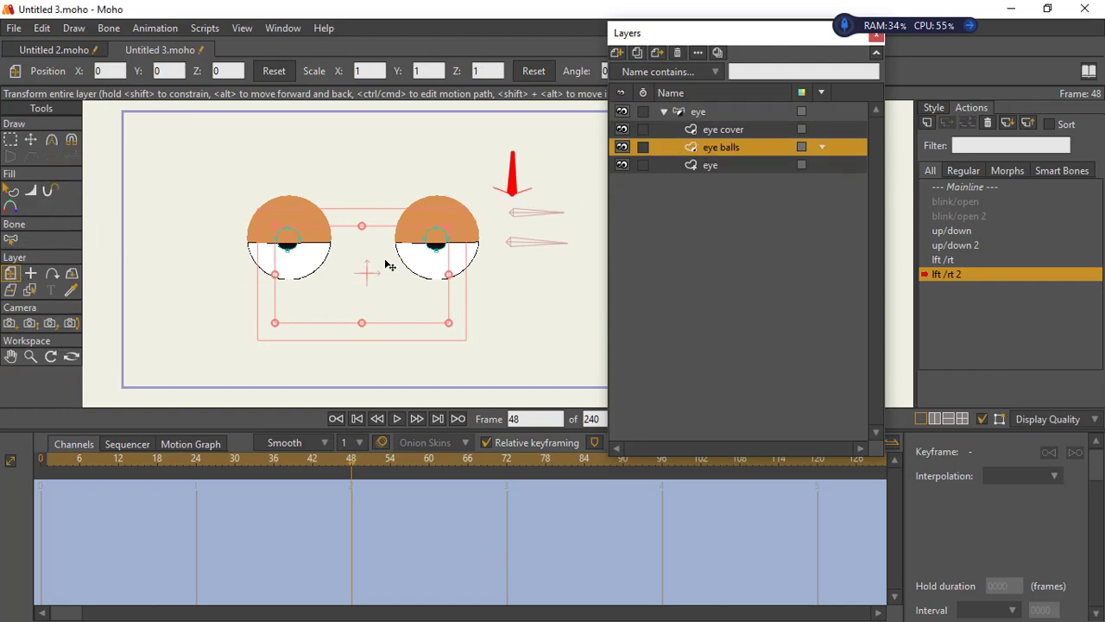
drag(383, 272, 342, 273)
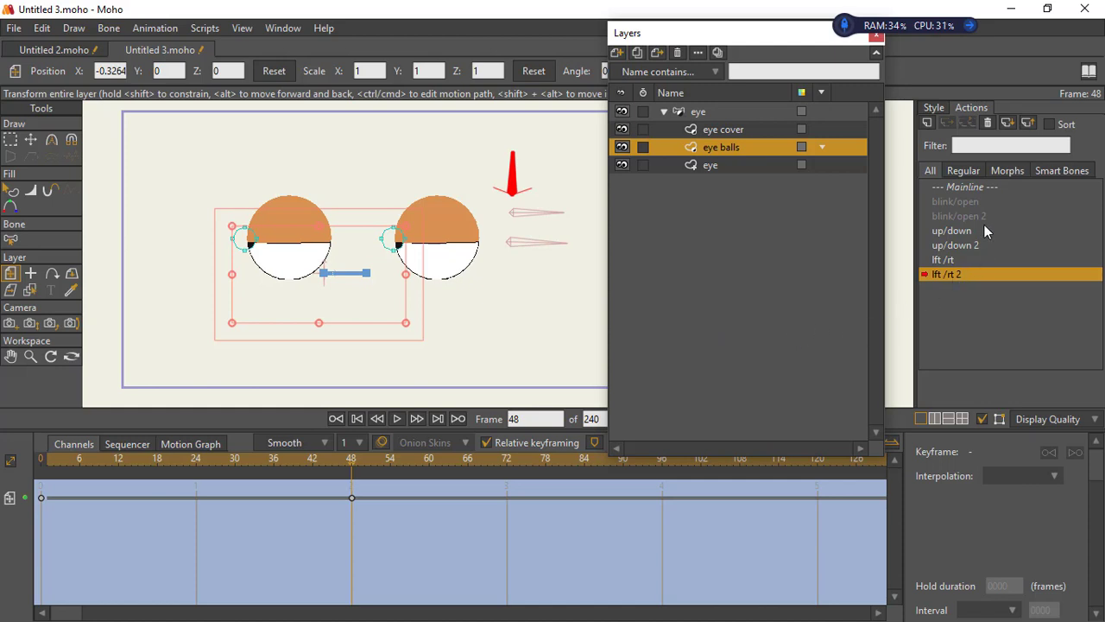
click(969, 189)
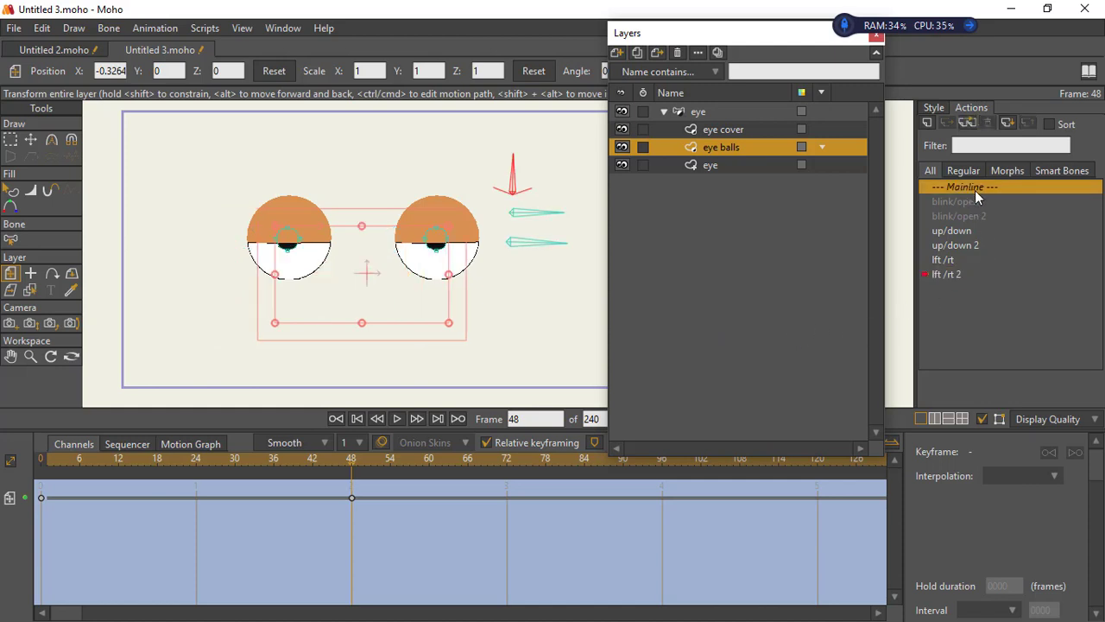
click(932, 106)
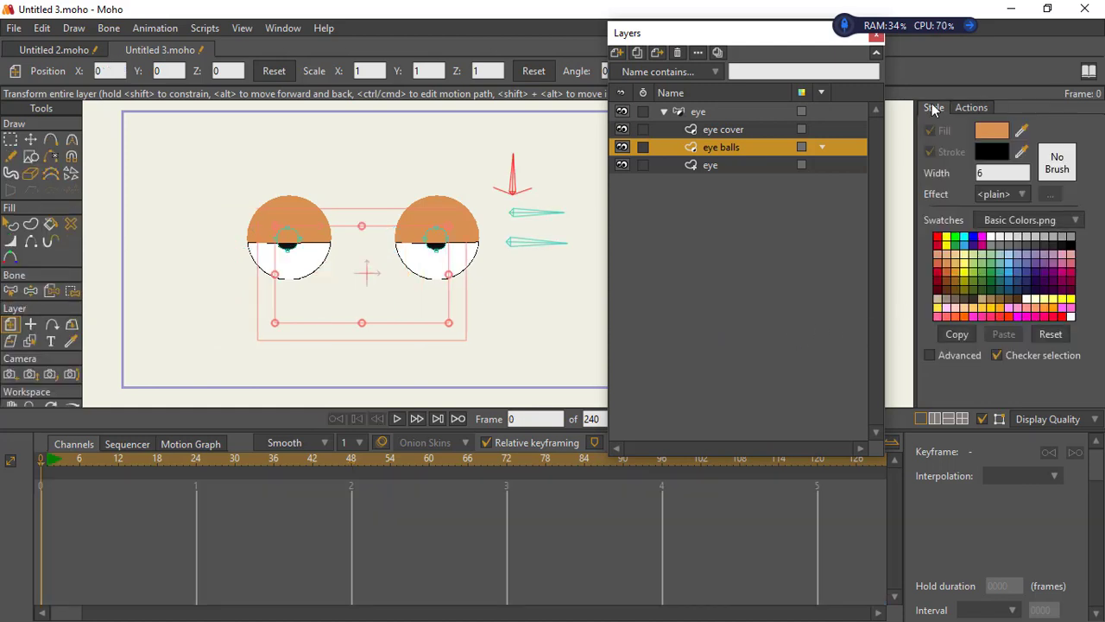
click(967, 108)
Show the name labels of all three control bones on the eye bone layer and deselect the bones
click(701, 113)
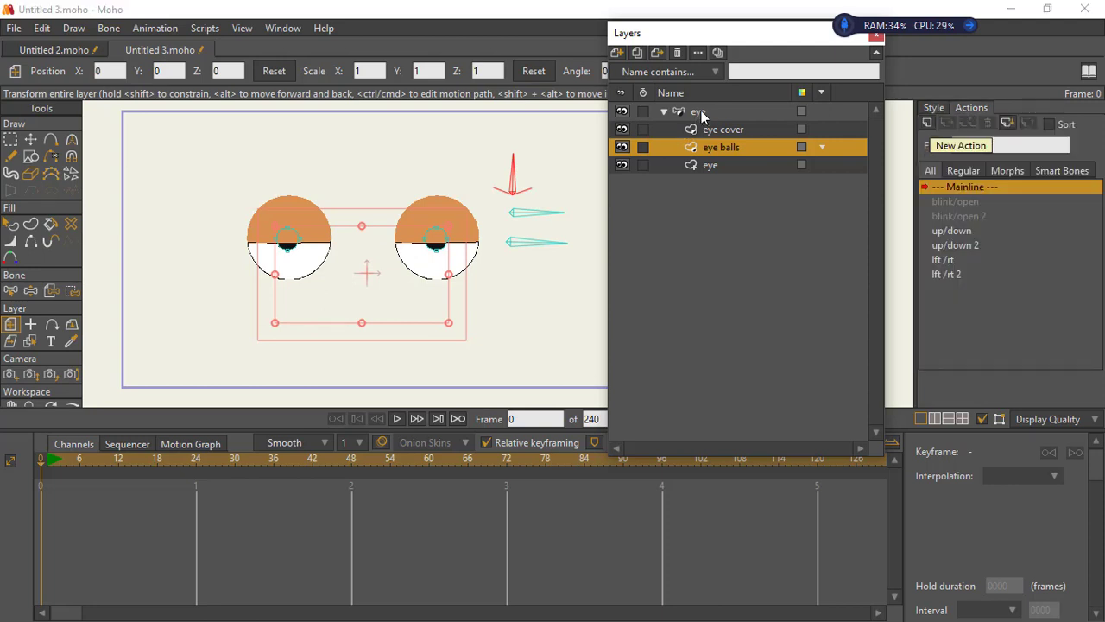
click(673, 115)
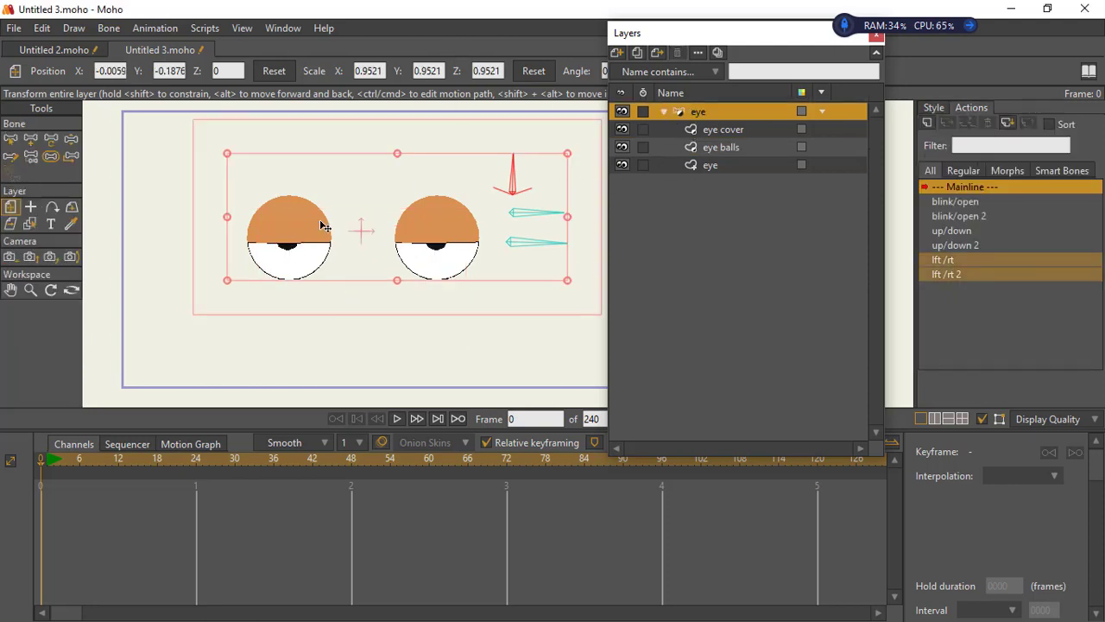
click(10, 139)
click(185, 158)
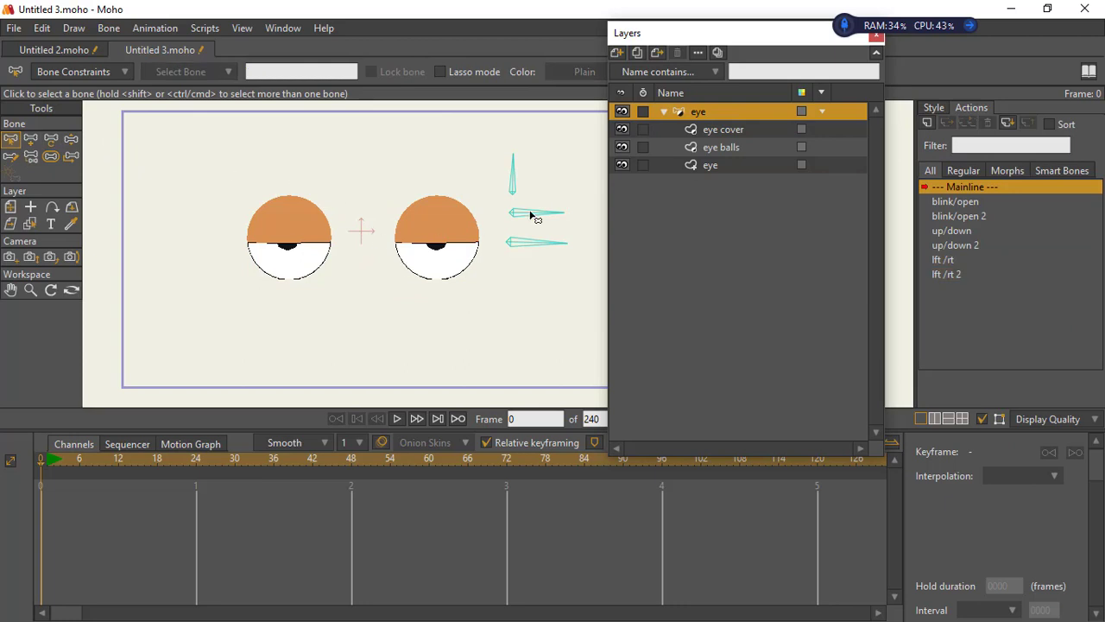
drag(679, 38, 766, 110)
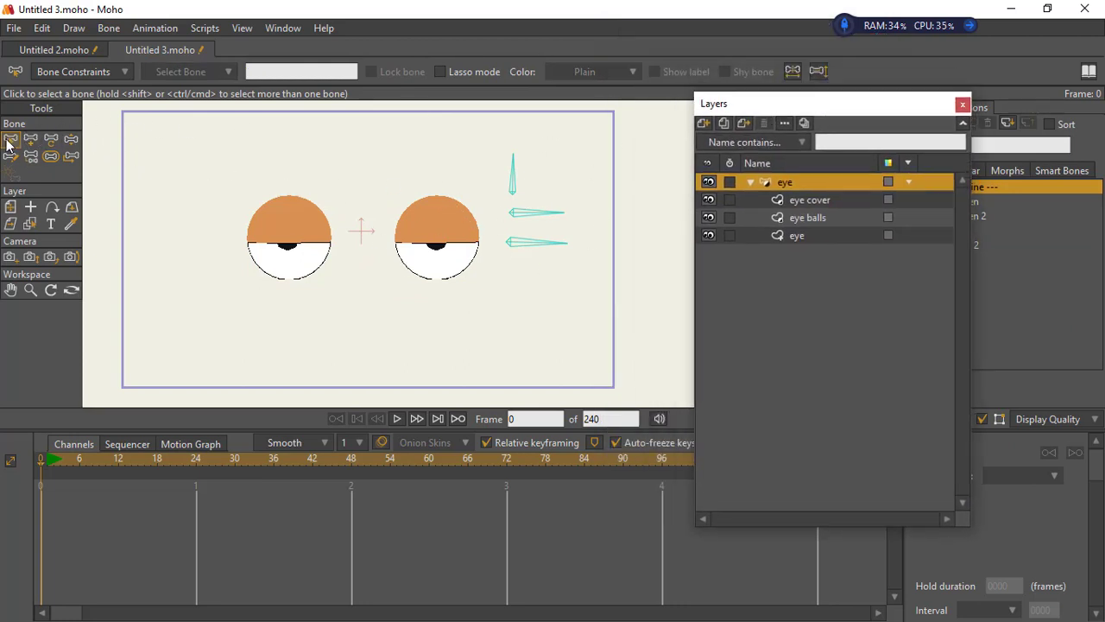
drag(486, 130, 616, 230)
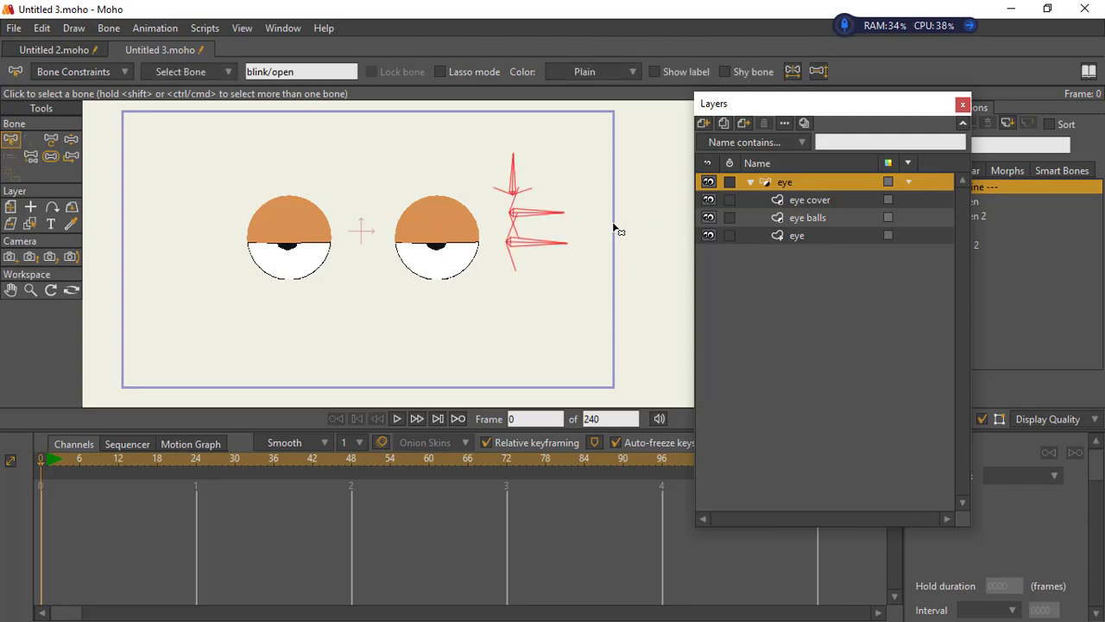
click(668, 69)
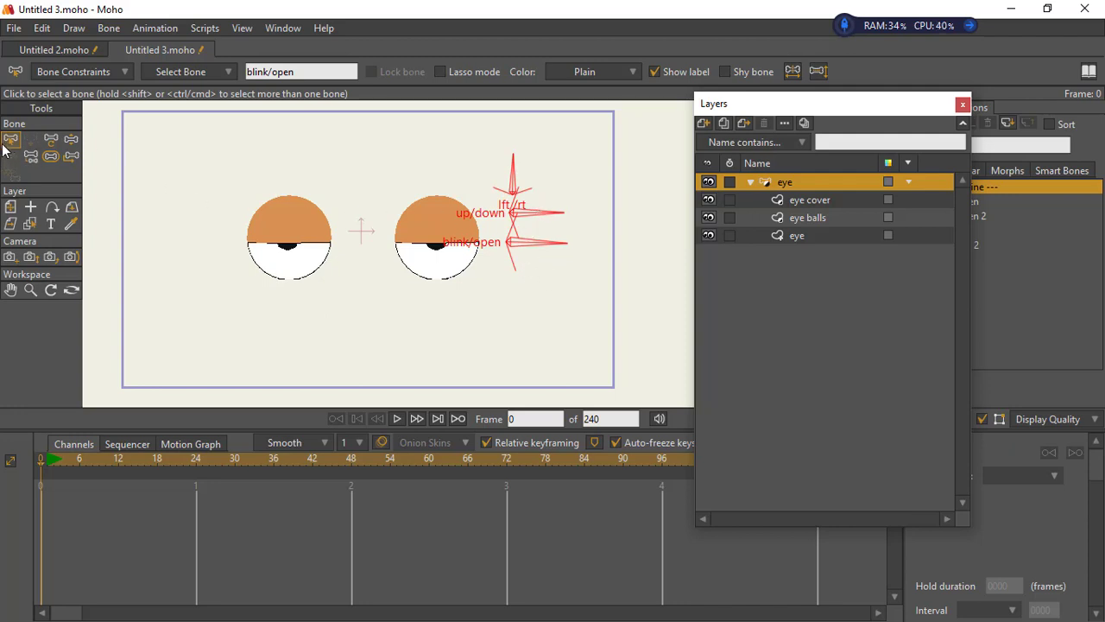
click(202, 185)
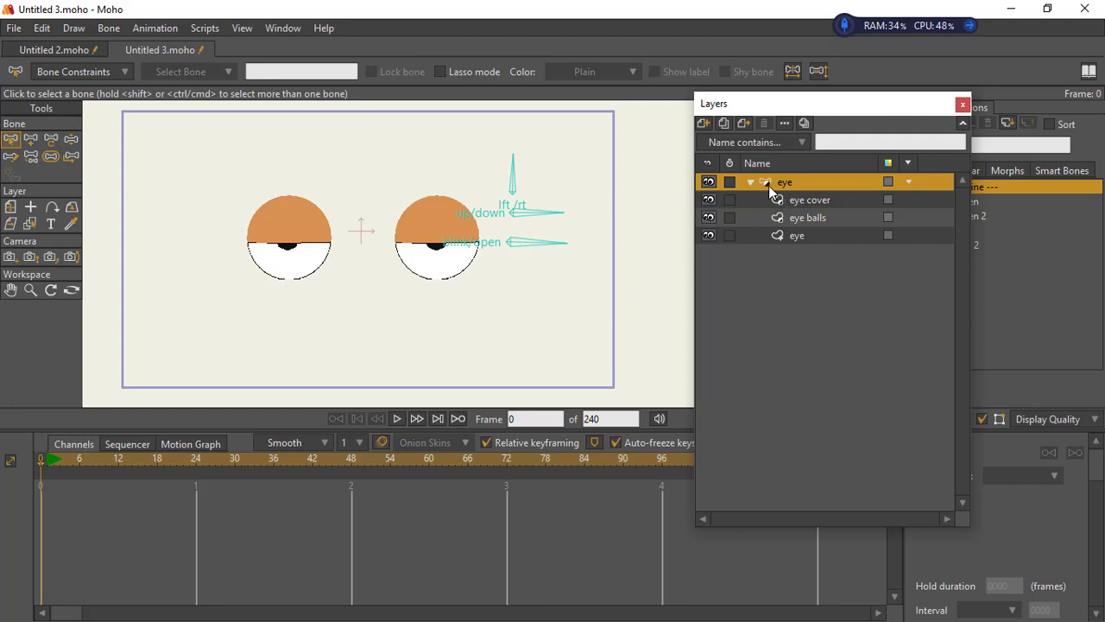
Test the leftward eye movement by rotating the lft /rt bone to the left
click(74, 142)
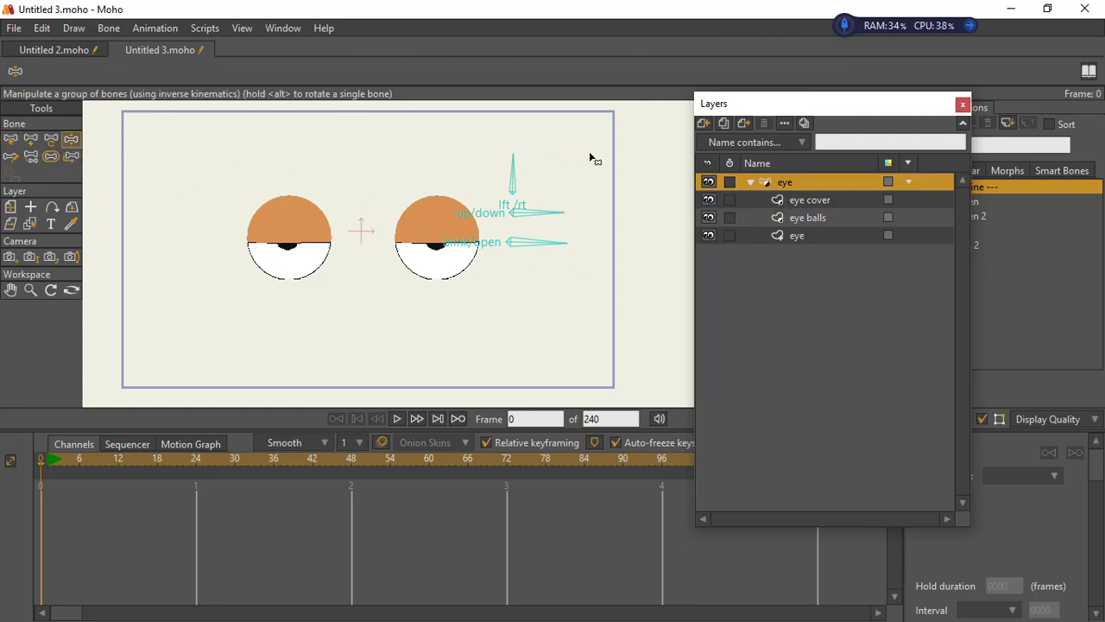
mouse_move(513, 169)
mouse_down()
mouse_move(538, 178)
mouse_move(464, 176)
mouse_move(426, 204)
mouse_move(440, 181)
mouse_move(429, 178)
mouse_move(436, 188)
mouse_move(505, 176)
mouse_up()
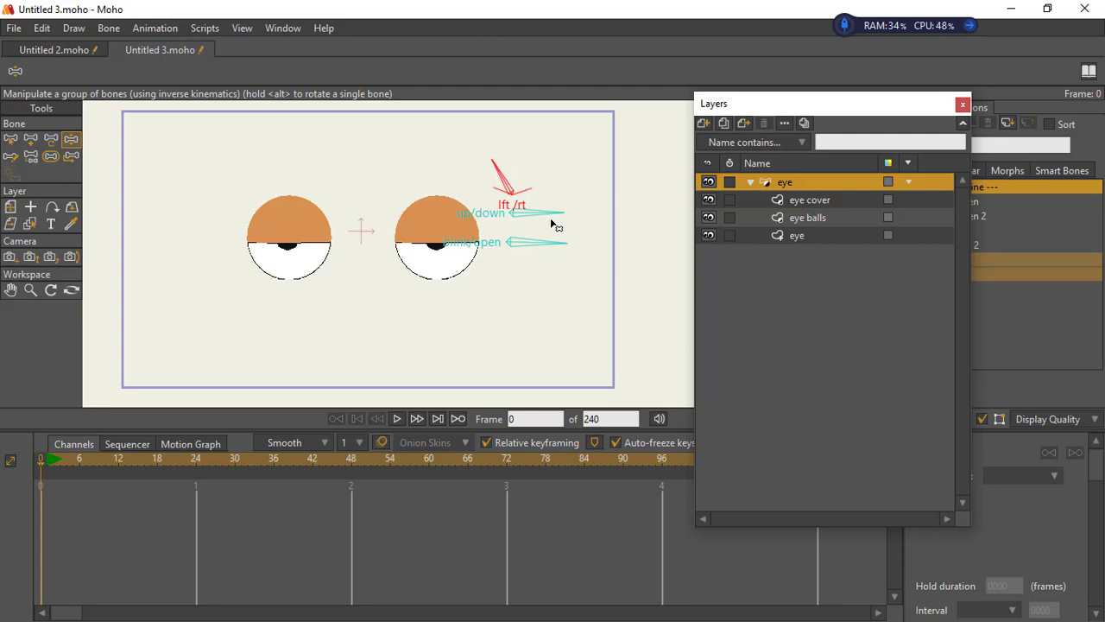
Rotate the lft /rt bone to its left limit at frame 48 of the lft /rt 2 action and reactivate the Mainline
drag(760, 106, 679, 64)
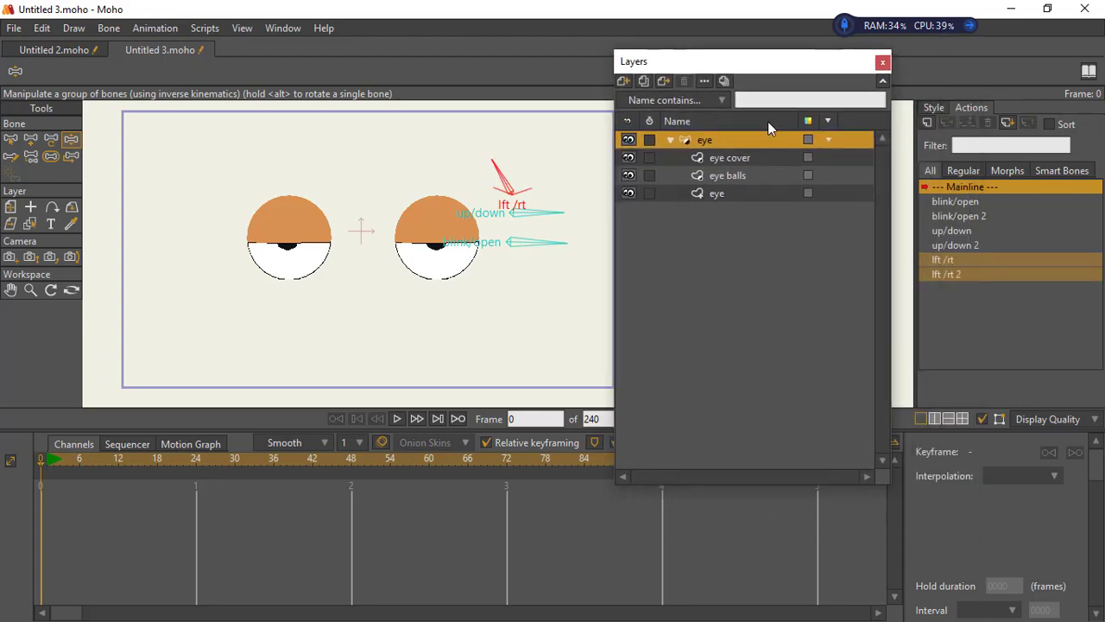
click(956, 275)
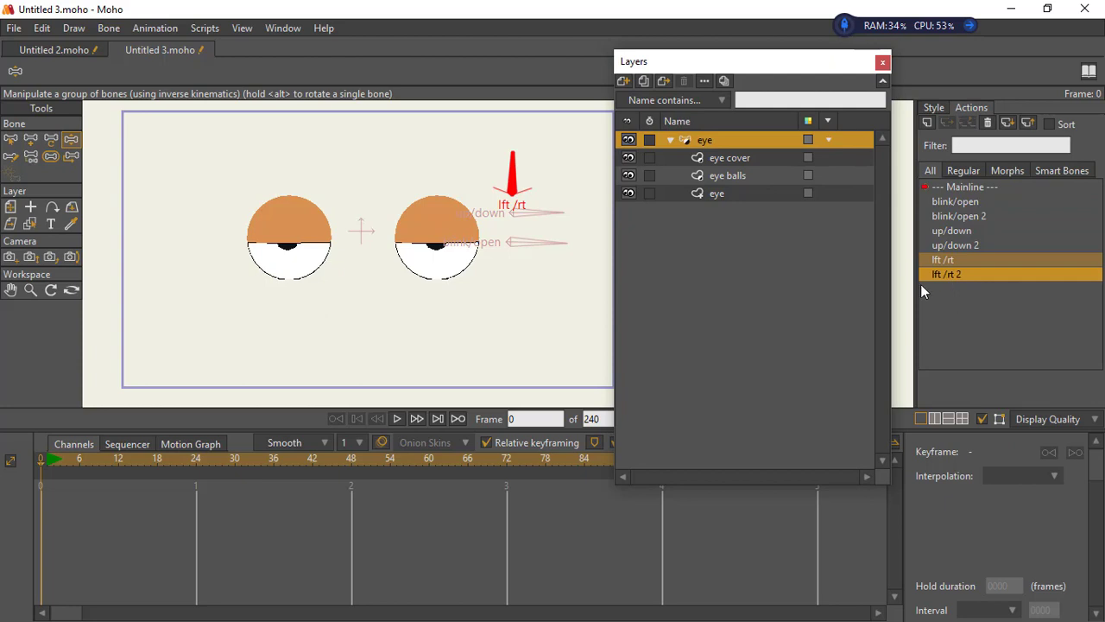
double_click(956, 274)
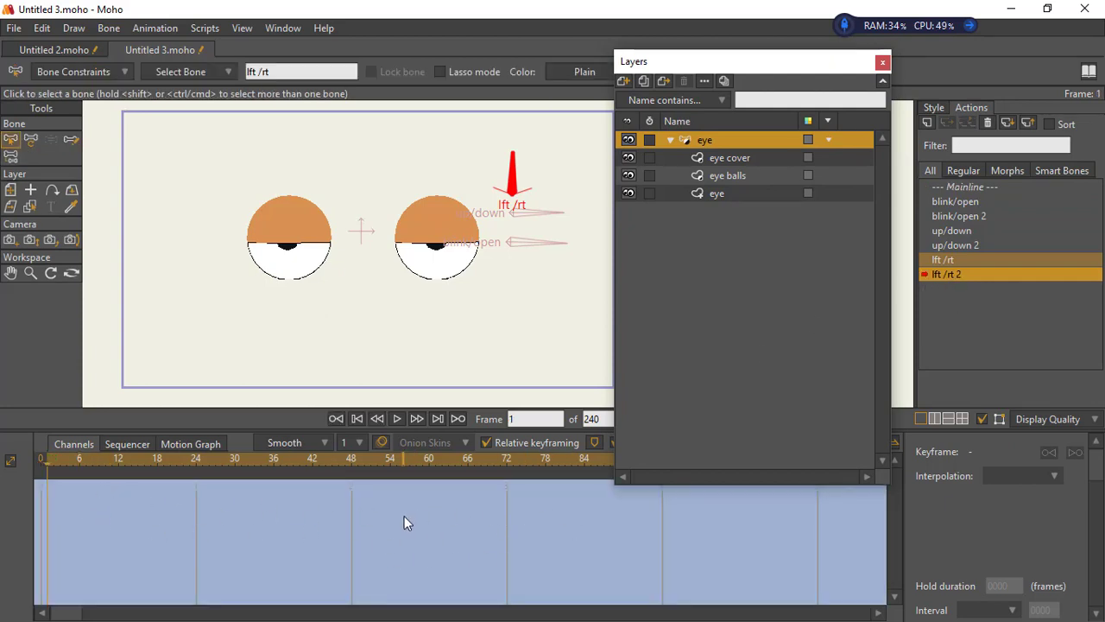
click(353, 460)
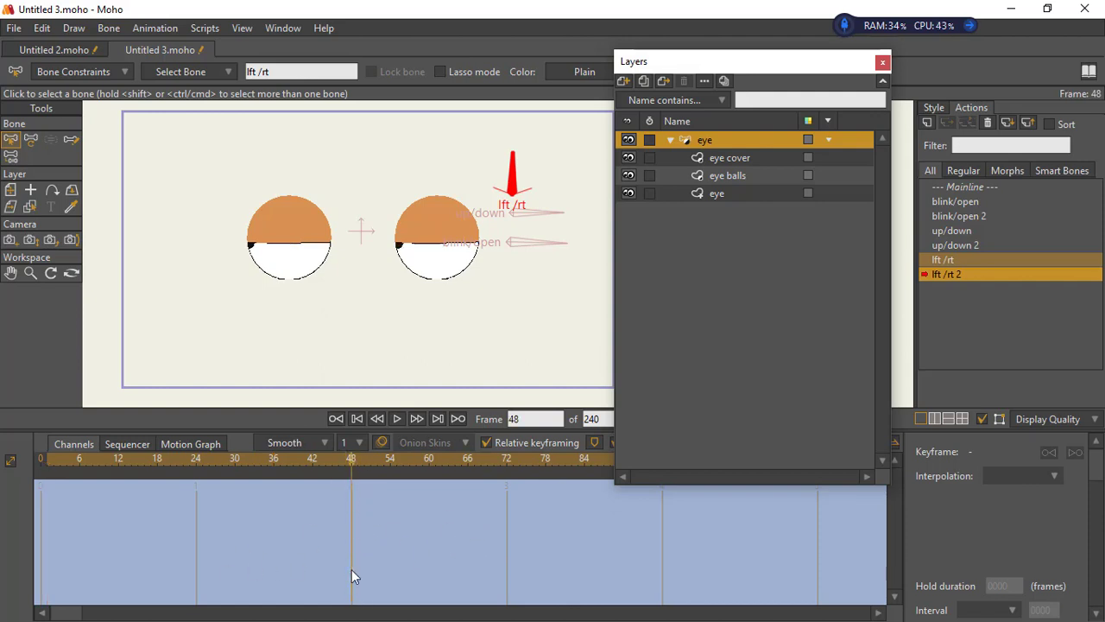
click(30, 141)
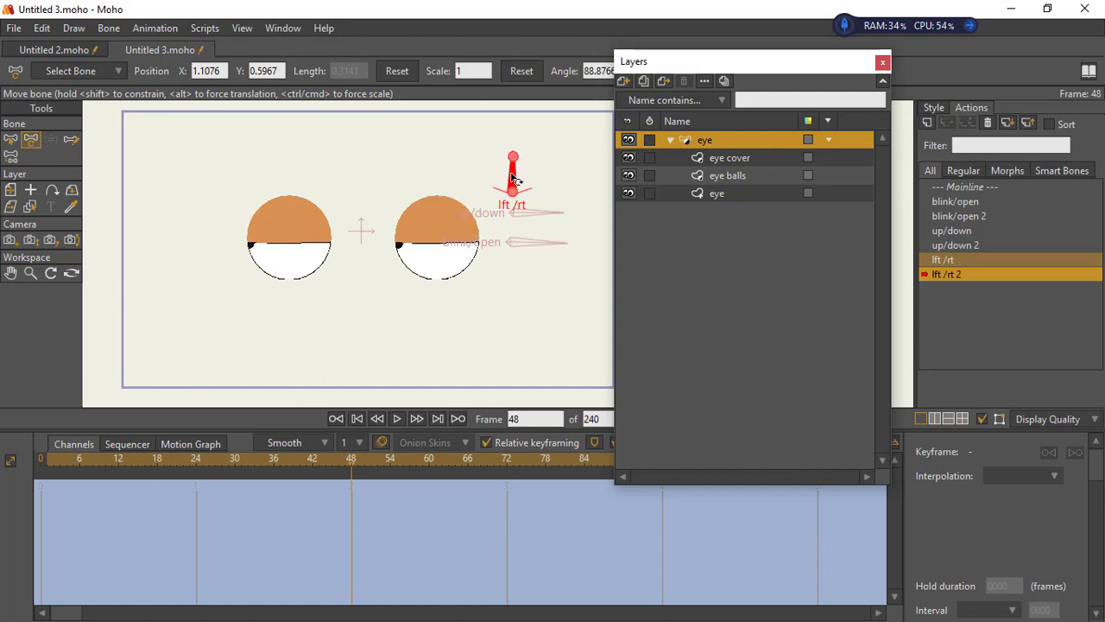
drag(512, 177, 425, 290)
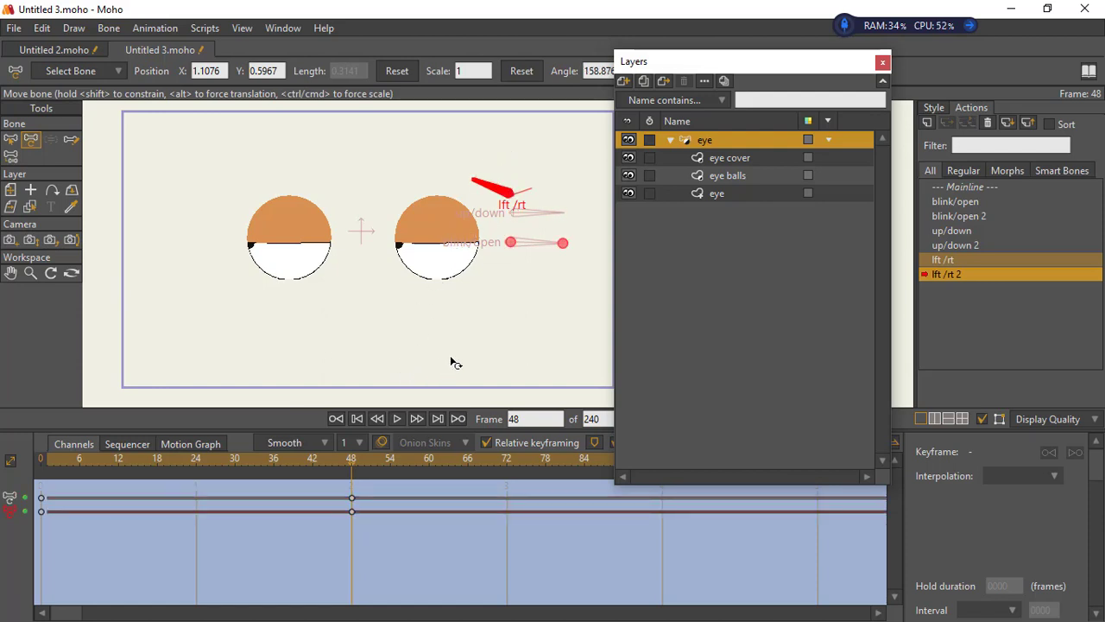
click(971, 187)
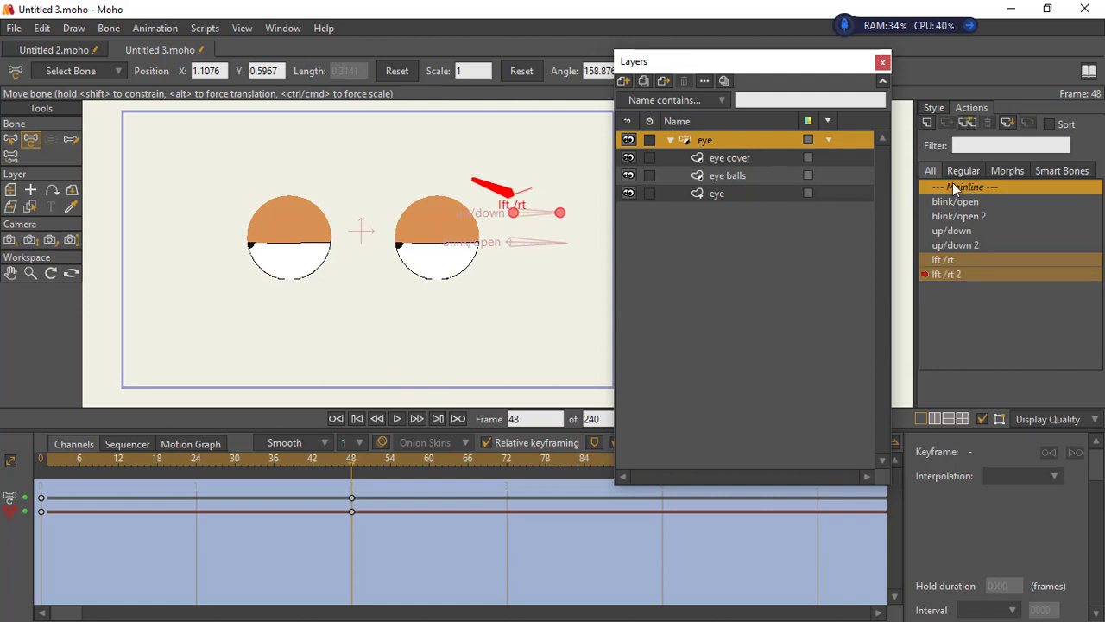
double_click(958, 187)
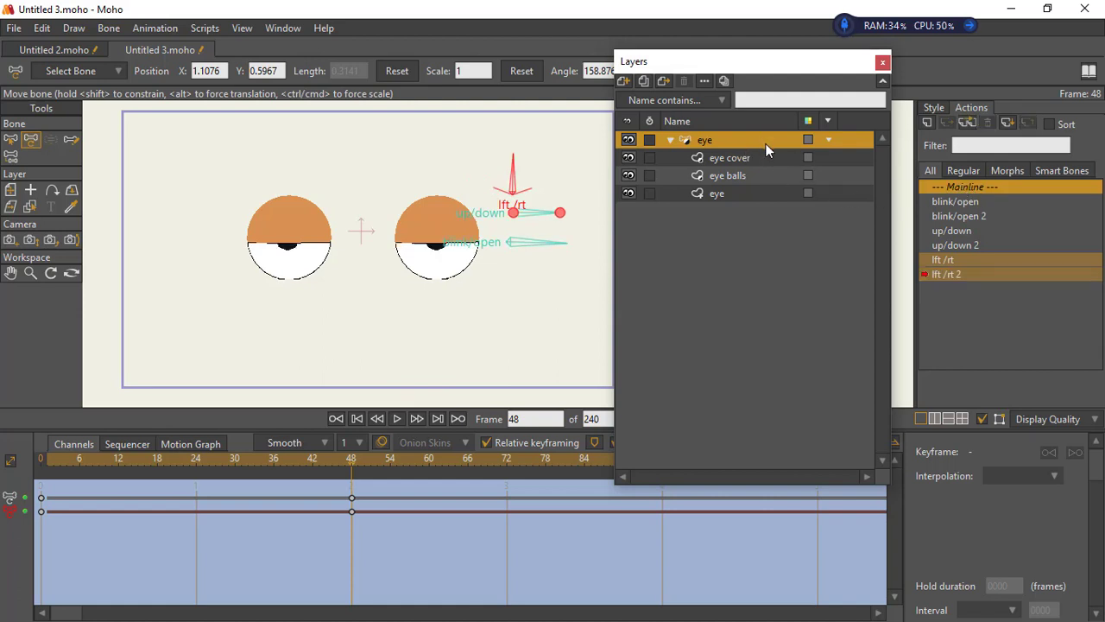
Test the eye rig by rotating the lft /rt, up/down and blink/open bones in both directions
key(z)
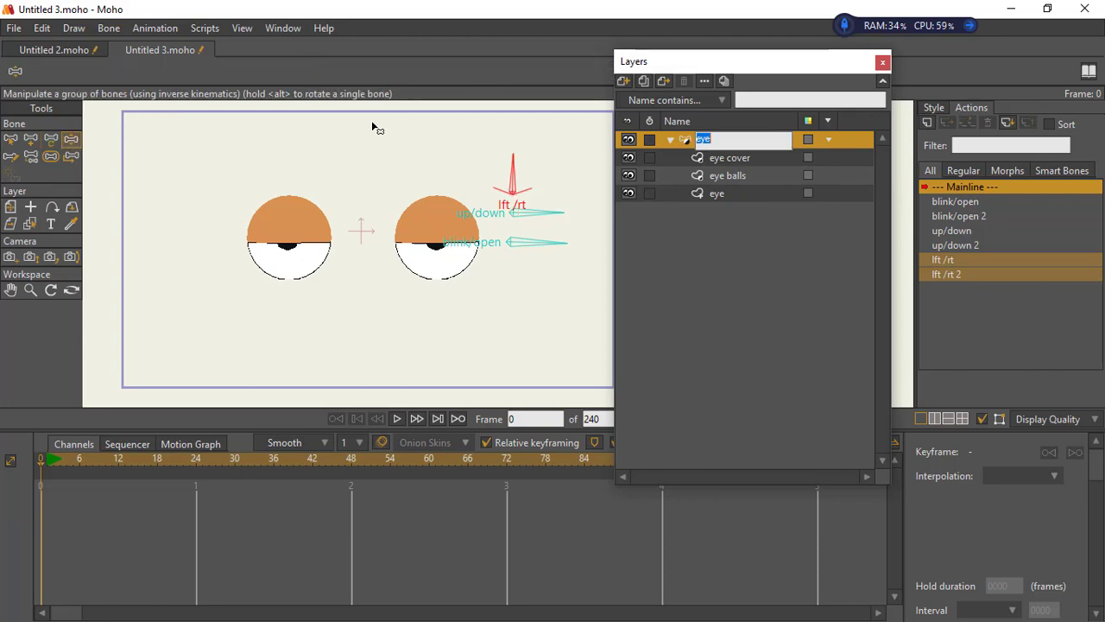
mouse_move(520, 177)
mouse_down()
mouse_move(461, 179)
mouse_move(547, 173)
mouse_move(511, 163)
mouse_up()
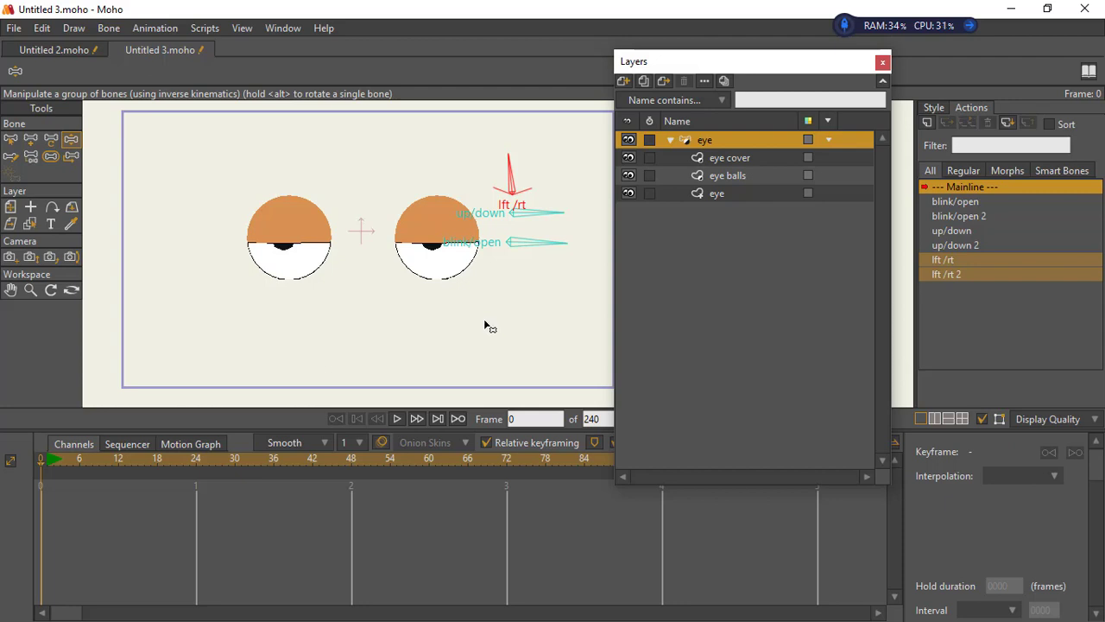
drag(513, 180, 542, 166)
mouse_move(553, 242)
mouse_down()
mouse_move(554, 184)
mouse_move(466, 182)
mouse_move(547, 189)
mouse_move(532, 192)
mouse_move(561, 216)
mouse_move(552, 177)
mouse_move(537, 254)
mouse_up()
mouse_move(542, 207)
mouse_down()
mouse_move(546, 226)
mouse_move(545, 209)
mouse_move(489, 300)
mouse_move(551, 207)
mouse_up()
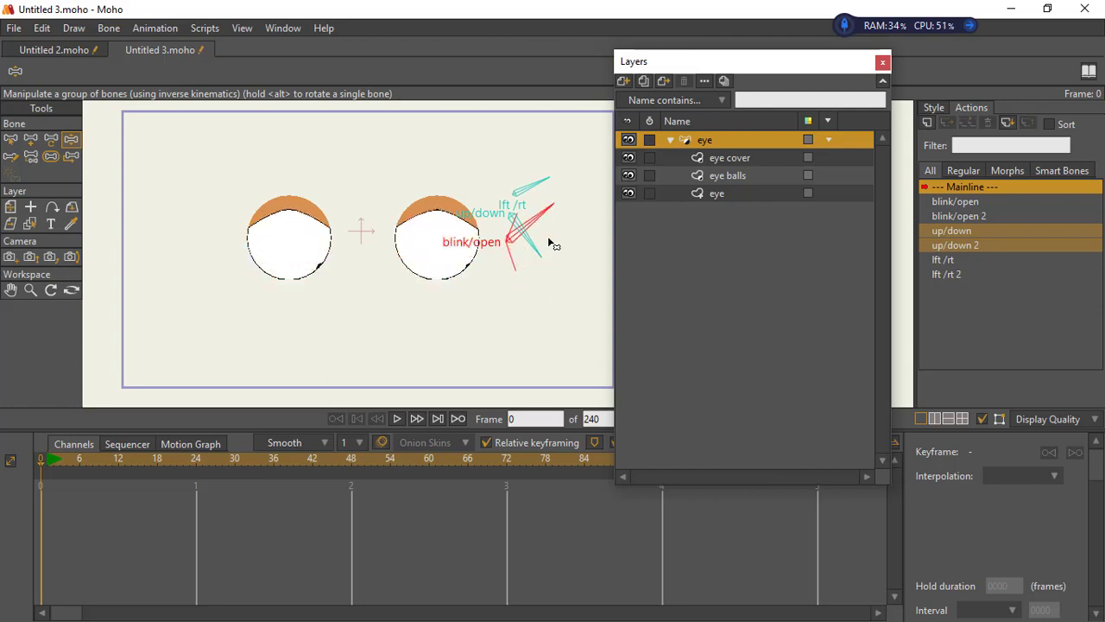
drag(534, 246, 493, 182)
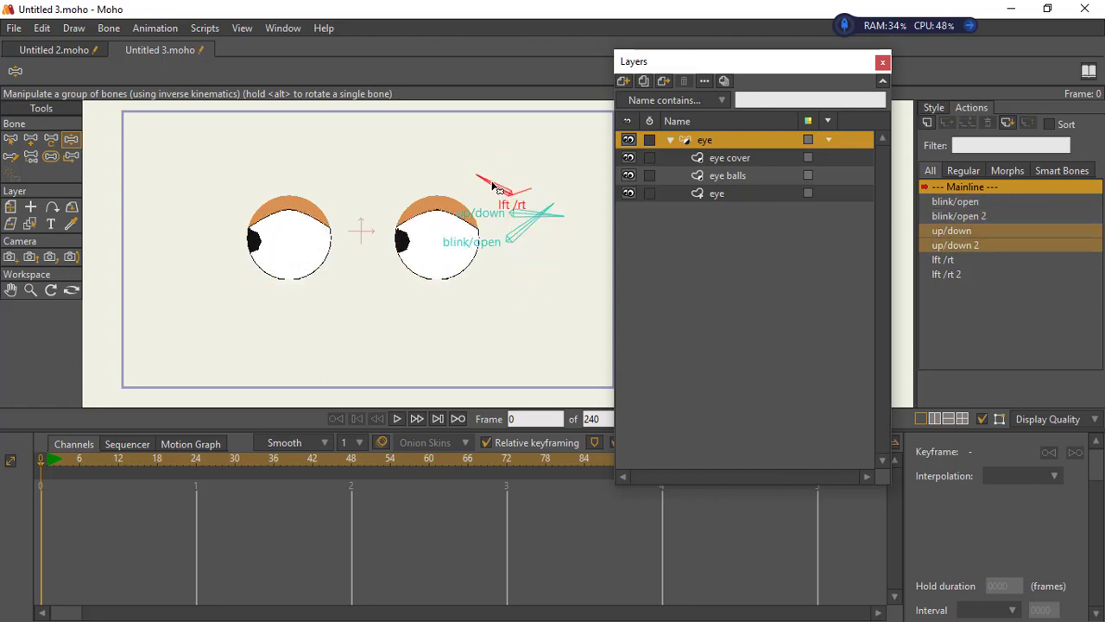
drag(529, 222, 537, 251)
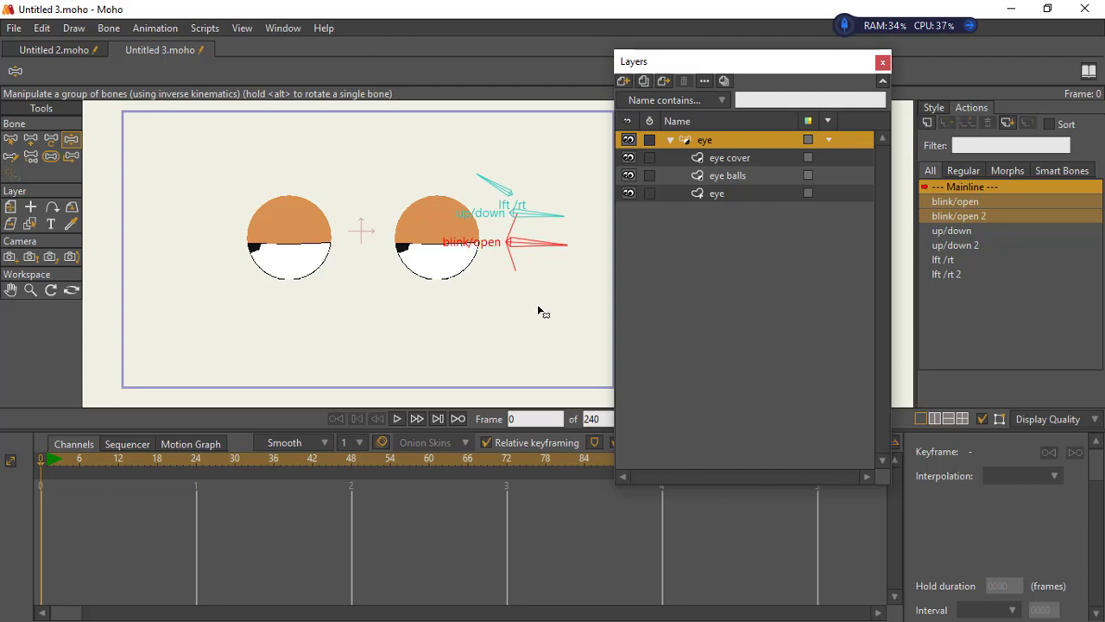
Deselect all bones and draw a short vertical bone just below the blink/open bone, undoing a first misdrawn attempt
click(31, 290)
drag(424, 279, 422, 316)
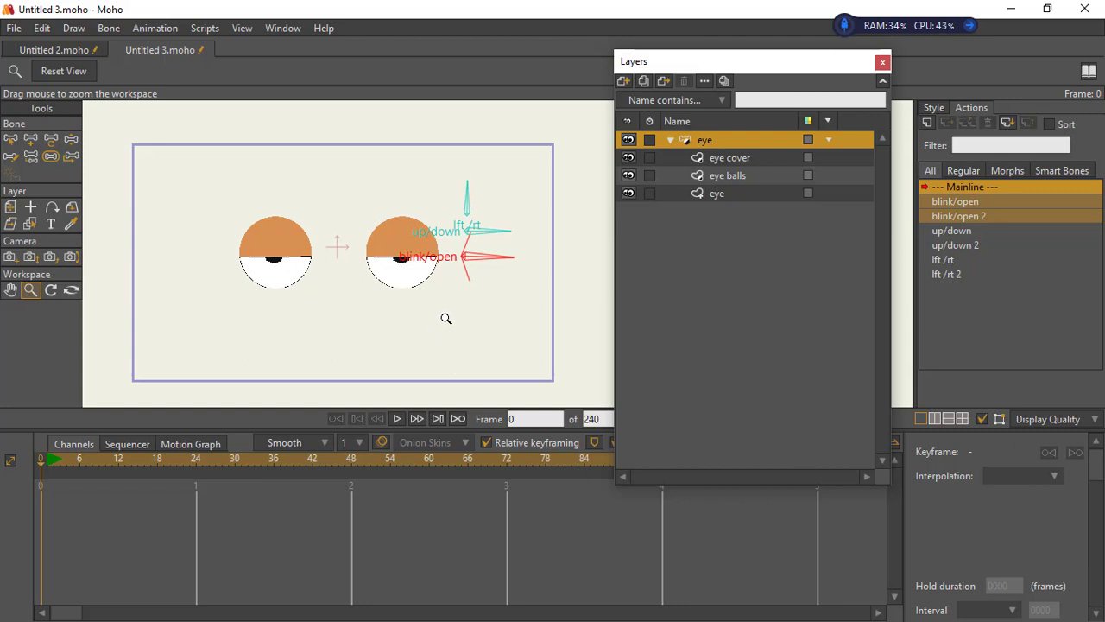
click(10, 138)
click(146, 165)
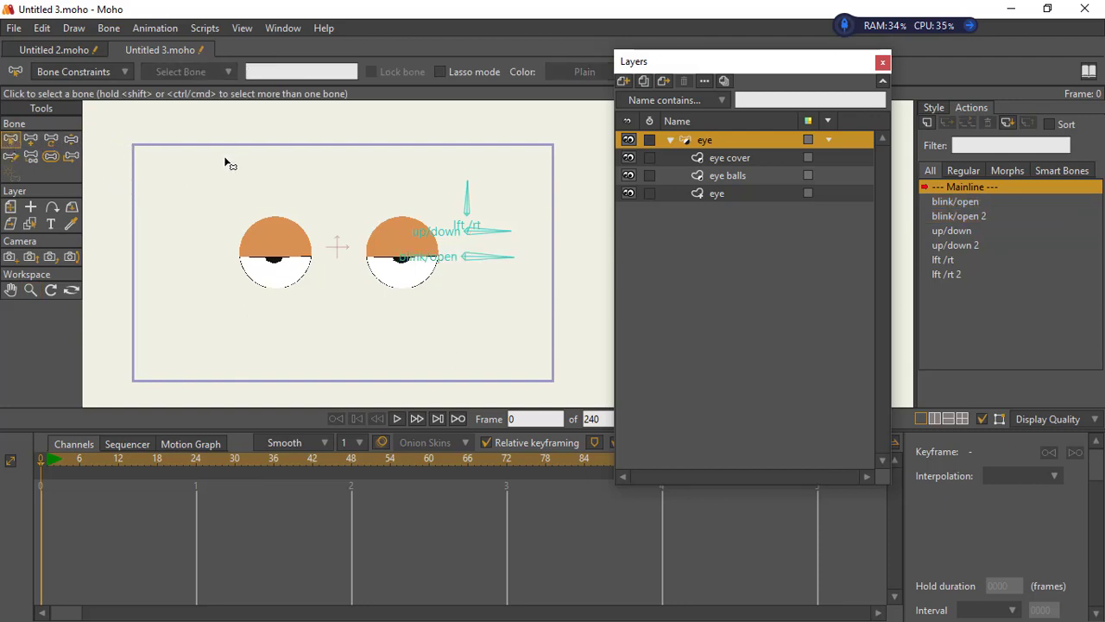
click(30, 141)
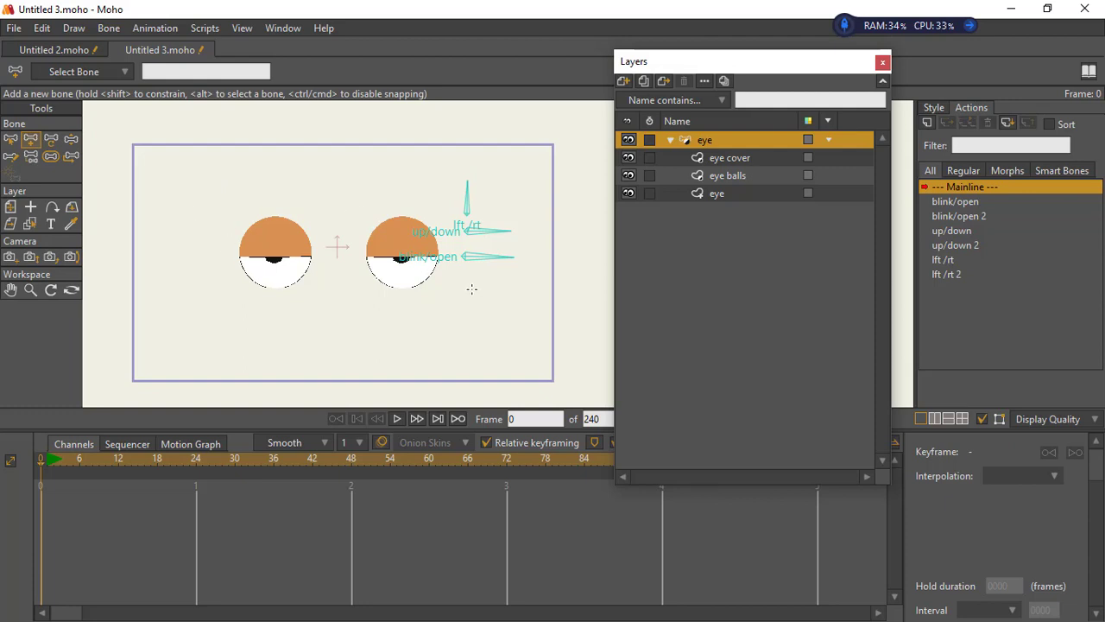
drag(471, 290, 481, 296)
key(ctrl+z)
drag(473, 306, 473, 265)
Name the new vertical bone below blink/open squich
click(12, 140)
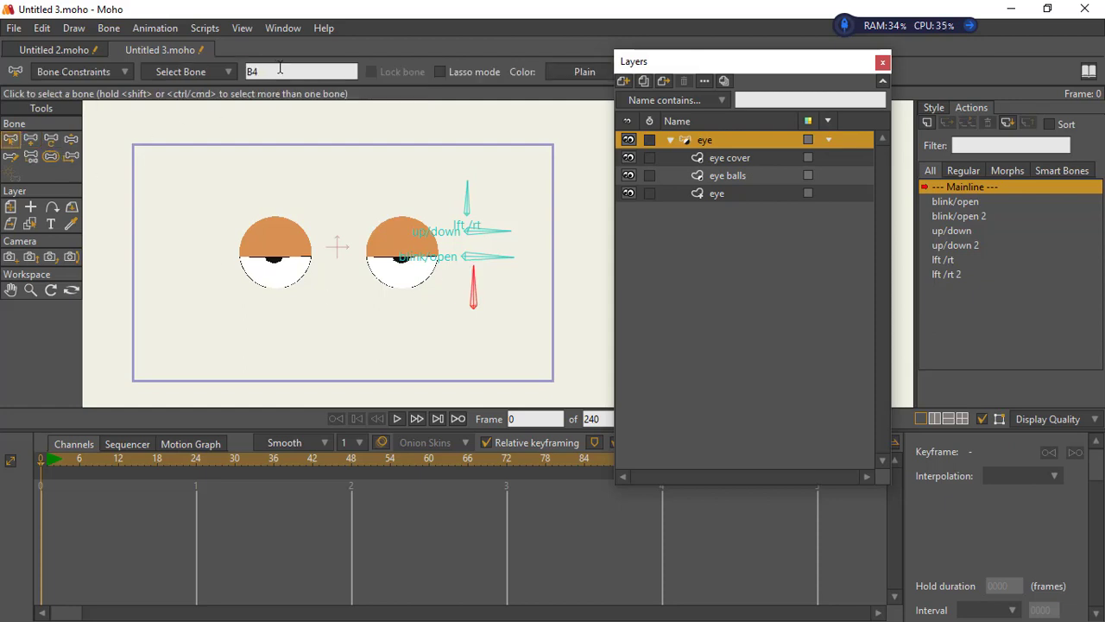
drag(279, 69, 240, 77)
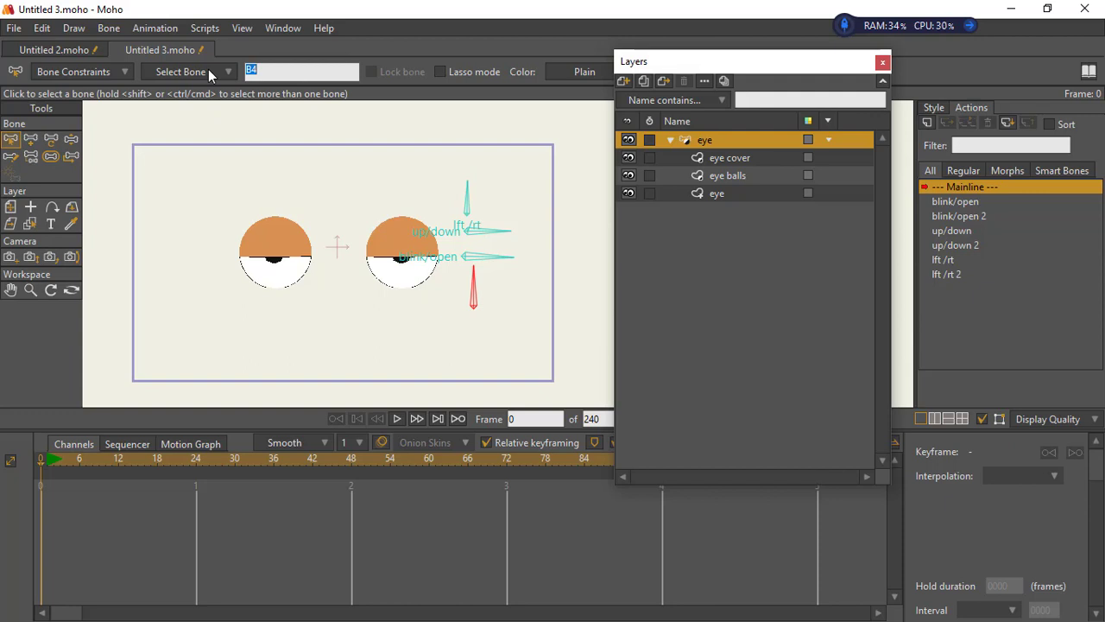
text(squich)
key(Return)
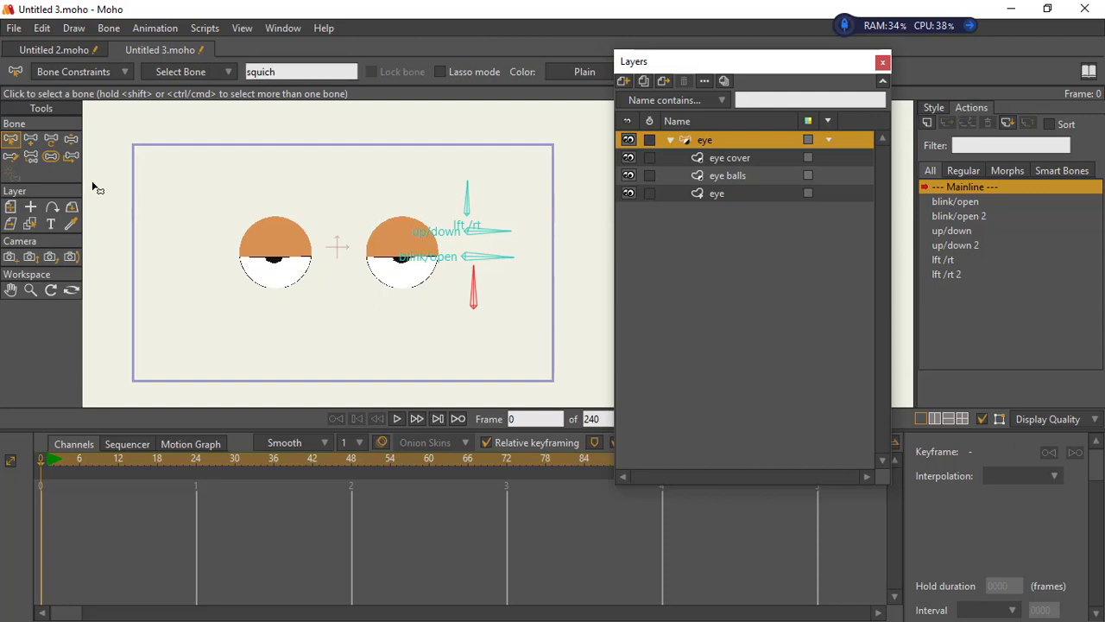
Set the squich bone's strength to 0 and constrain its angle to between -90 and 90 degrees
click(51, 156)
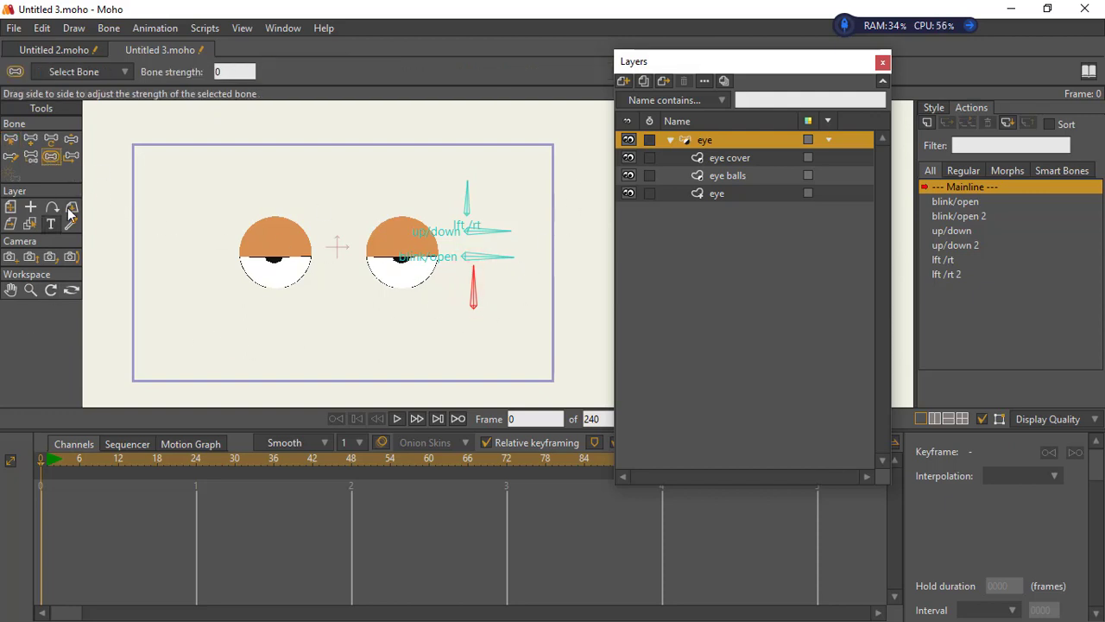
click(11, 139)
click(86, 73)
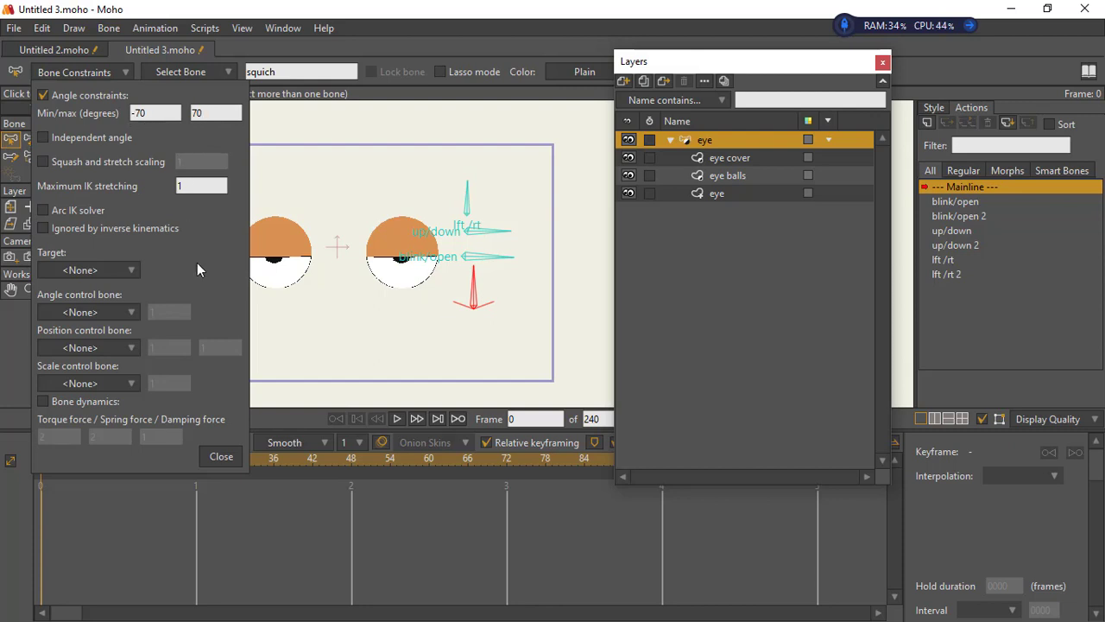
click(198, 113)
key(BackSpace)
text(9)
click(141, 113)
key(BackSpace)
text(9)
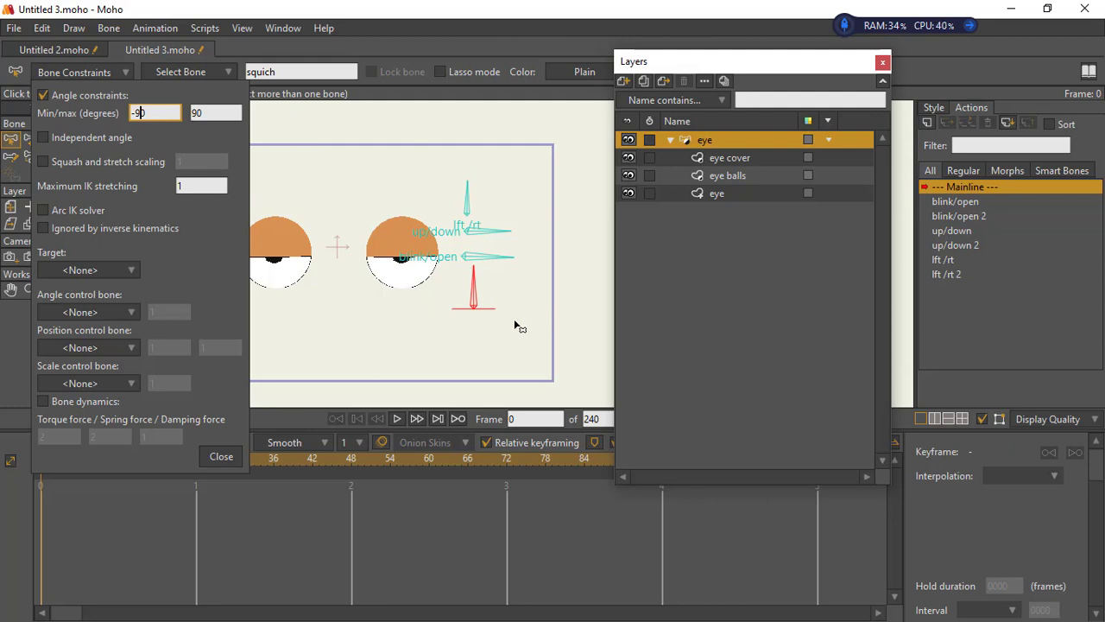
click(221, 456)
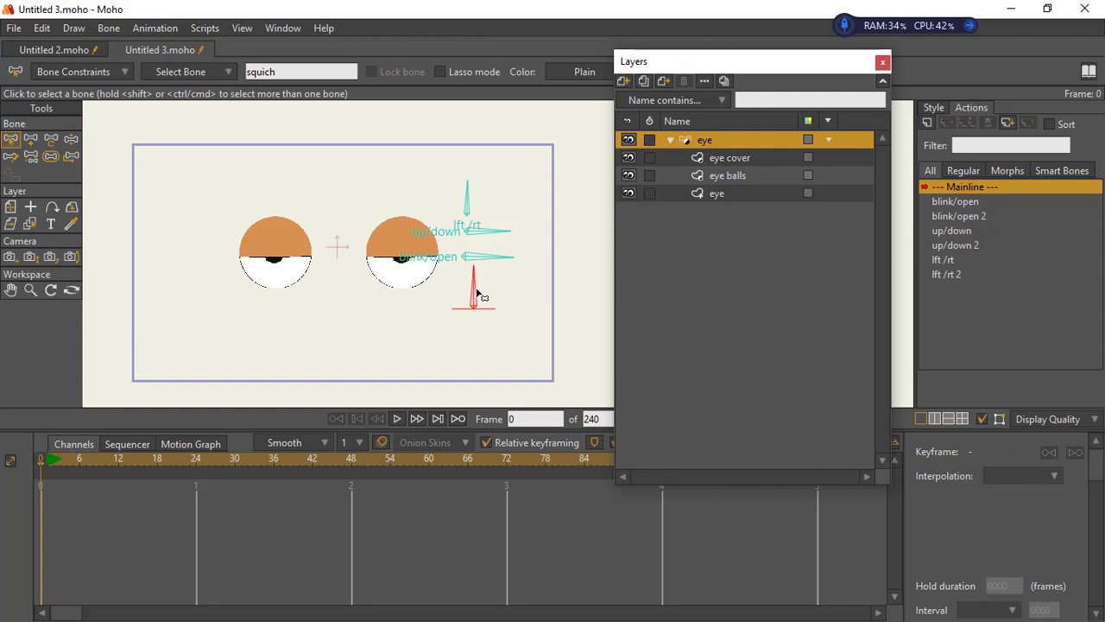
Create an action named squich for the squich bone and rotate the bone clockwise to its limit at frame 48
click(73, 138)
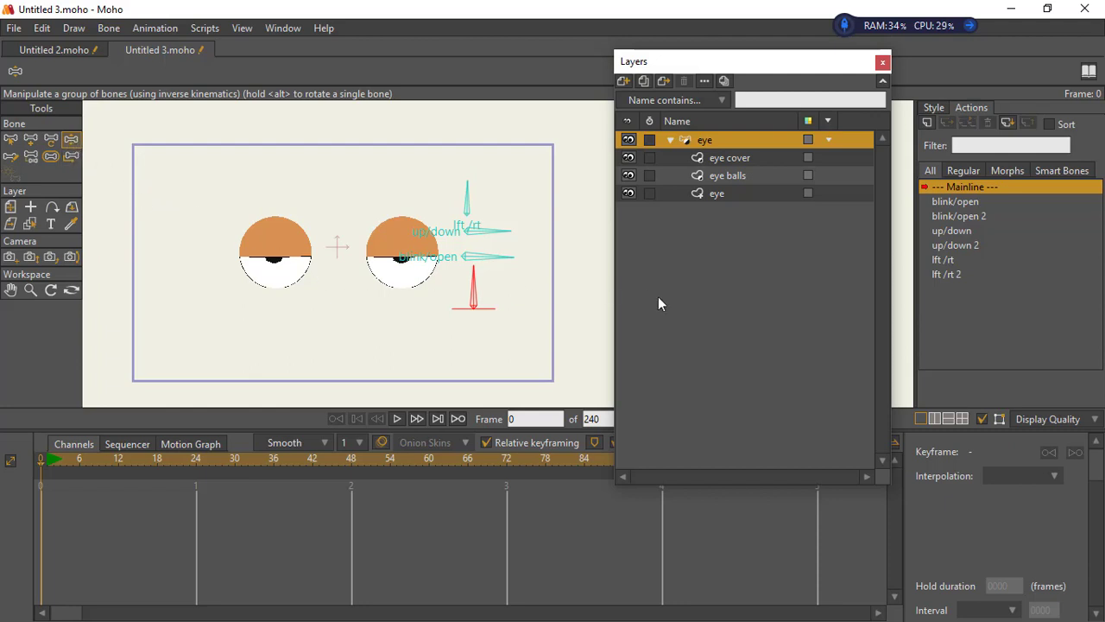
click(927, 122)
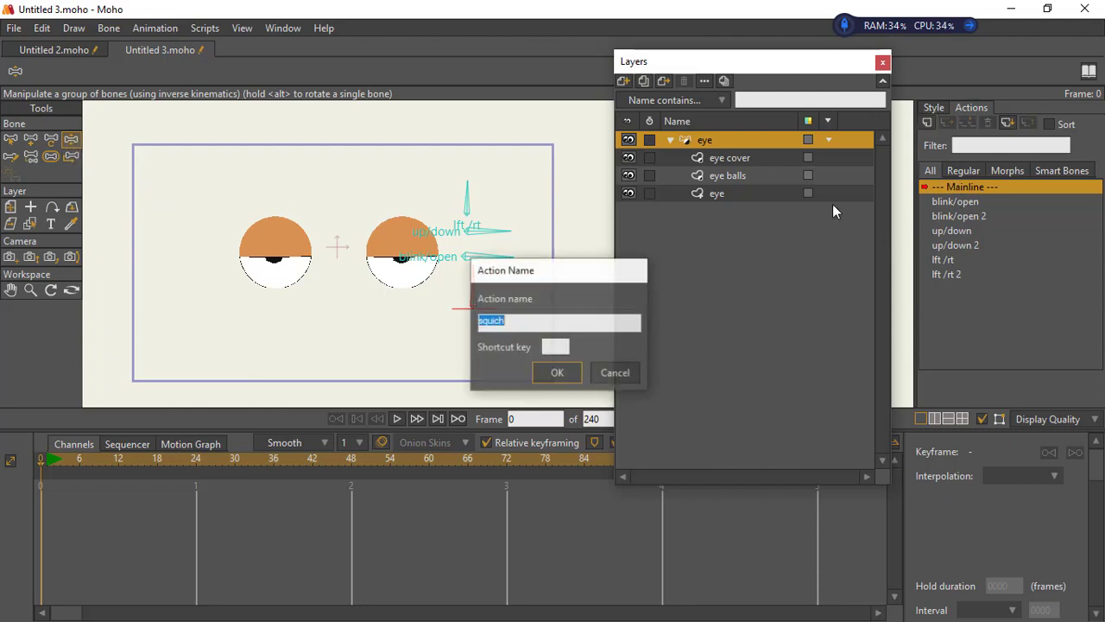
click(553, 372)
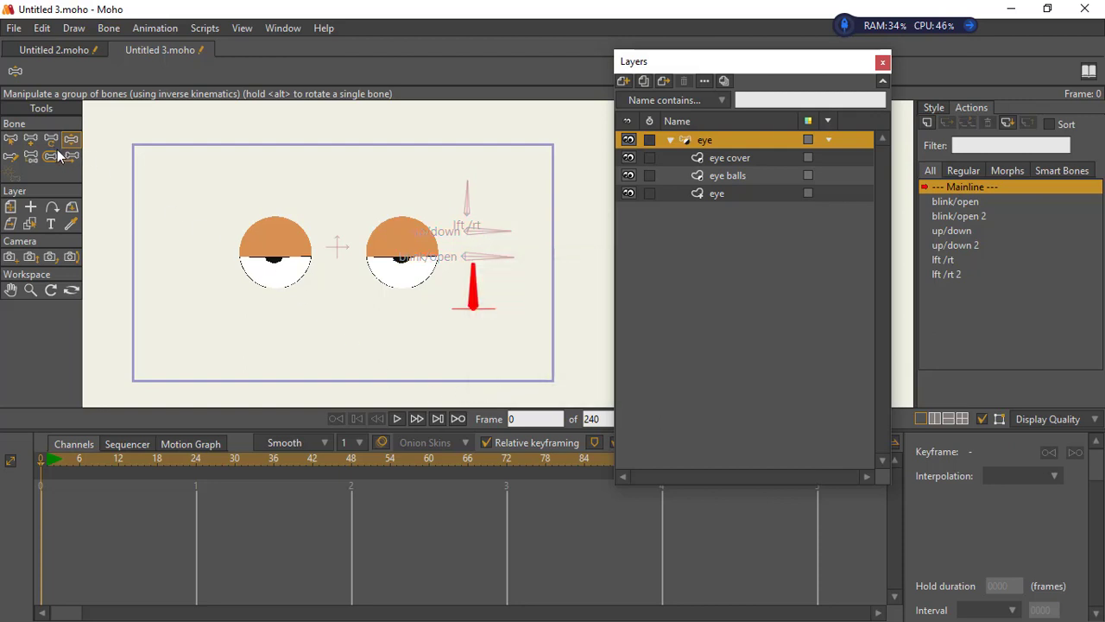
click(350, 462)
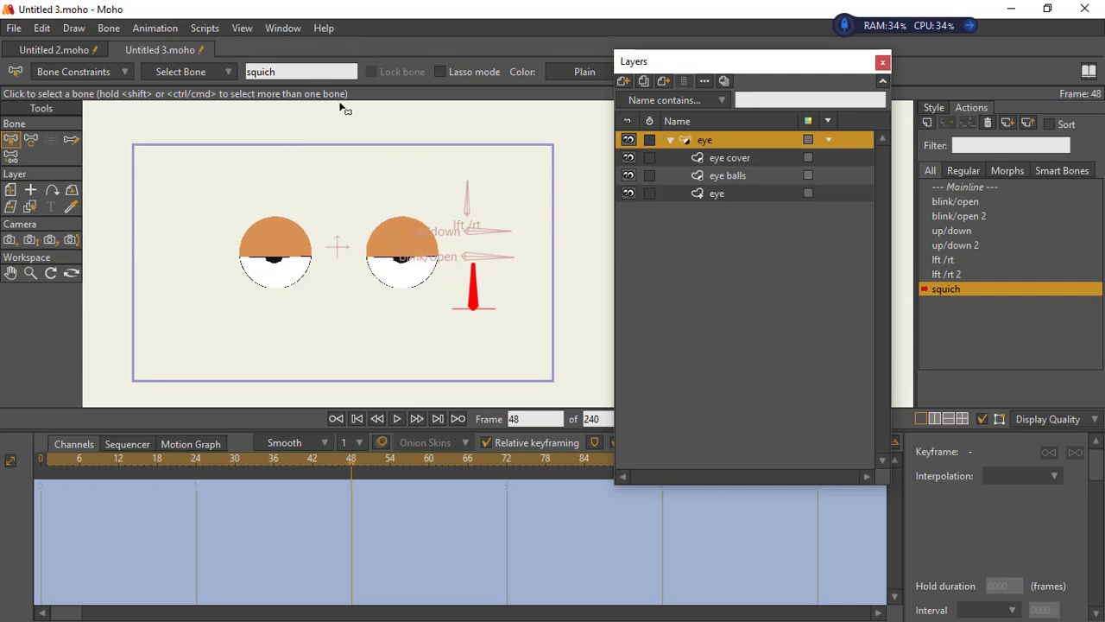
click(31, 139)
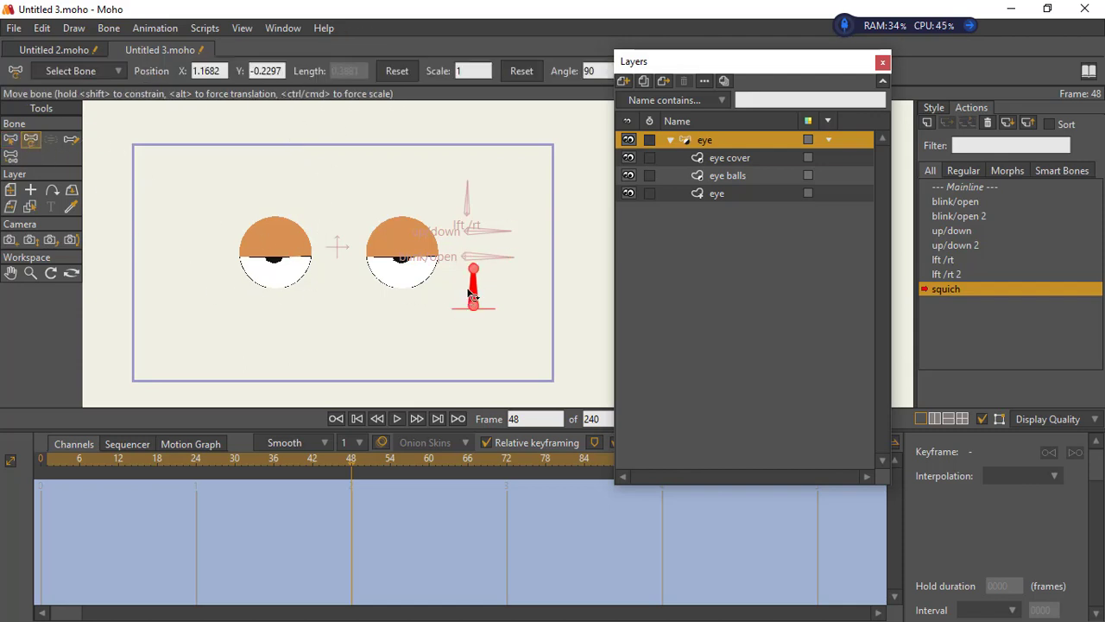
drag(475, 295, 535, 360)
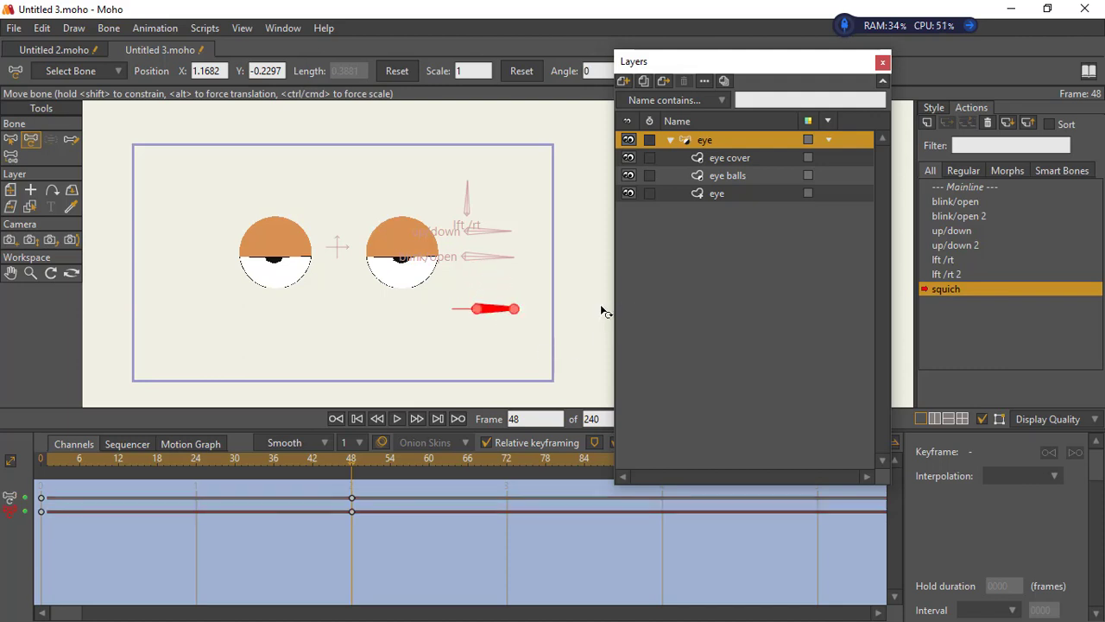
Squash the whole eye bone layer vertically to a Y scale of about 0.48 at frame 48 of the squich action
click(702, 161)
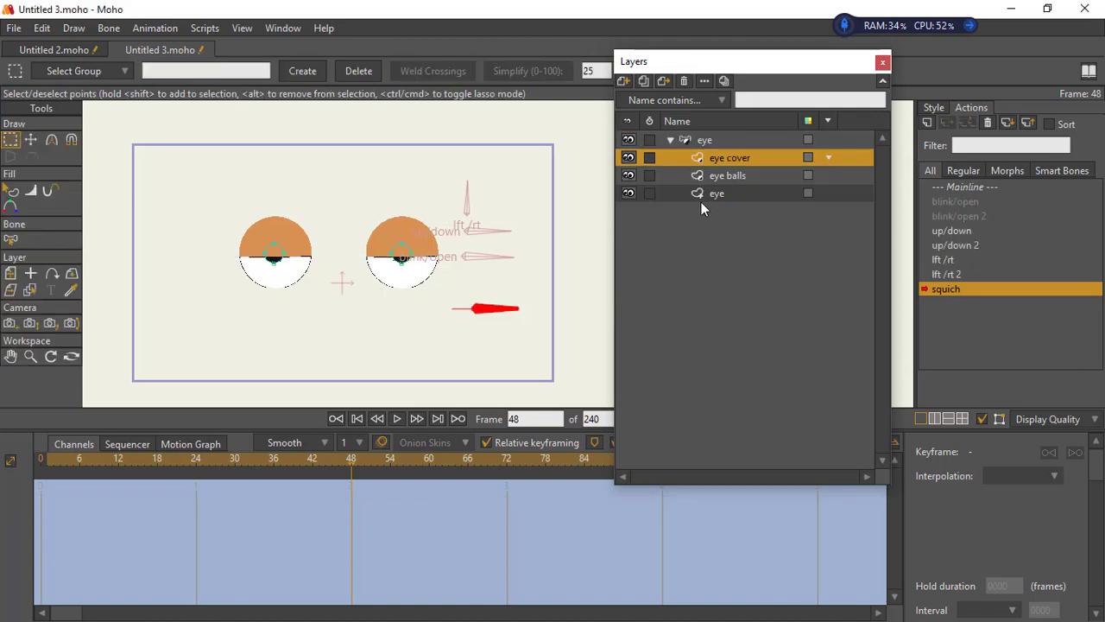
click(696, 174)
click(701, 139)
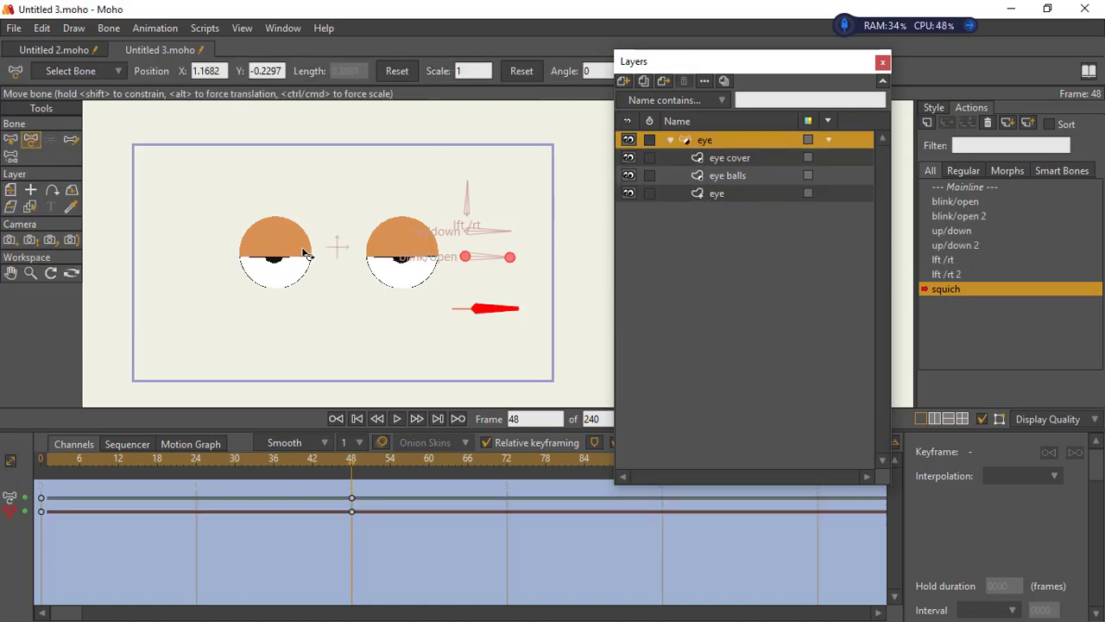
click(10, 190)
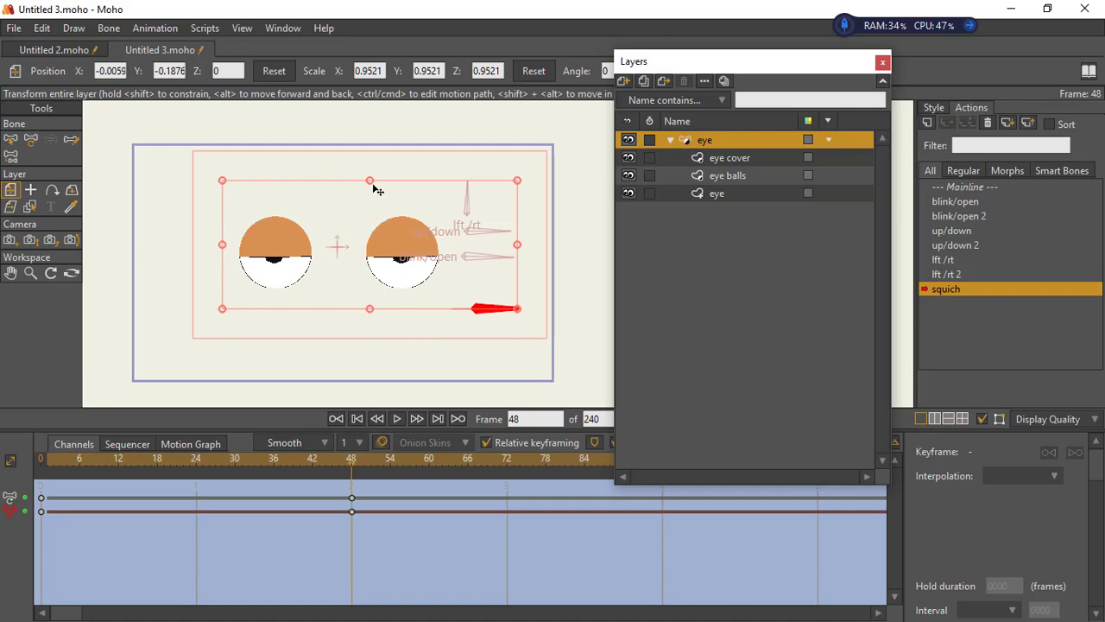
drag(368, 182, 374, 217)
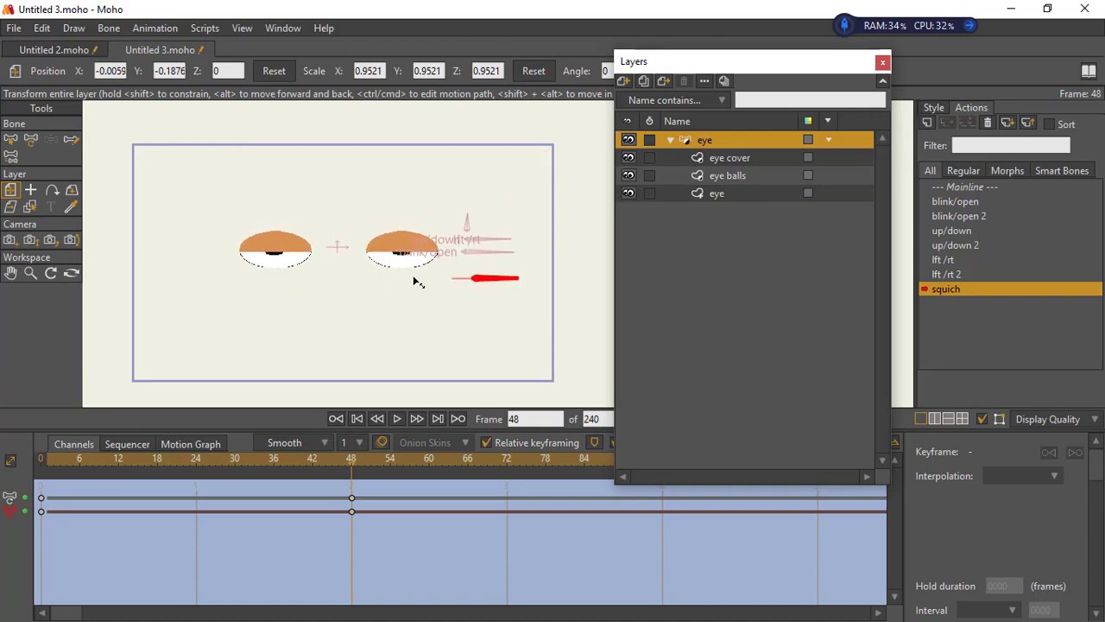
Scrub the squich action between frames 1 and 48 to preview the squash, and reactivate the Mainline
drag(343, 461, 27, 473)
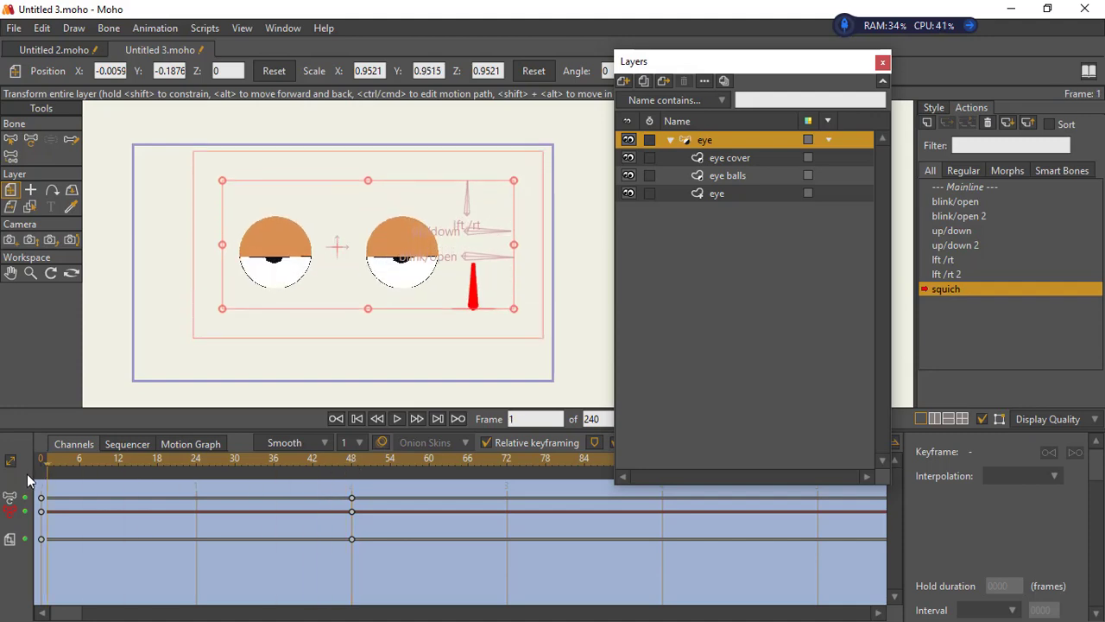
drag(383, 525, 355, 498)
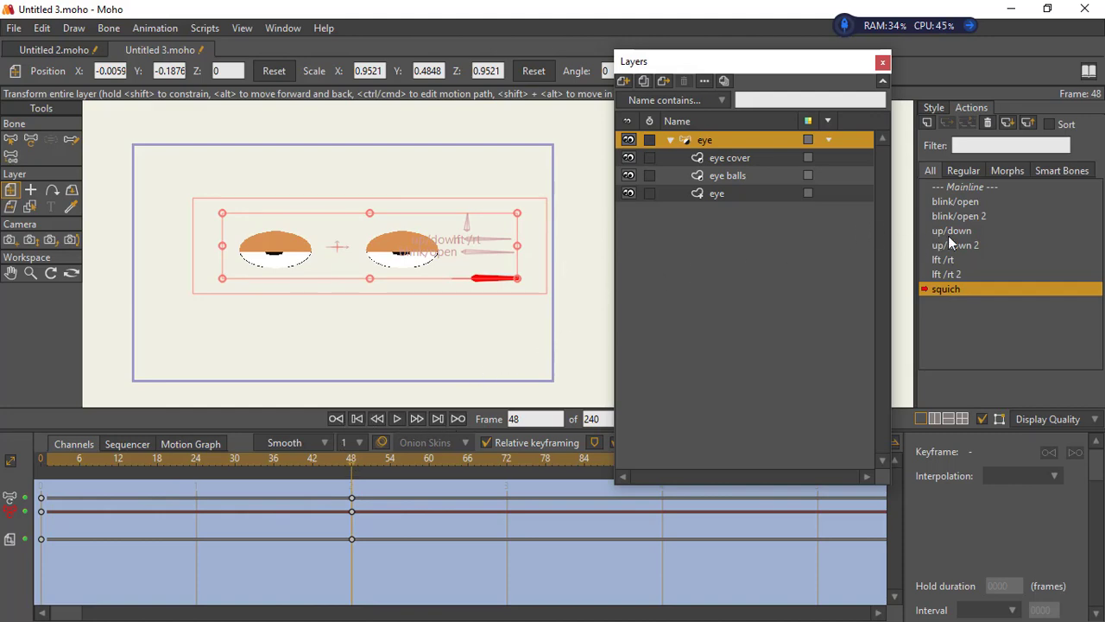
click(971, 188)
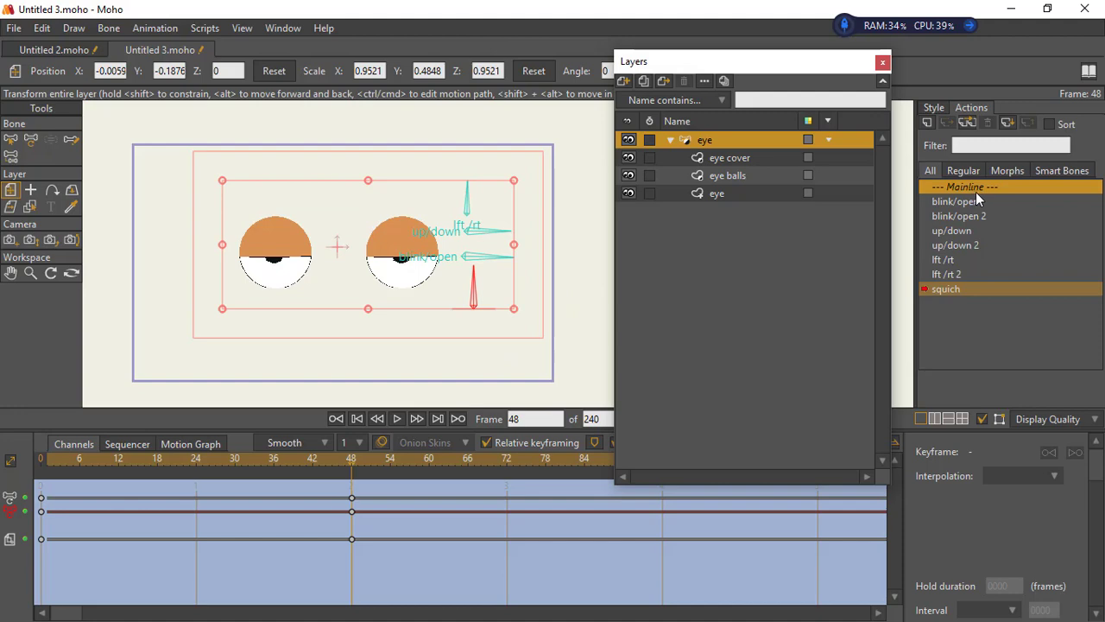
double_click(975, 189)
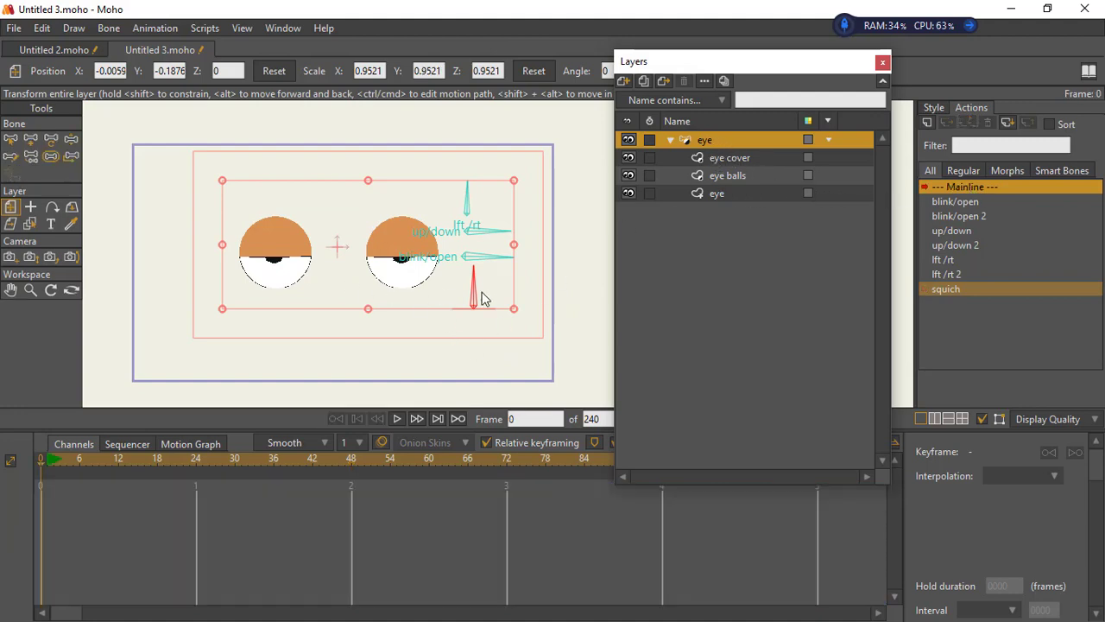
Test the rig by rotating the squich bone to its limit, shifting the lft /rt bone, and returning squich upright
click(71, 141)
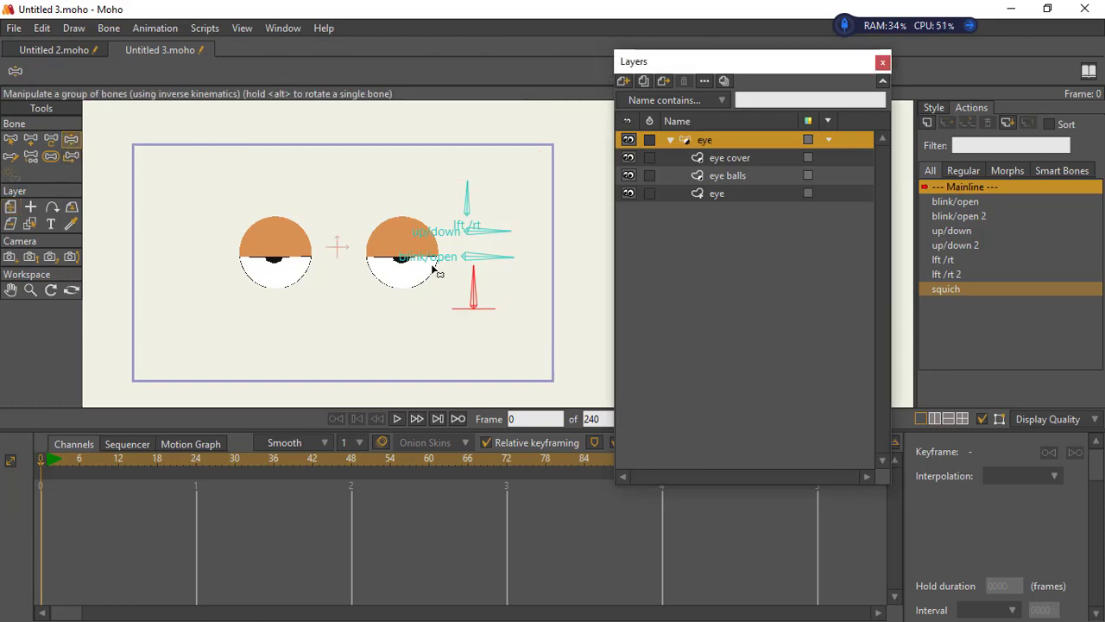
drag(475, 285, 538, 372)
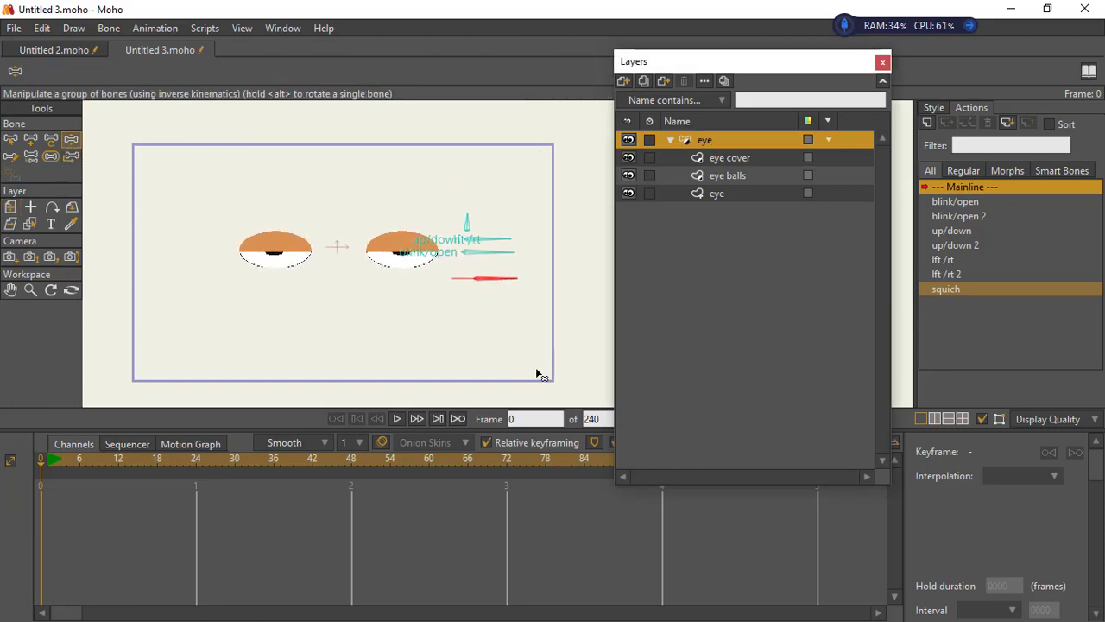
mouse_move(486, 230)
mouse_down()
mouse_move(456, 226)
mouse_move(467, 233)
mouse_up()
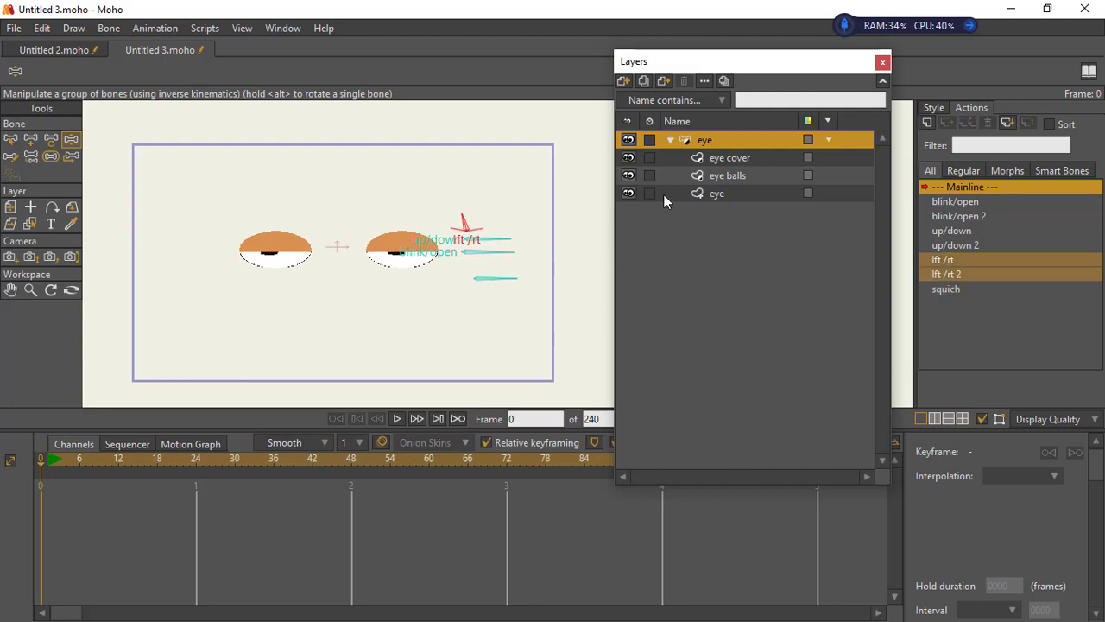
drag(513, 282, 467, 253)
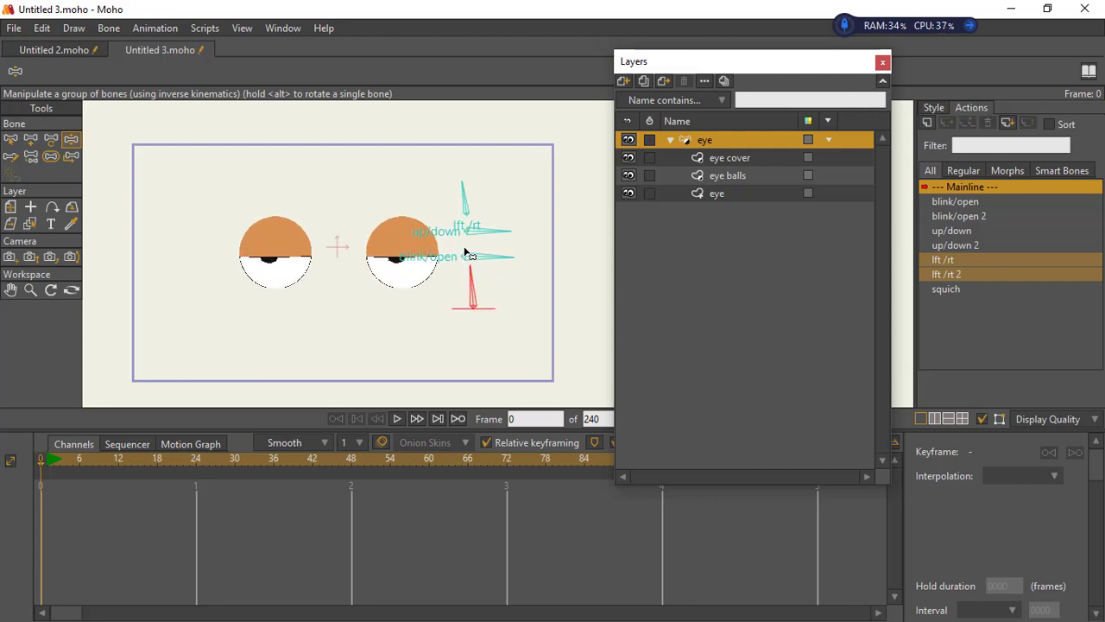
Create a second action named squich 2 for the squich bone, go to frame 48 and reactivate the Mainline
click(476, 301)
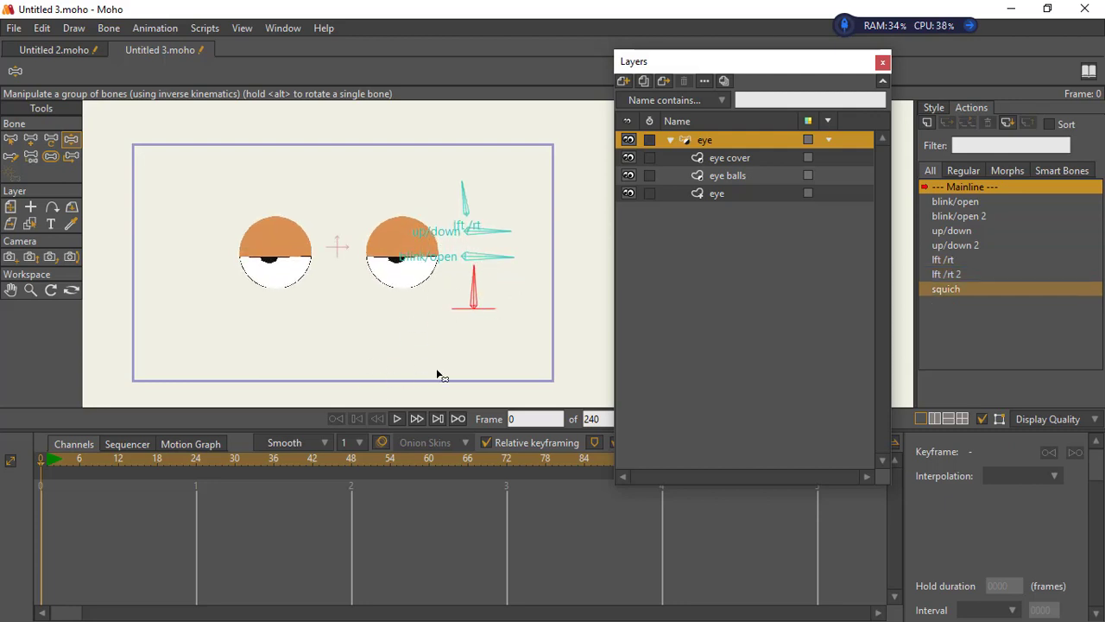
click(925, 128)
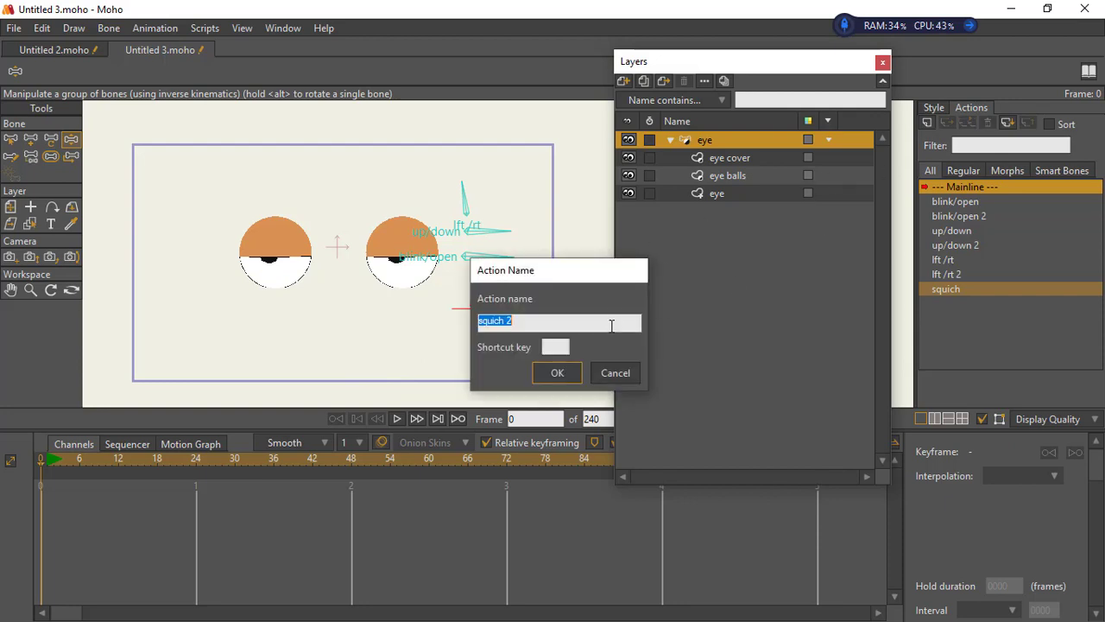
click(558, 372)
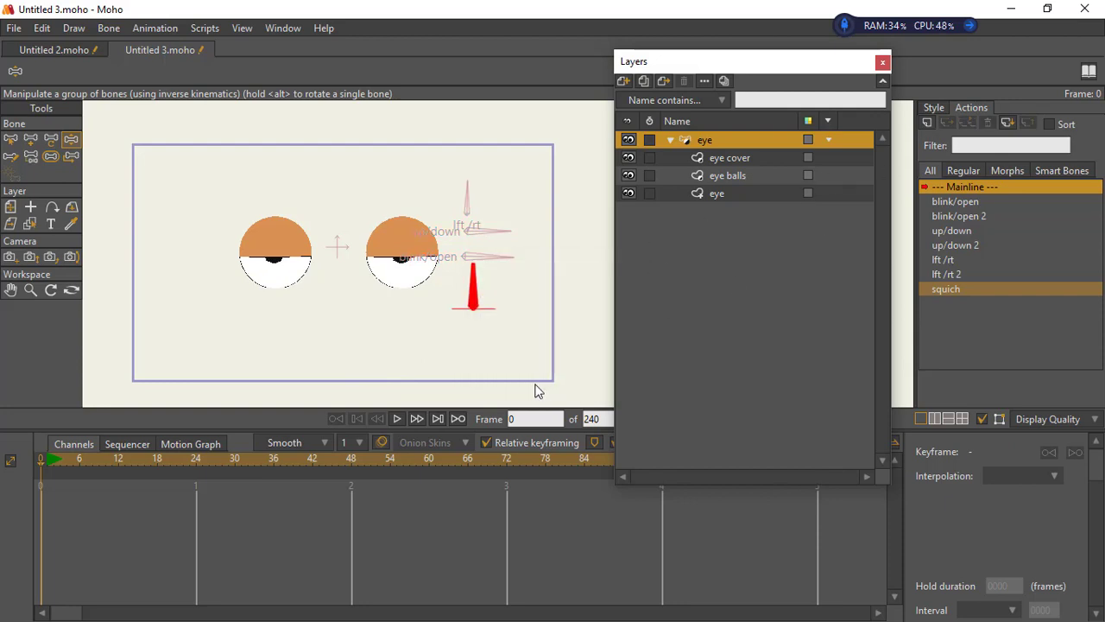
click(351, 461)
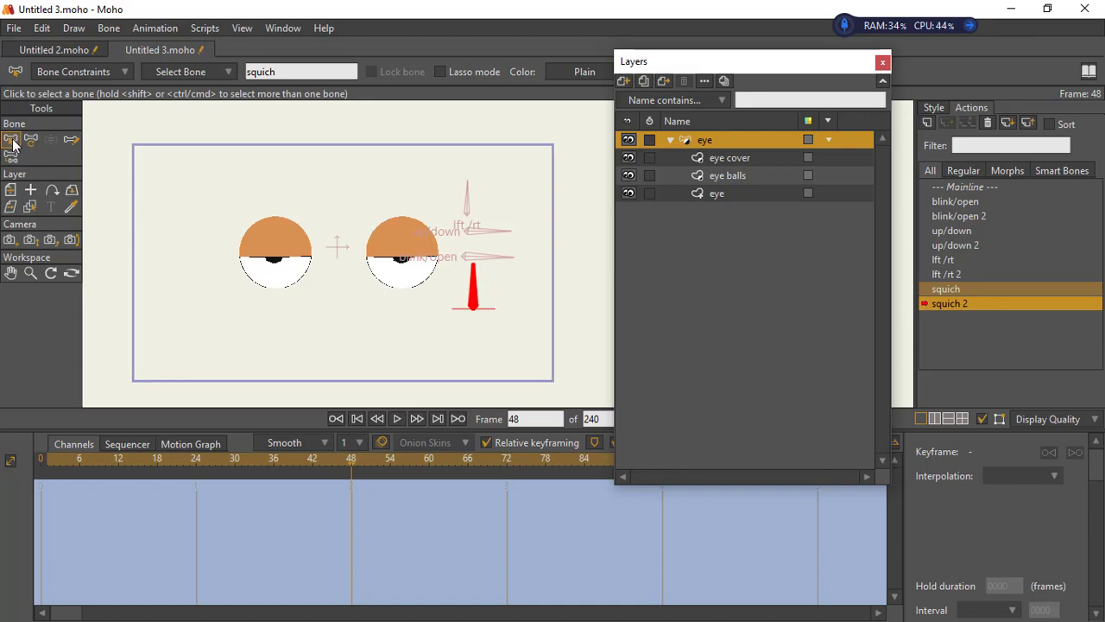
click(962, 187)
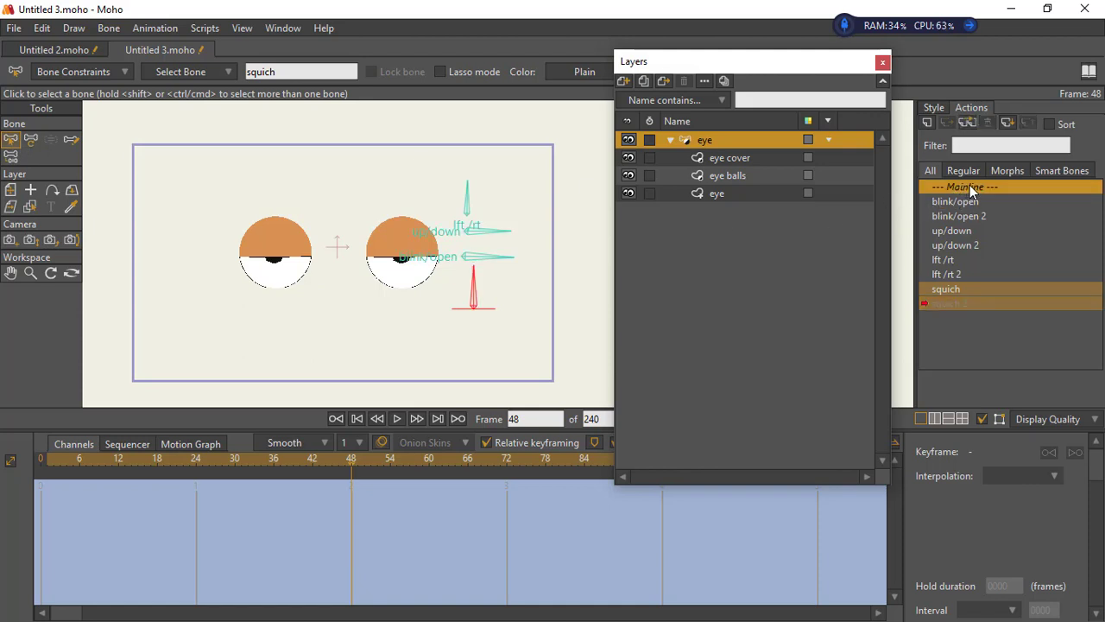
double_click(969, 185)
Deselect all bones, draw a second short vertical bone beside the squich bone and move it level with squich
click(102, 179)
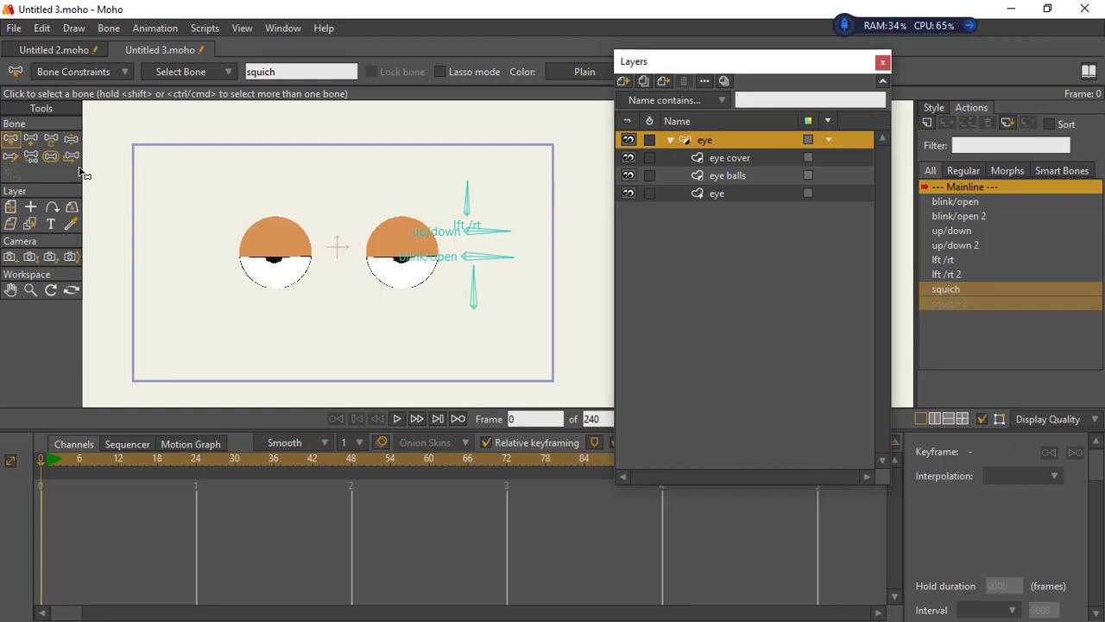
click(31, 140)
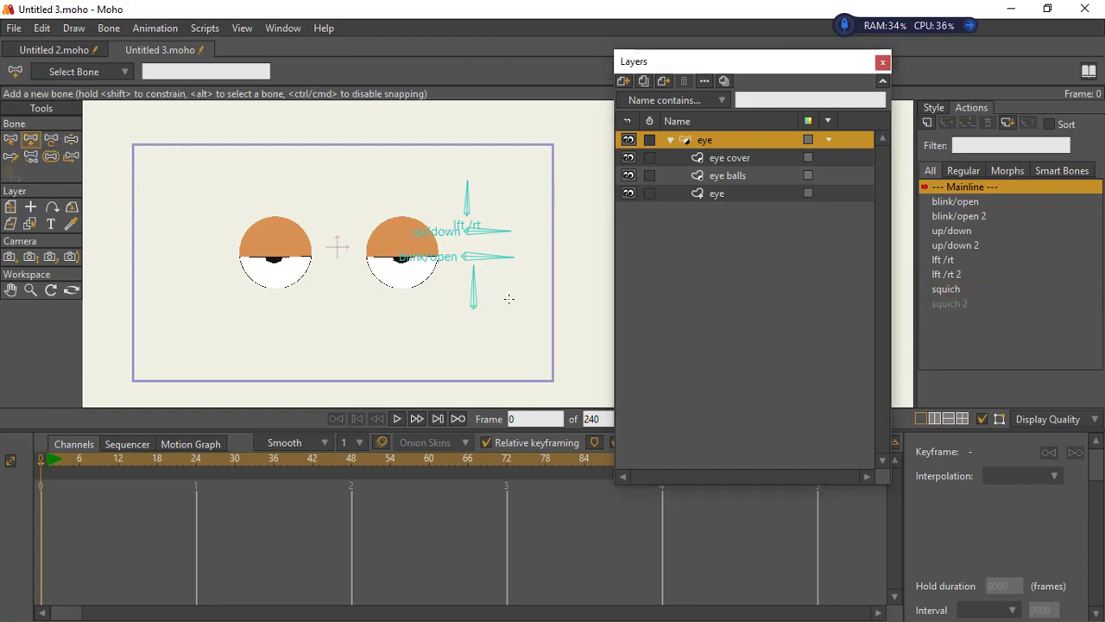
drag(502, 270, 507, 256)
click(10, 139)
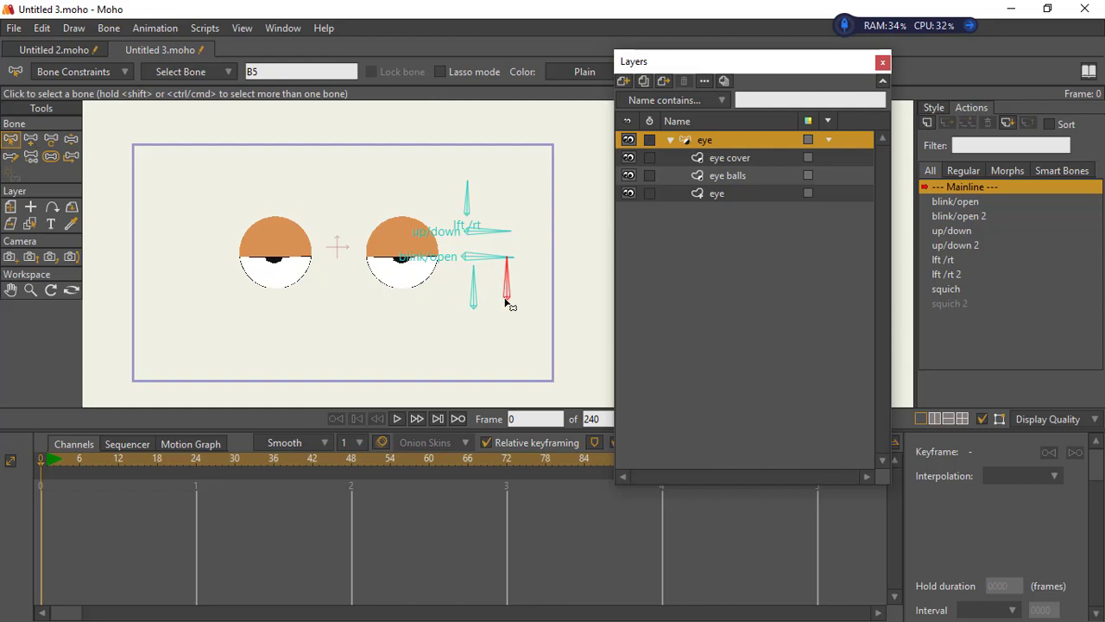
click(51, 139)
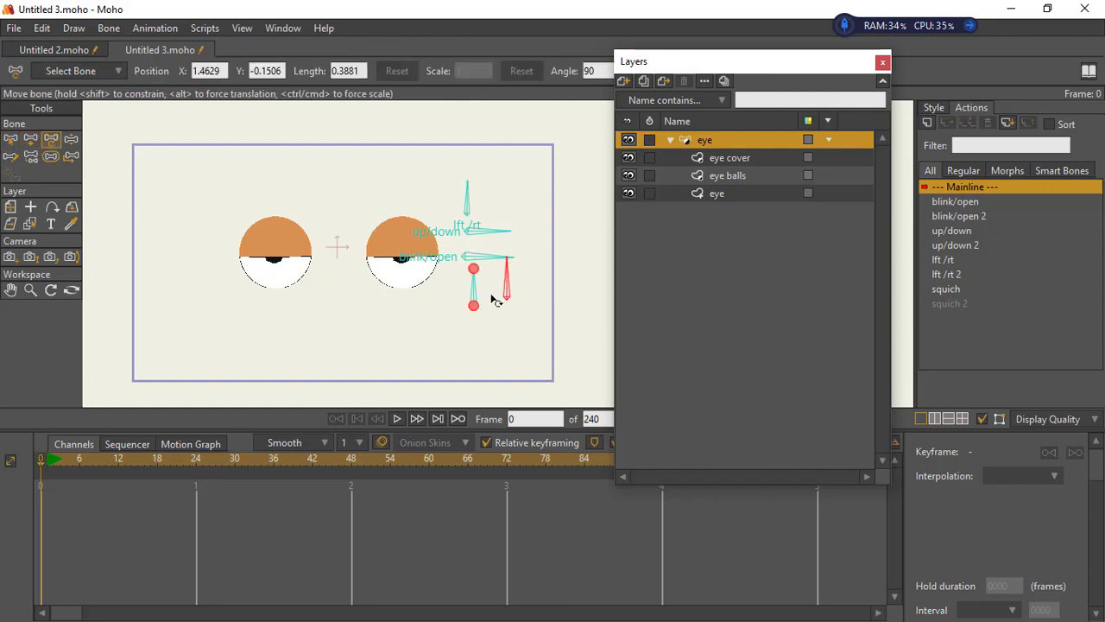
drag(510, 300, 514, 318)
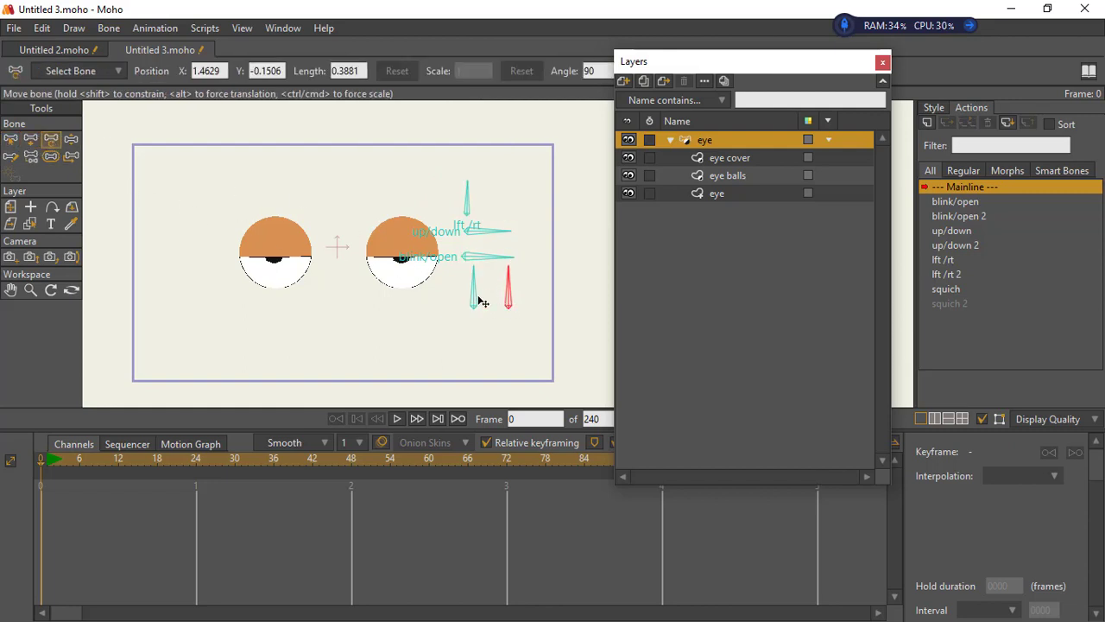
Enable angle constraints of -70 to 70 degrees on the new vertical bone beside squich
click(51, 157)
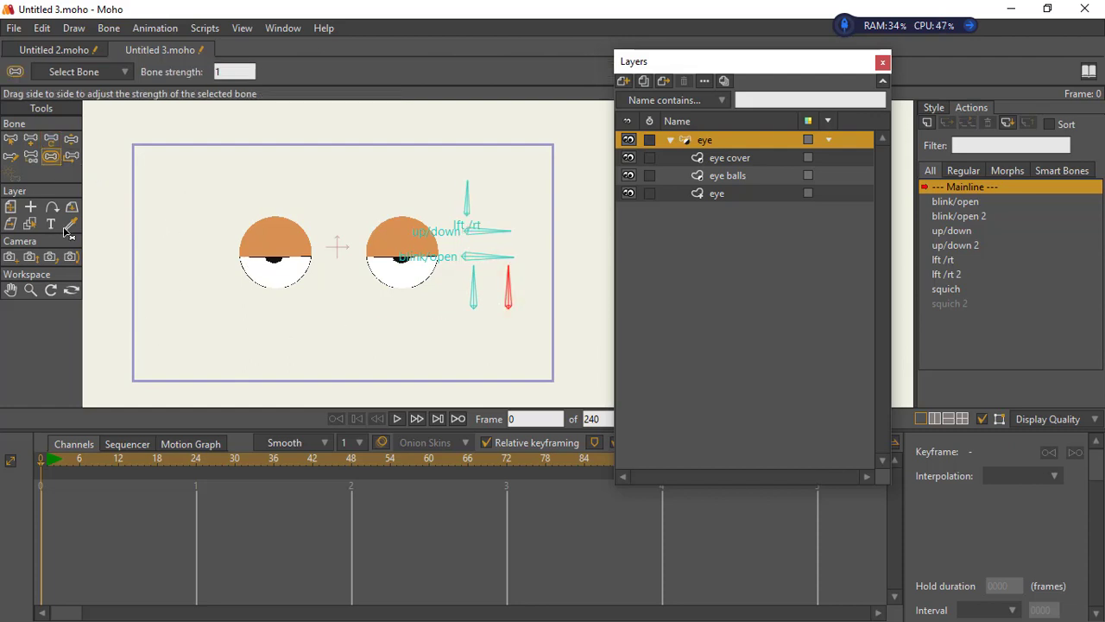
click(10, 139)
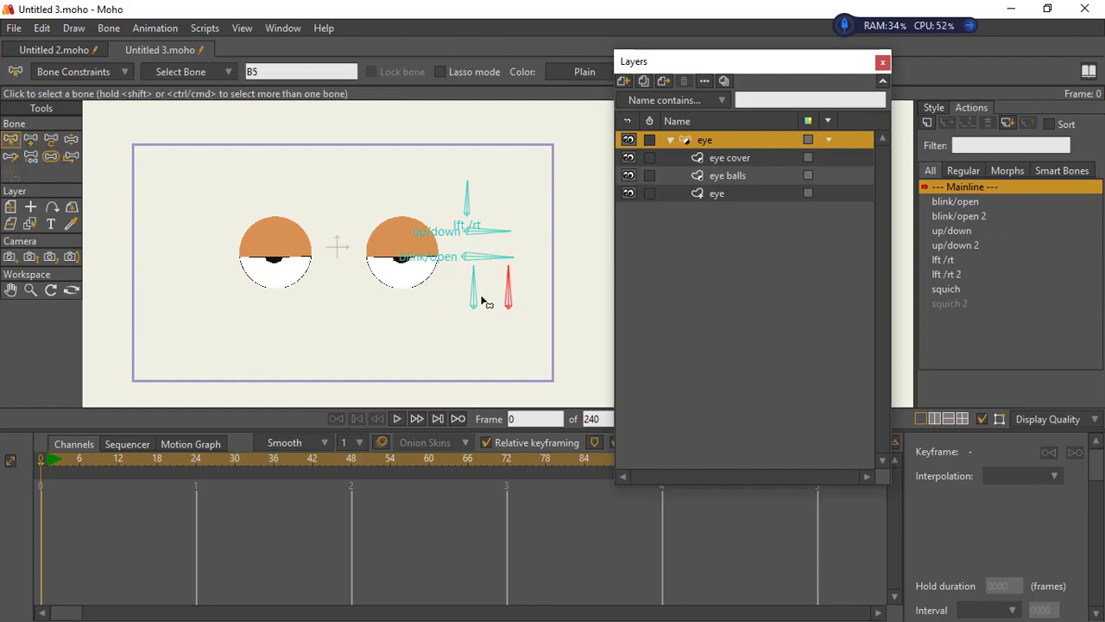
click(87, 72)
click(111, 95)
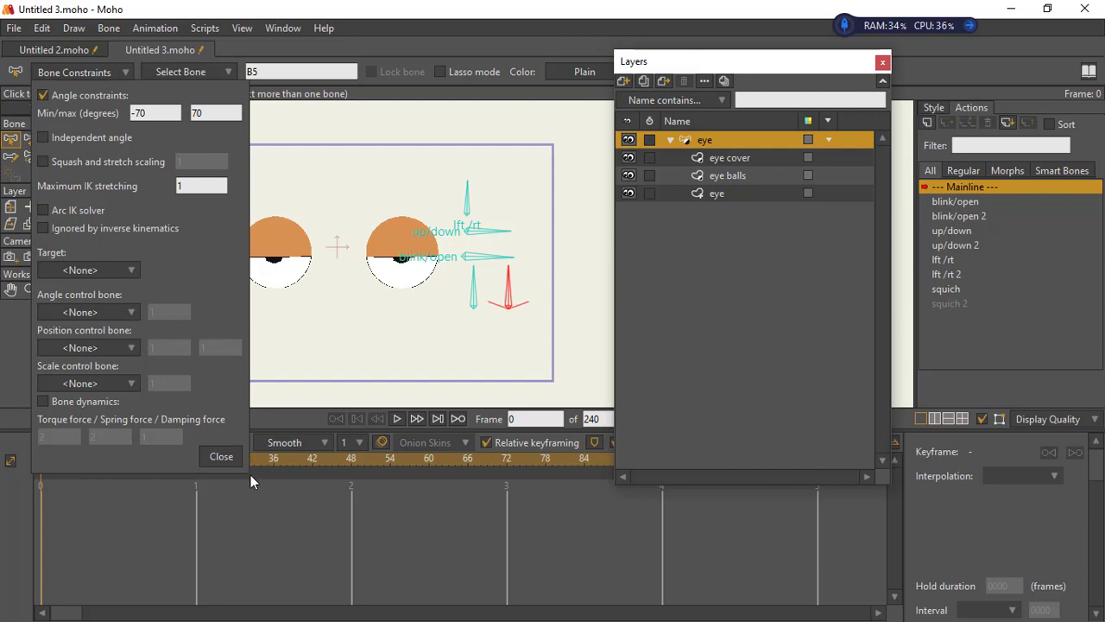
click(221, 456)
Rename the new bone "squich 2", with two spaces, and set its bone strength to 0
double_click(254, 71)
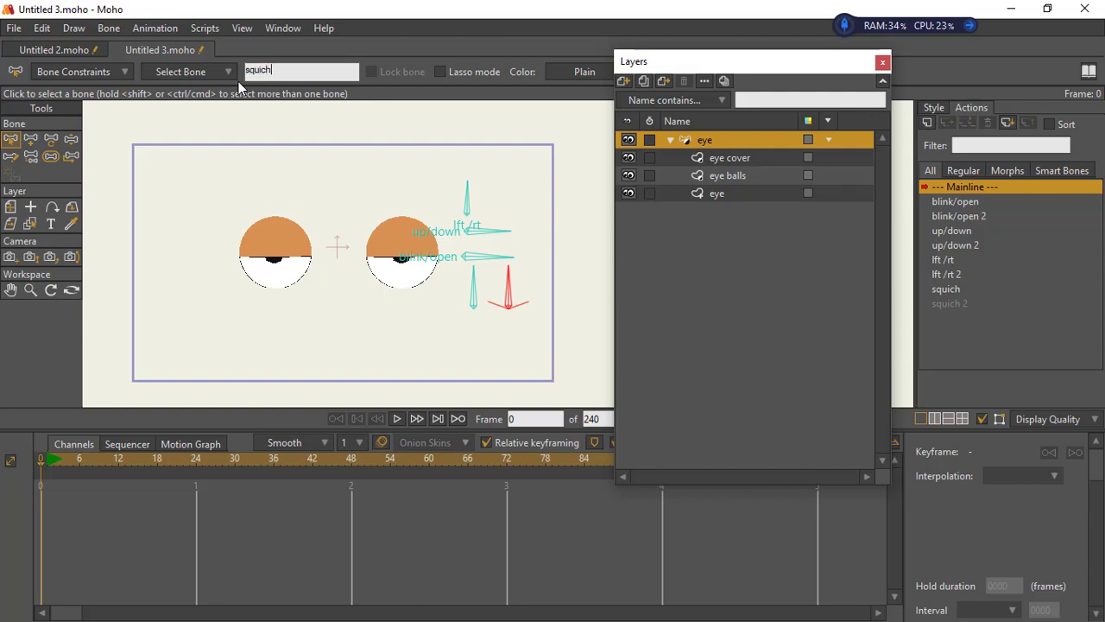
text(squich 2)
key(Return)
click(47, 157)
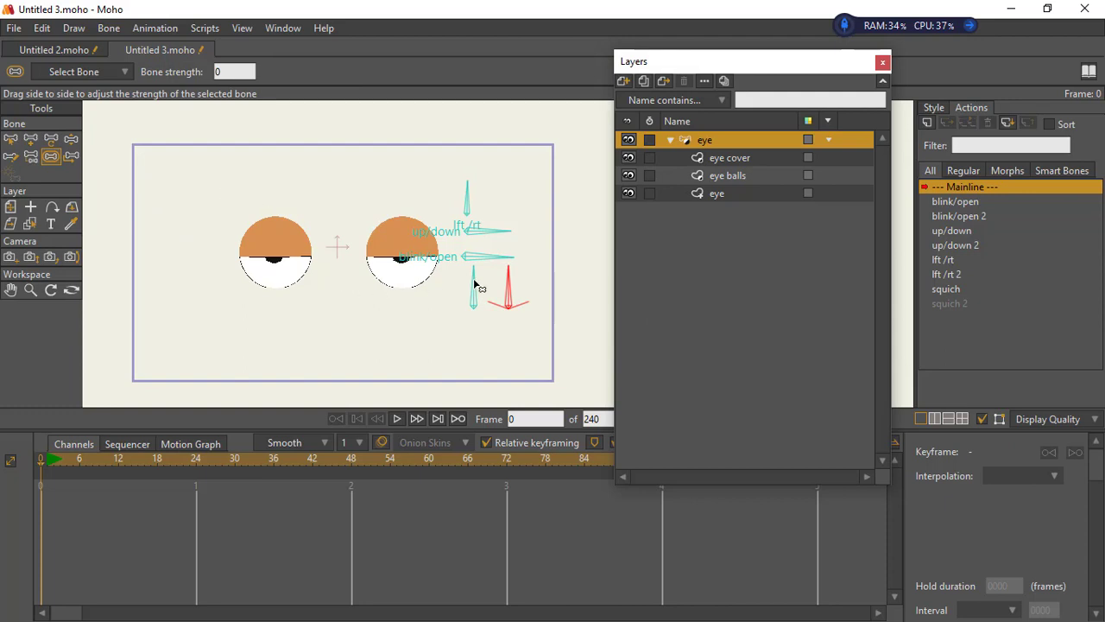
click(11, 138)
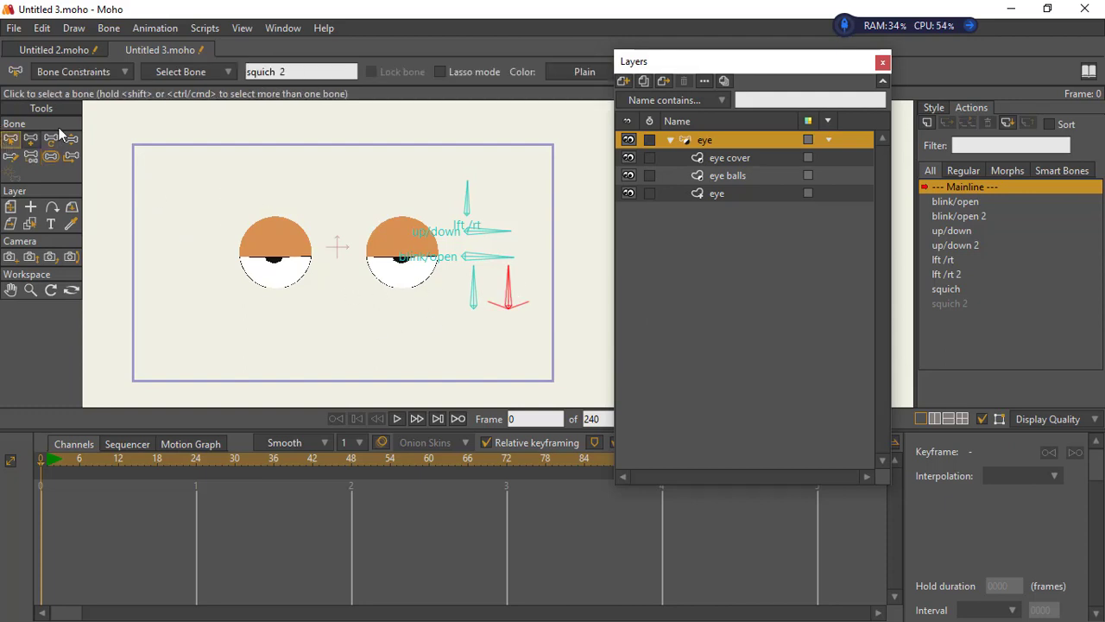
Create an action named "squich 2" for the bone and rotate the bone clockwise to its limit at frame 48
click(927, 124)
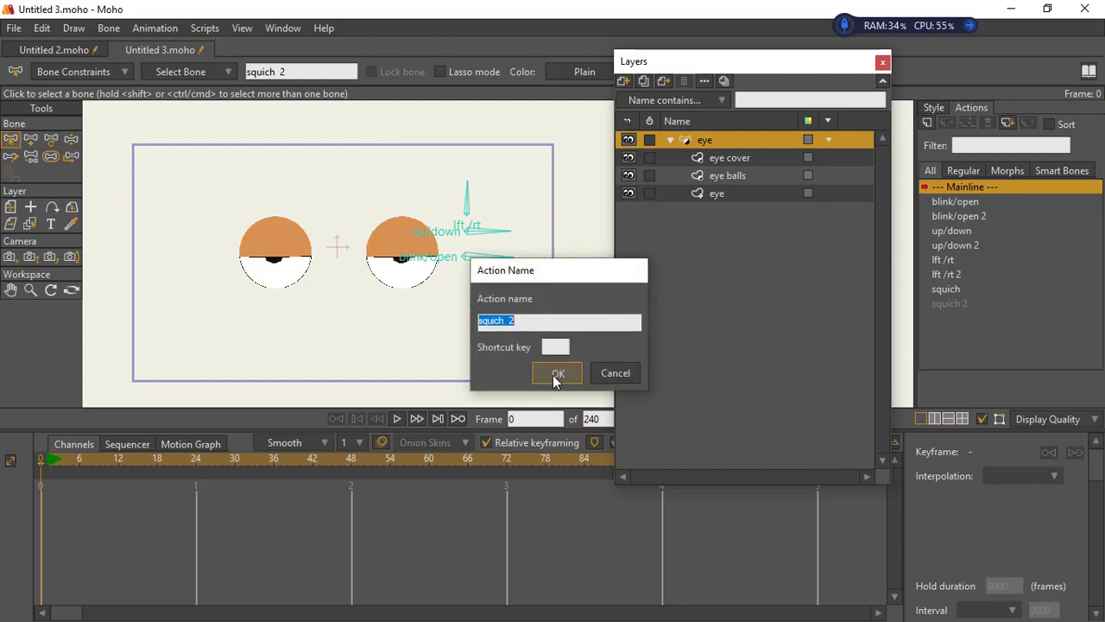
click(557, 372)
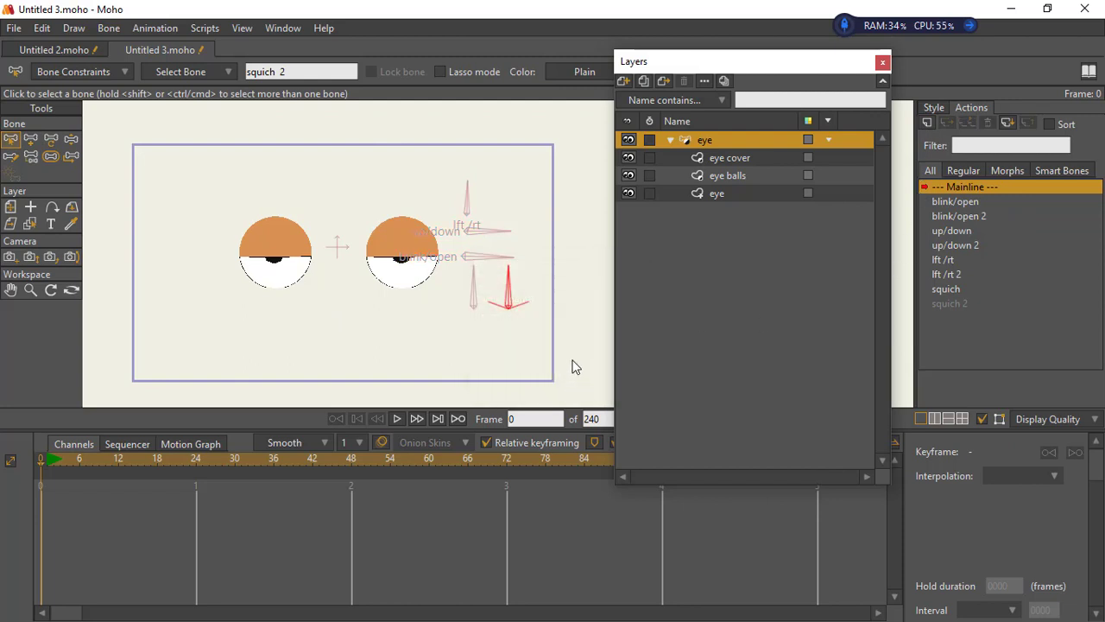
click(353, 460)
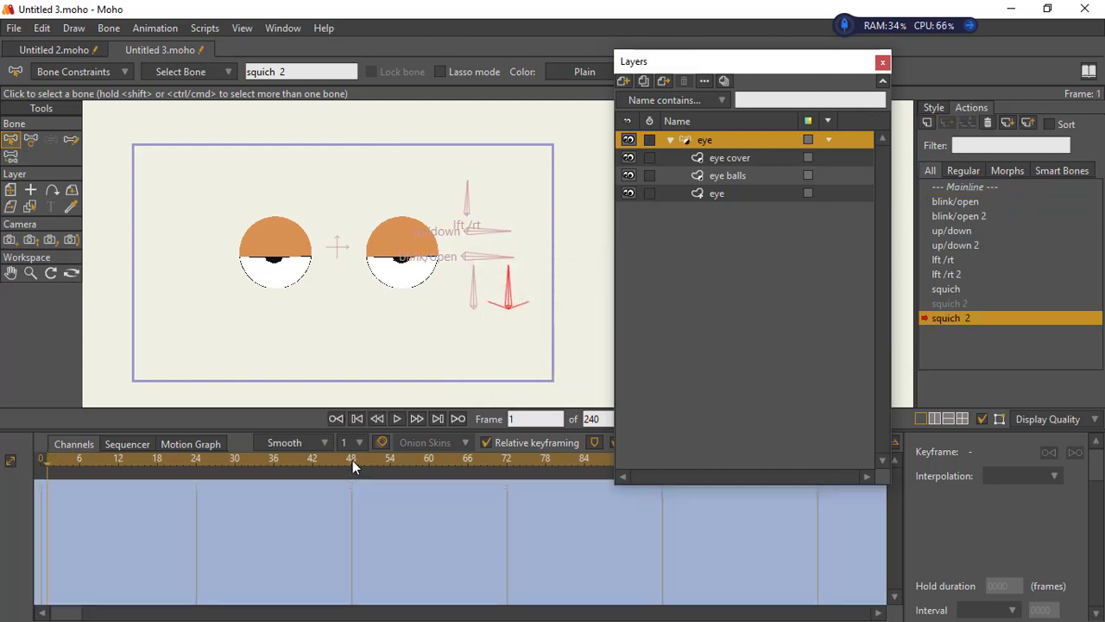
click(31, 139)
drag(506, 303, 539, 320)
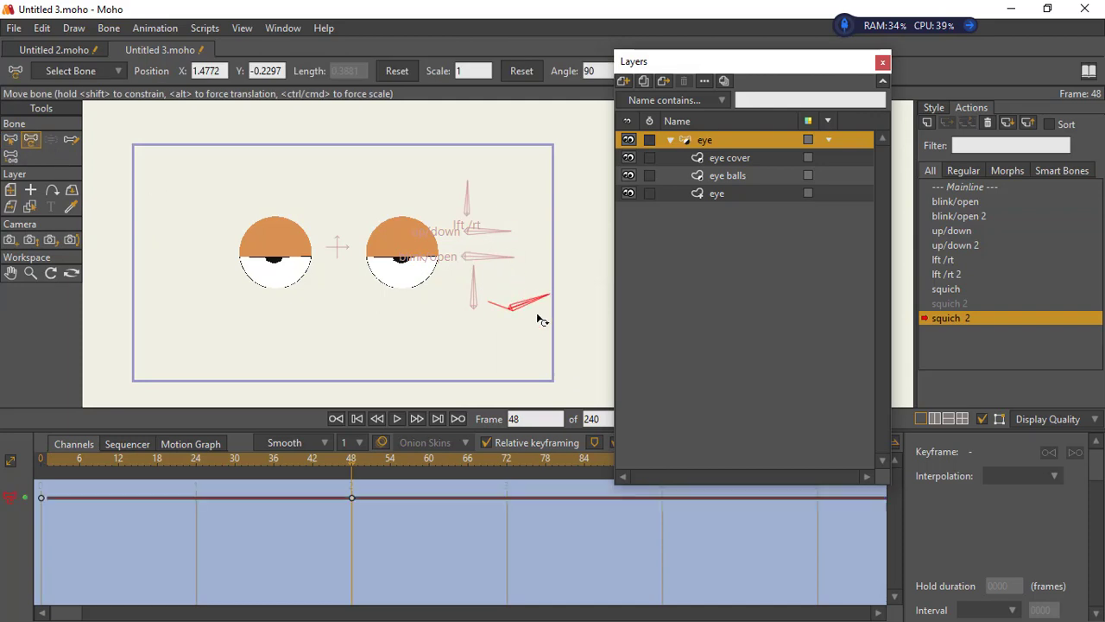
On the eye layer, select all points of the right eye outline and squash it vertically from its upper edge at frame 48
click(713, 159)
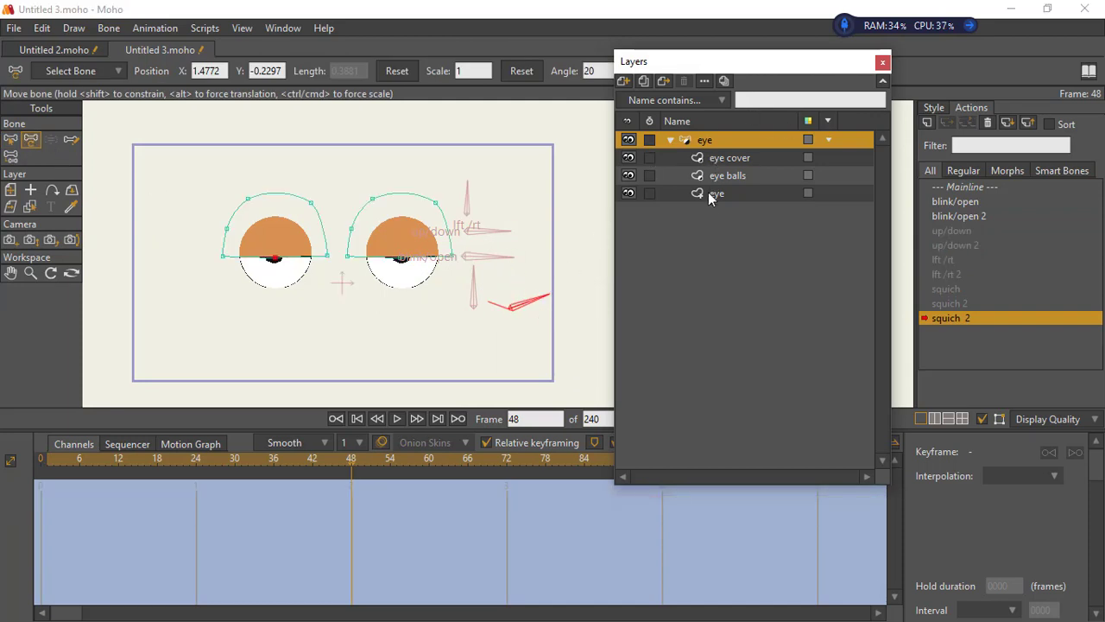
click(736, 175)
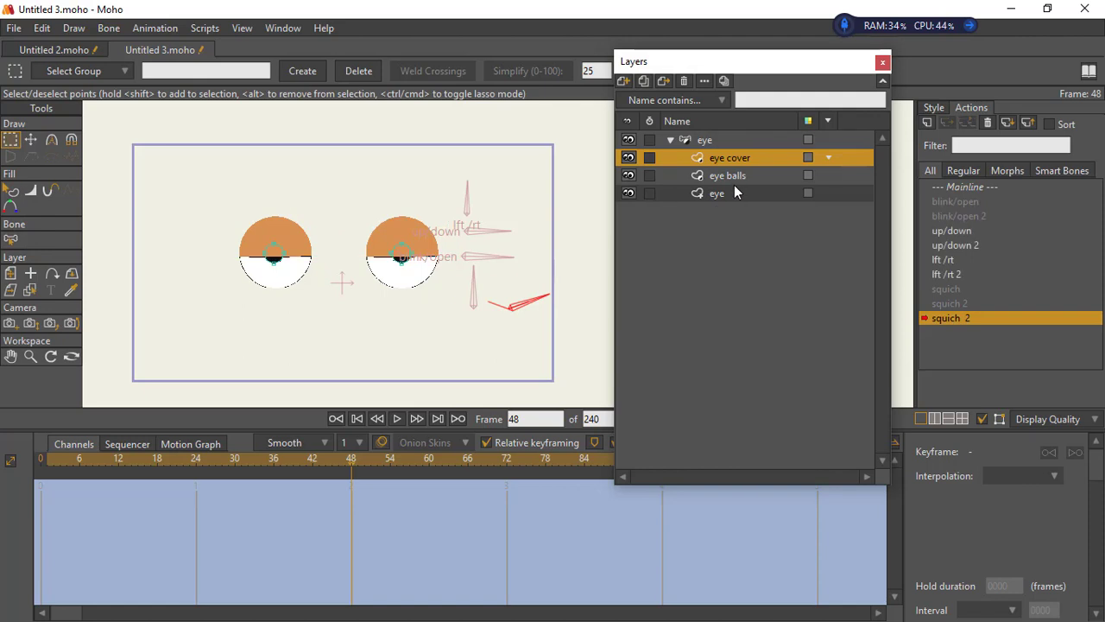
click(730, 195)
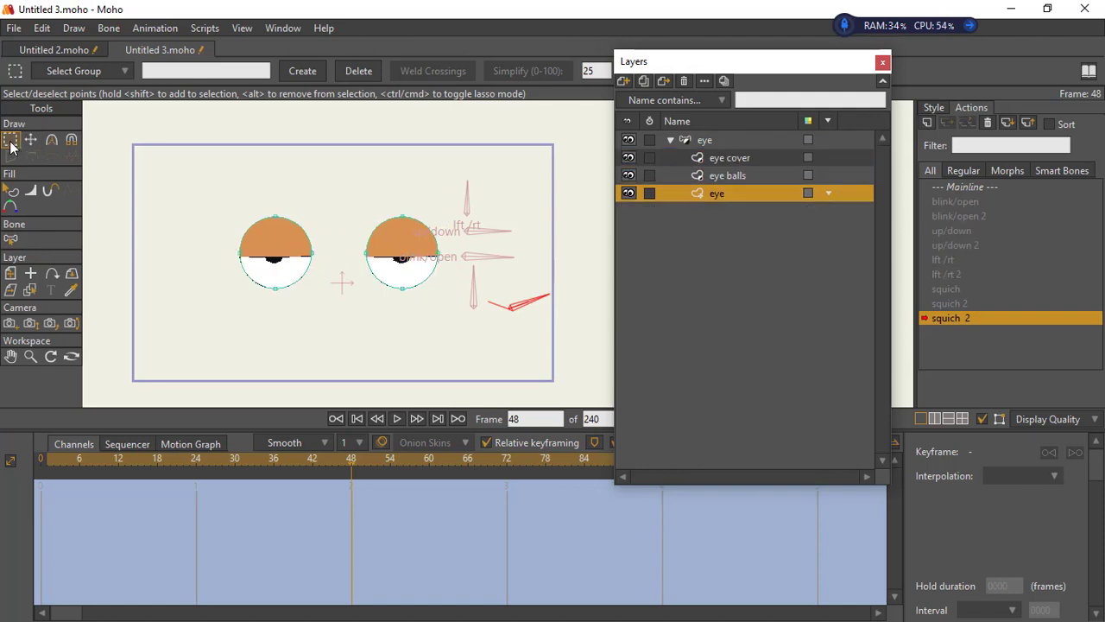
drag(326, 195, 470, 356)
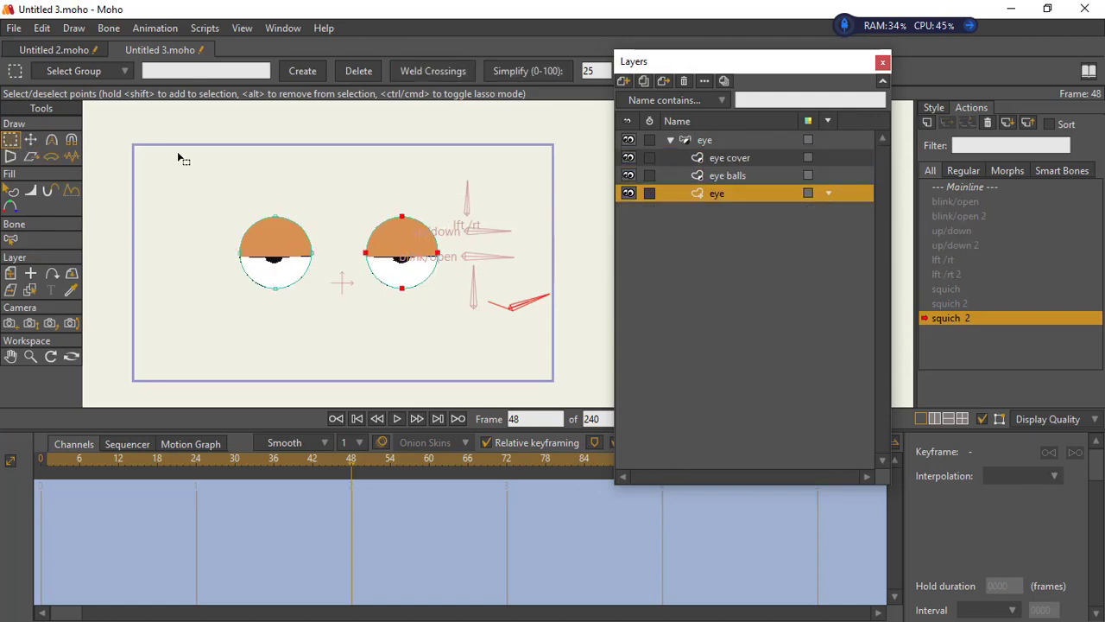
click(30, 141)
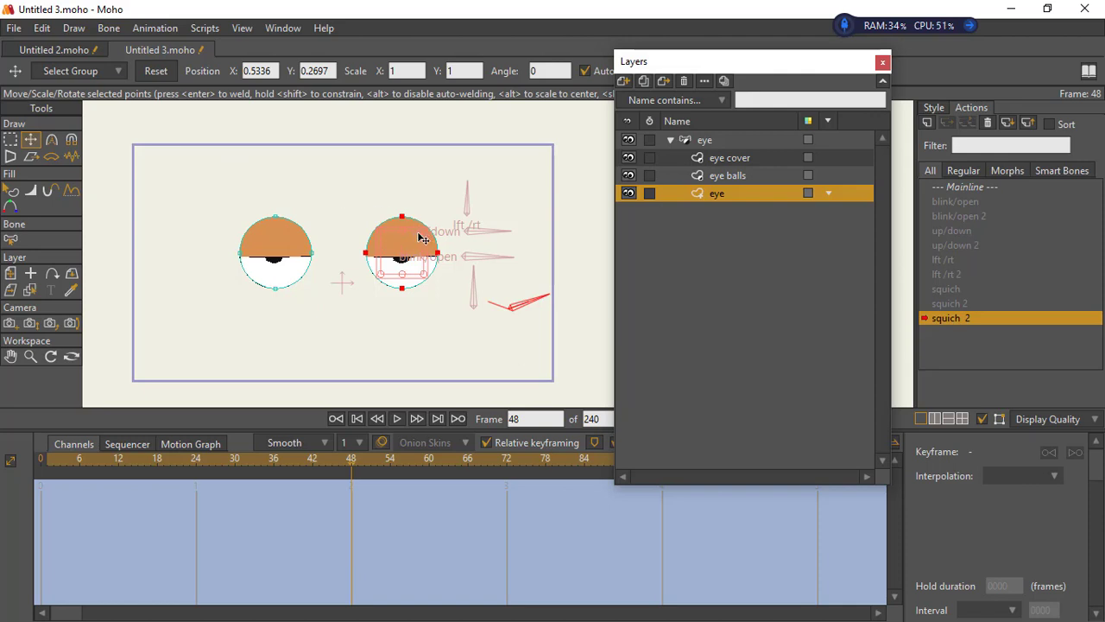
drag(407, 238, 426, 256)
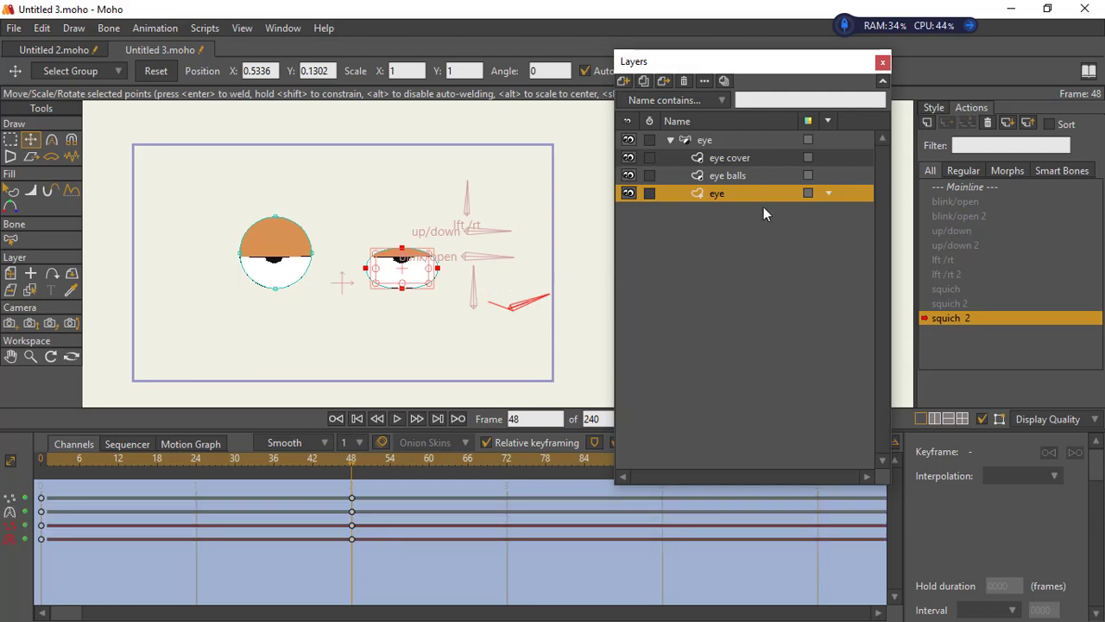
On the eye balls layer, flatten the right eye's pupil vertically and move it down to the middle of the squashed eye
click(712, 176)
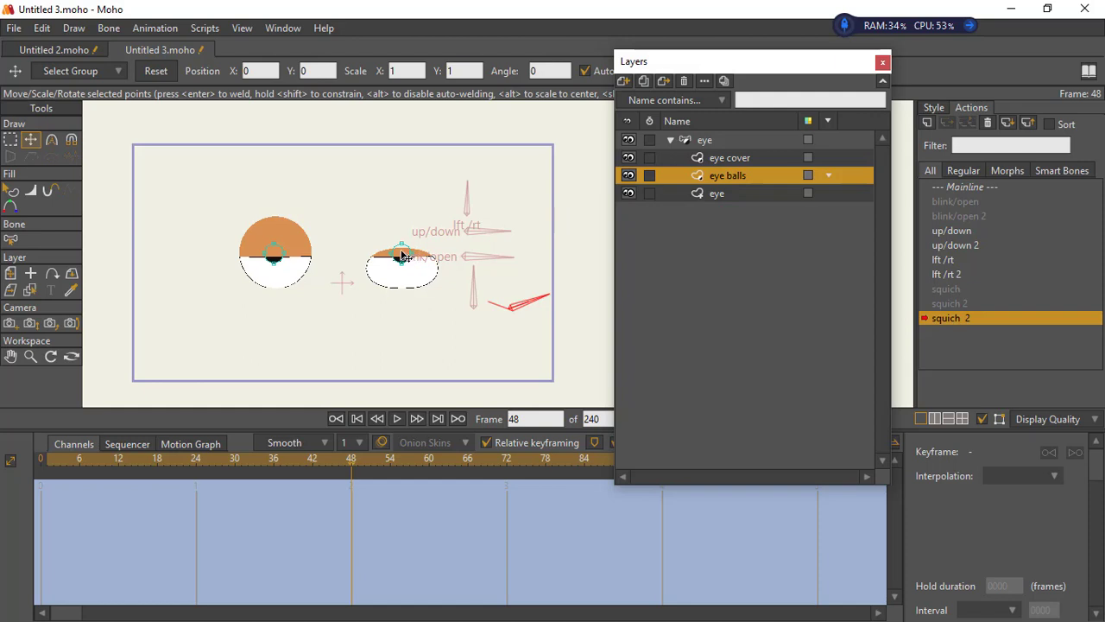
click(11, 139)
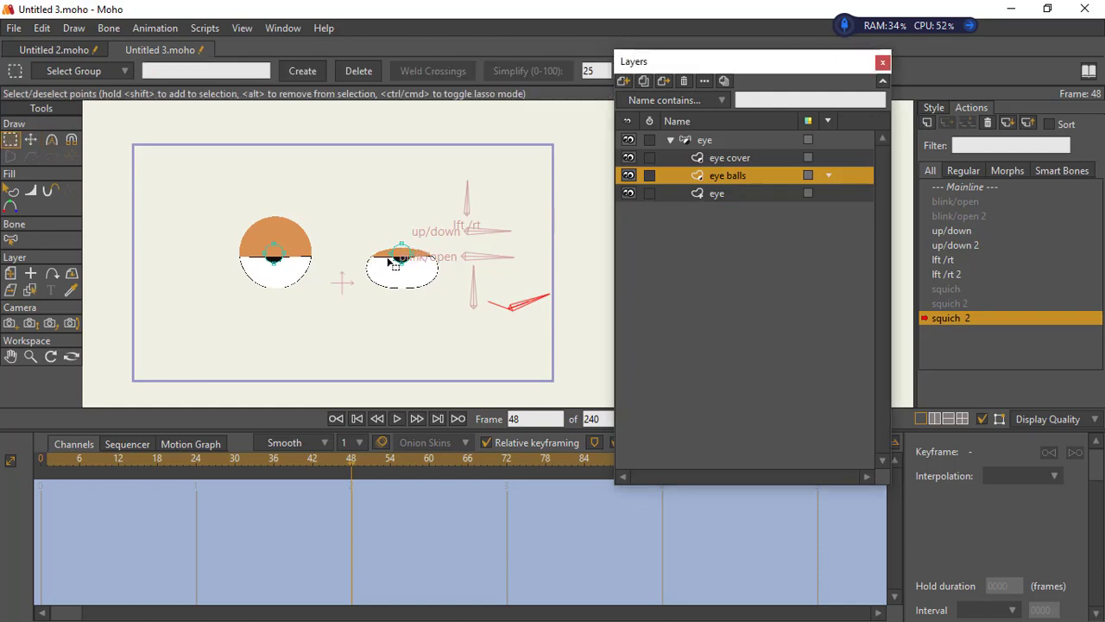
click(399, 254)
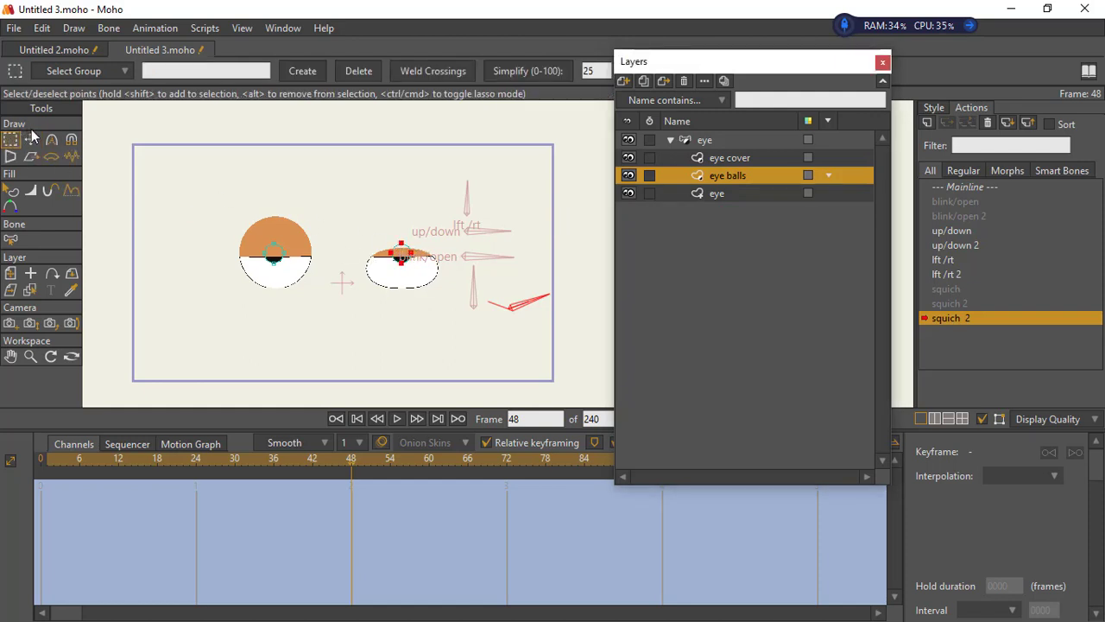
key(t)
drag(402, 232, 402, 251)
drag(401, 261, 403, 276)
On the eye cover layer, select the whole right eyelid shape and move it down over the squashed eye
click(724, 158)
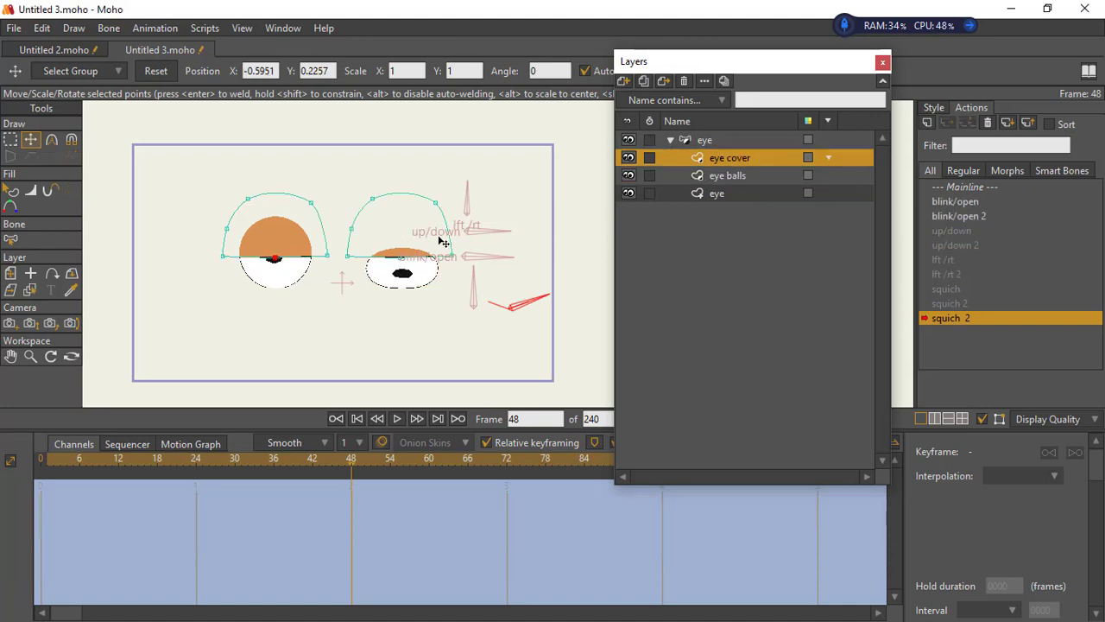
click(408, 201)
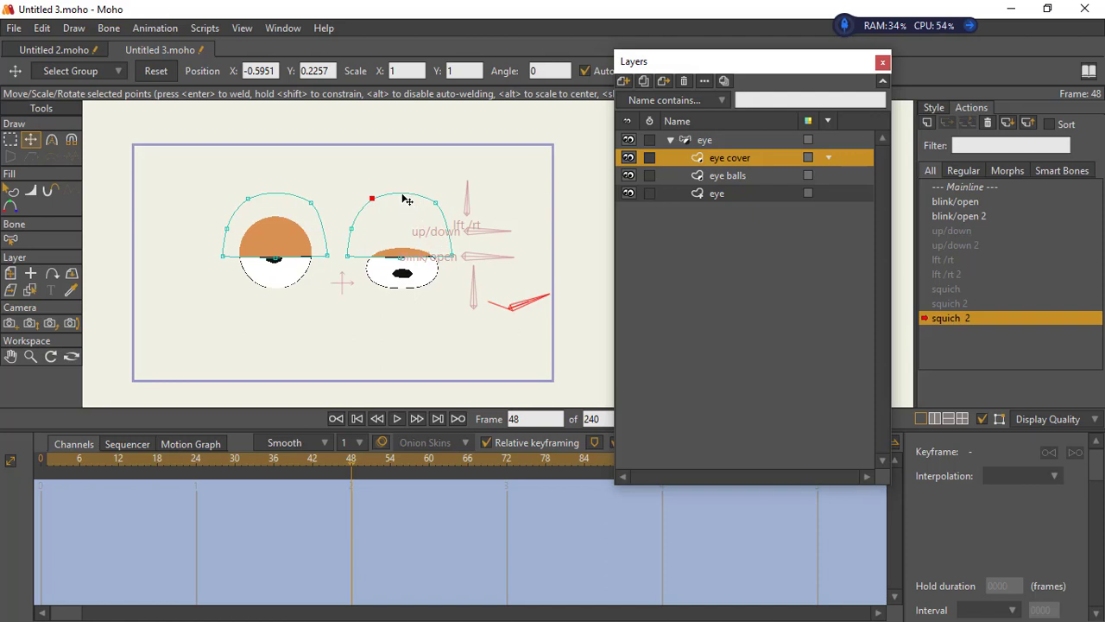
double_click(408, 199)
drag(401, 222, 409, 239)
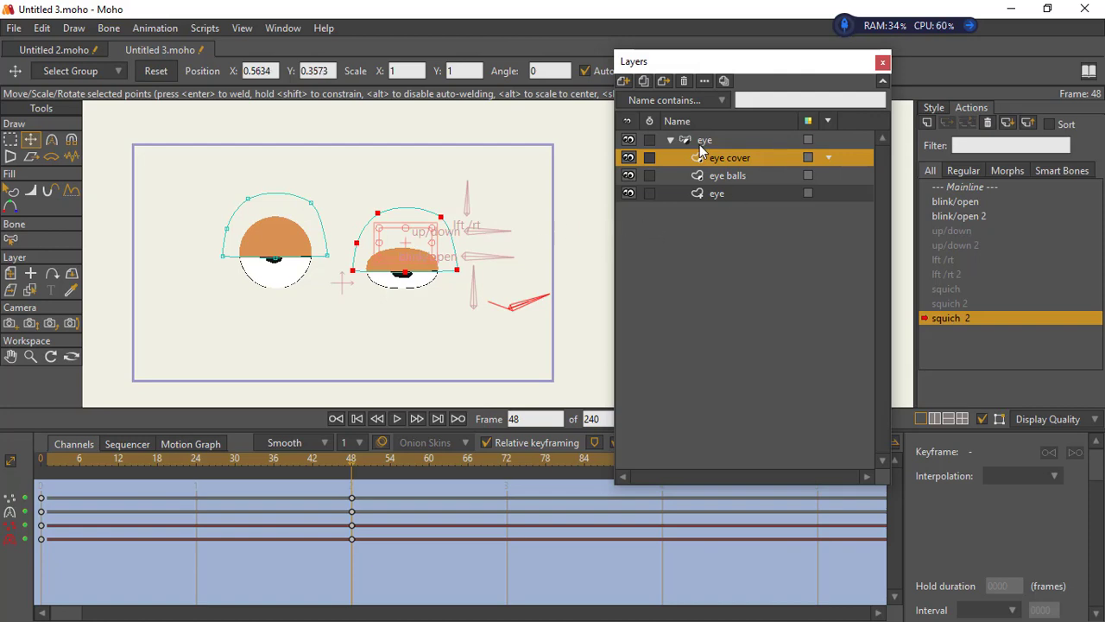
Return to the eye bone layer and reactivate the Mainline
click(699, 142)
click(961, 185)
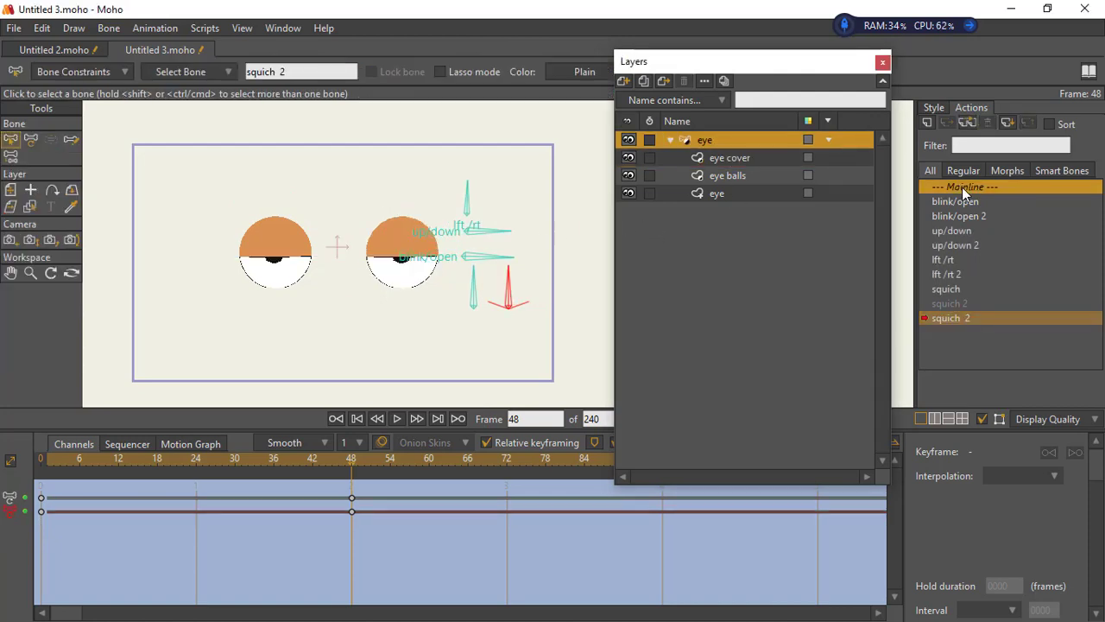
double_click(960, 187)
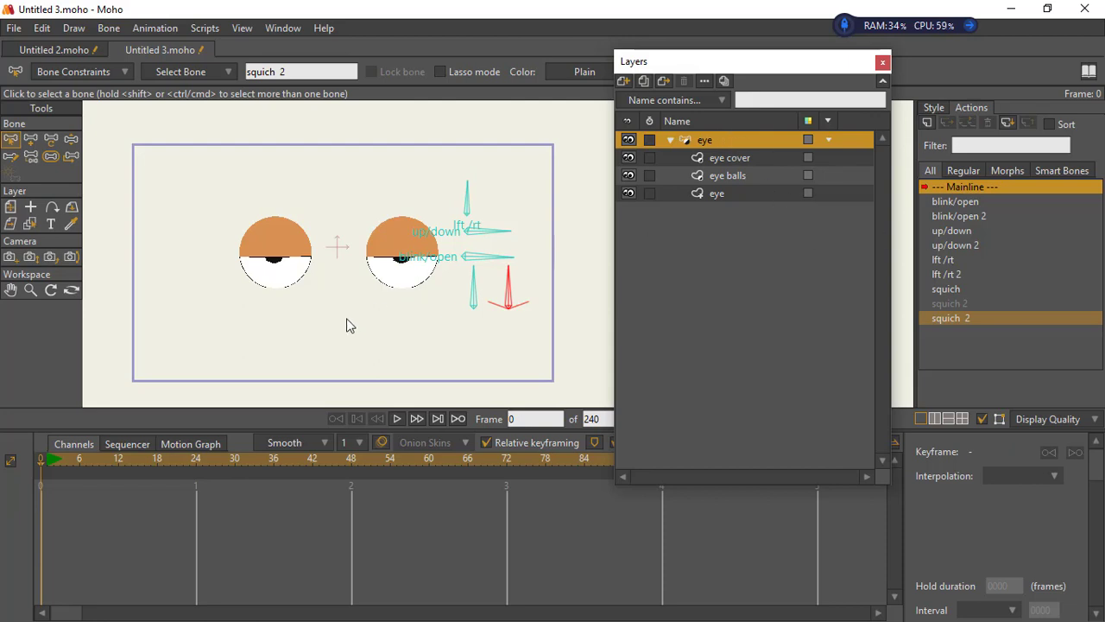
Test the rig by rotating the second squich bone to its limit and swinging the lft /rt bone clockwise
click(72, 138)
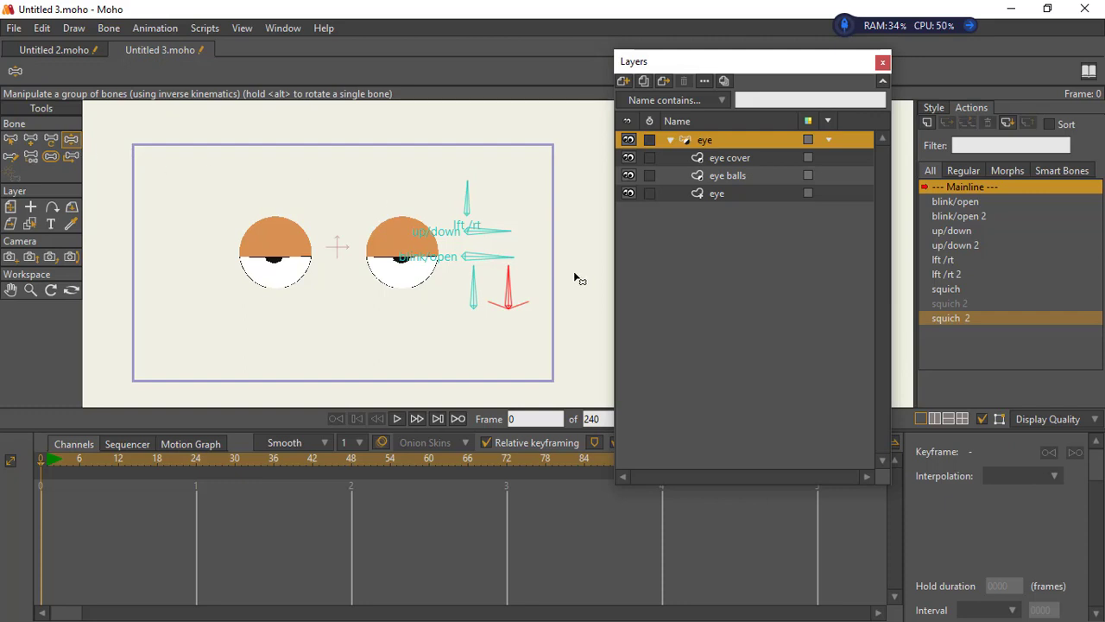
drag(510, 285, 544, 309)
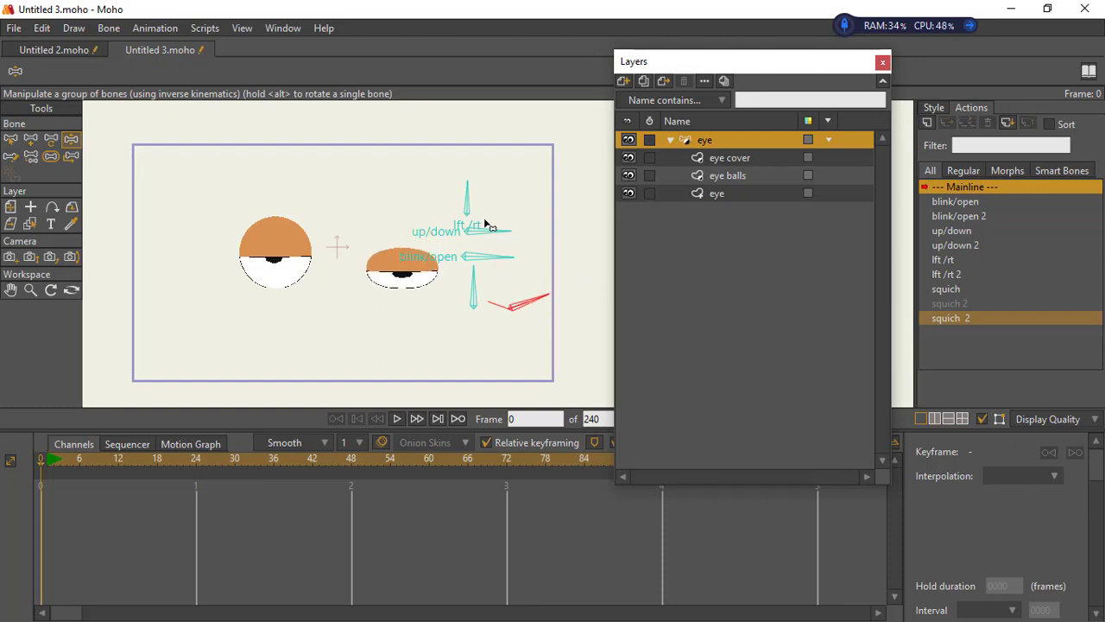
mouse_move(468, 192)
mouse_down()
mouse_move(438, 200)
mouse_move(487, 202)
mouse_move(431, 216)
mouse_move(481, 195)
mouse_up()
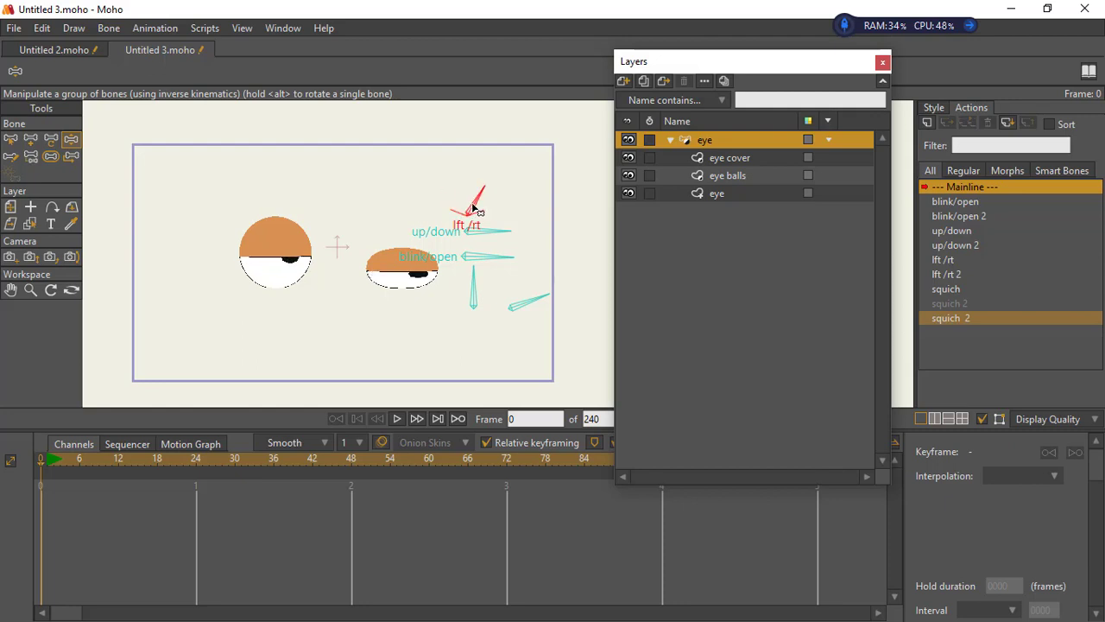